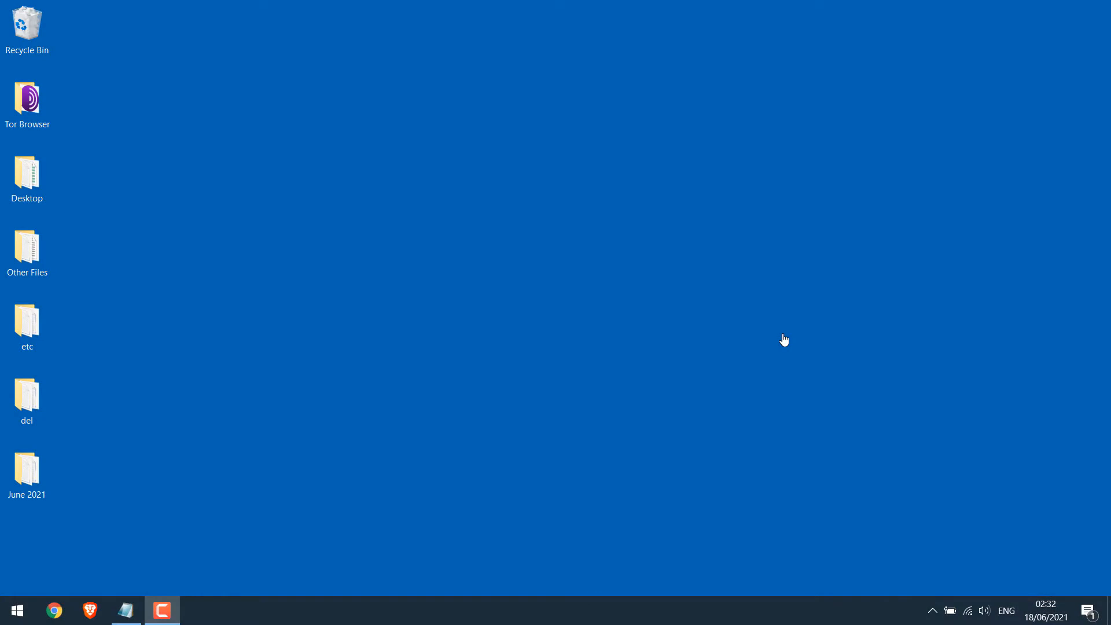
Step: Open heyletslearnsomething.com/test in Chrome and scroll its Signflow theme home page
{"action": "left_click", "coordinate": [54, 614]}
{"action": "type", "text": "heyletslearnsomething.com"}
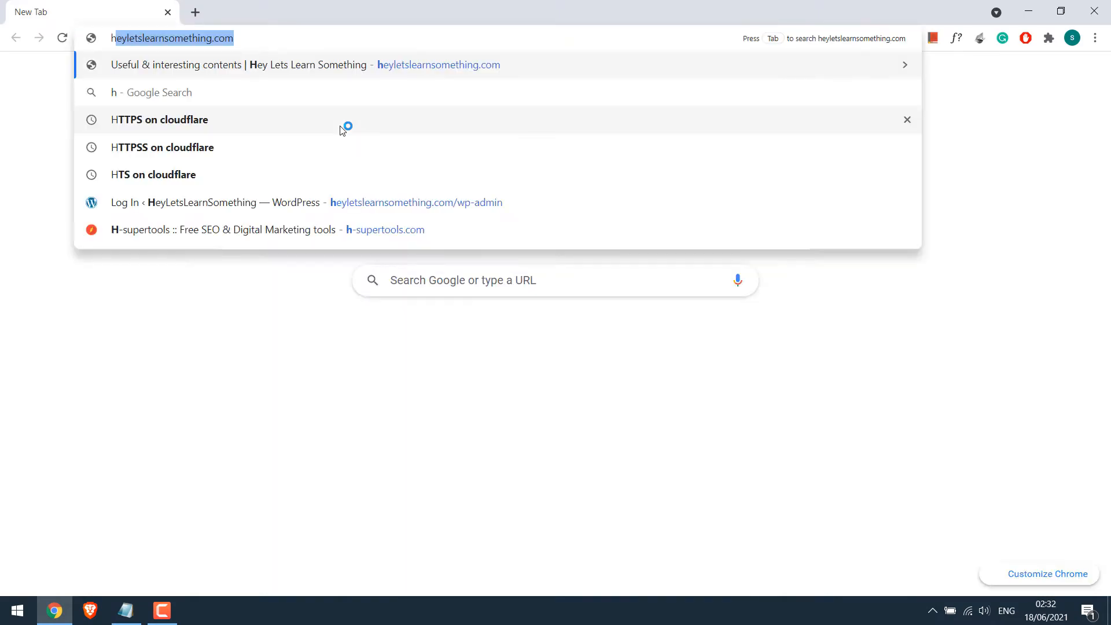
{"action": "key", "text": "Right"}
{"action": "type", "text": "/test"}
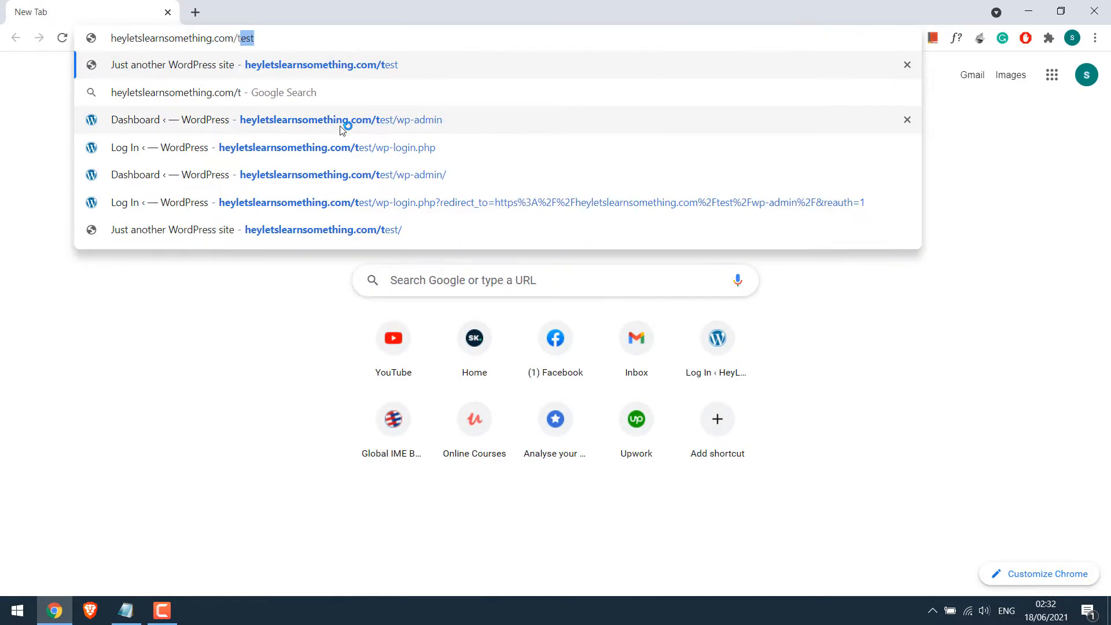
{"action": "key", "text": "Return"}
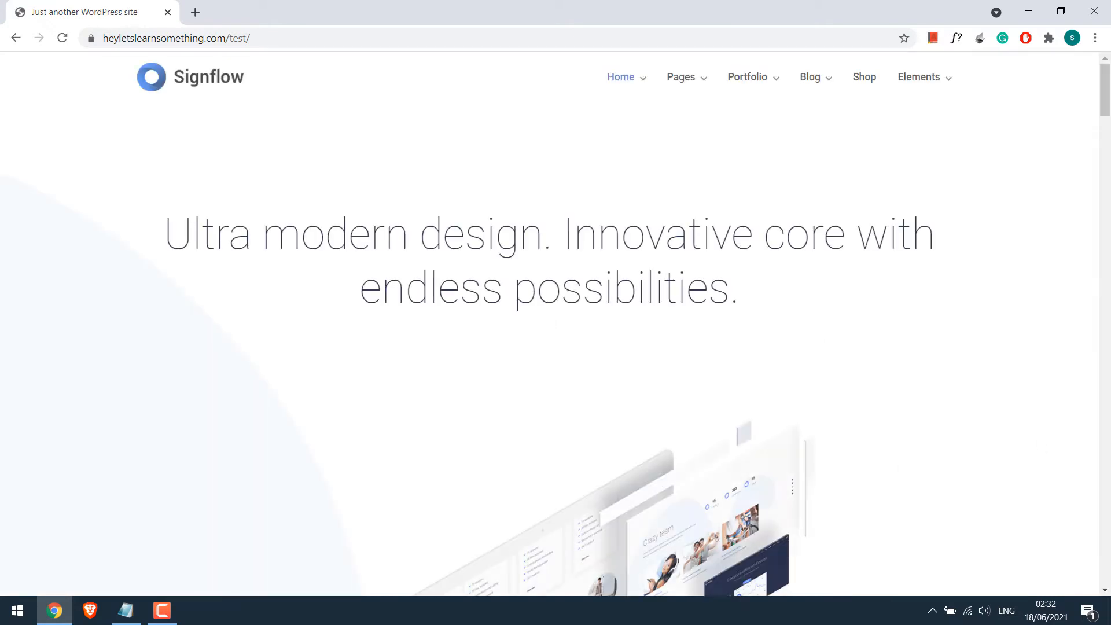
{"action": "left_click_drag", "start_coordinate": [1105, 93], "coordinate": [1088, 66]}
Step: Load /test/wp-admin, then strip the redirect parameters to reach the bare wp-login.php page
{"action": "left_click", "coordinate": [330, 37]}
{"action": "left_click", "coordinate": [330, 37]}
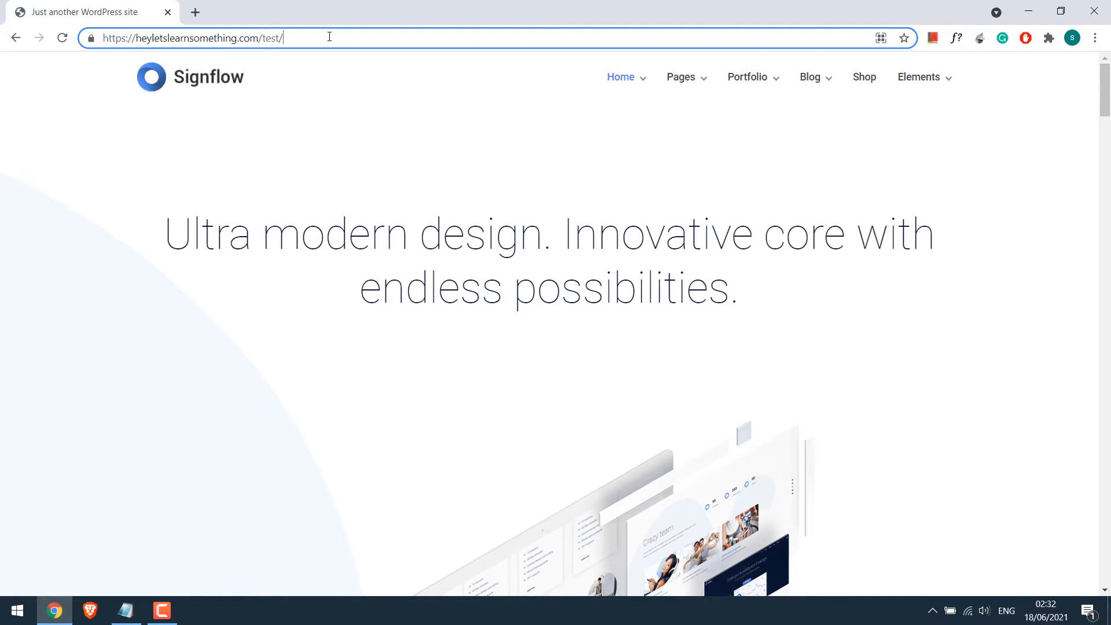
{"action": "type", "text": "wp-admin"}
{"action": "key", "text": "Return"}
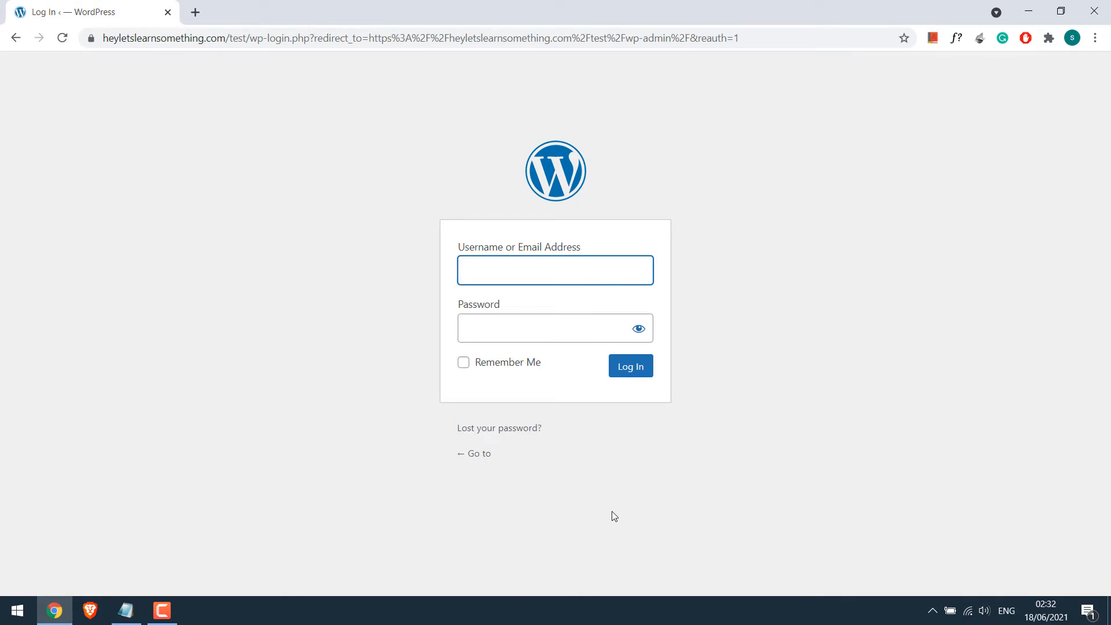
{"action": "left_click_drag", "start_coordinate": [310, 39], "coordinate": [834, 53]}
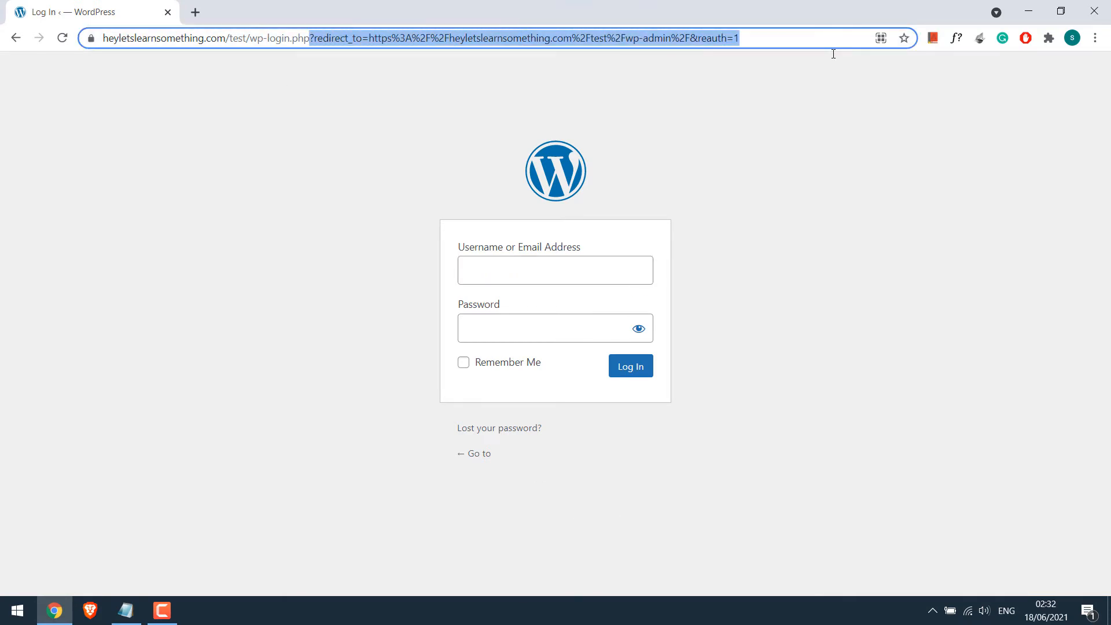
{"action": "key", "text": "BackSpace"}
{"action": "key", "text": "Return"}
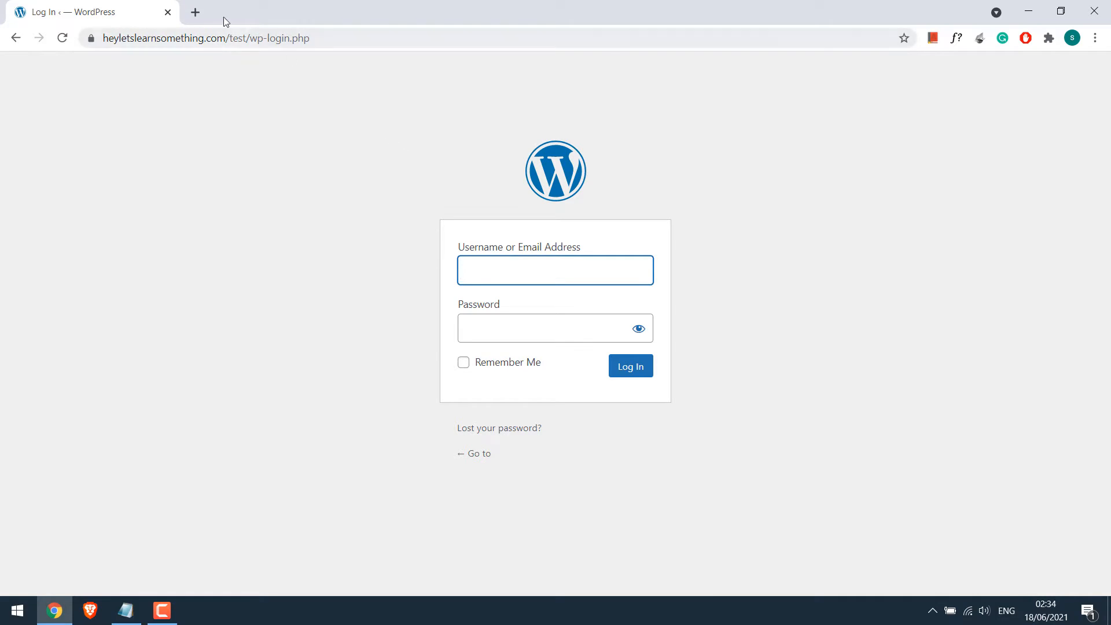
Step: In a new tab, sign in to cPanel at premium30.web-hosting.com:2083 with the saved username and password
{"action": "left_click", "coordinate": [195, 12]}
{"action": "type", "text": "https://premium30.web-hosting.com:2083"}
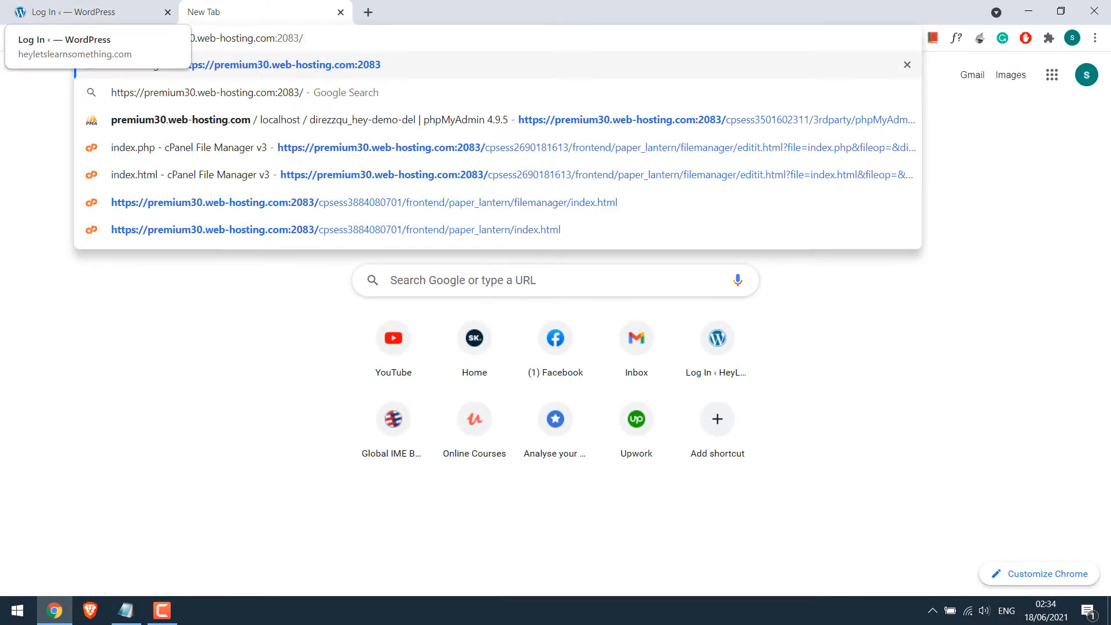
{"action": "key", "text": "Return"}
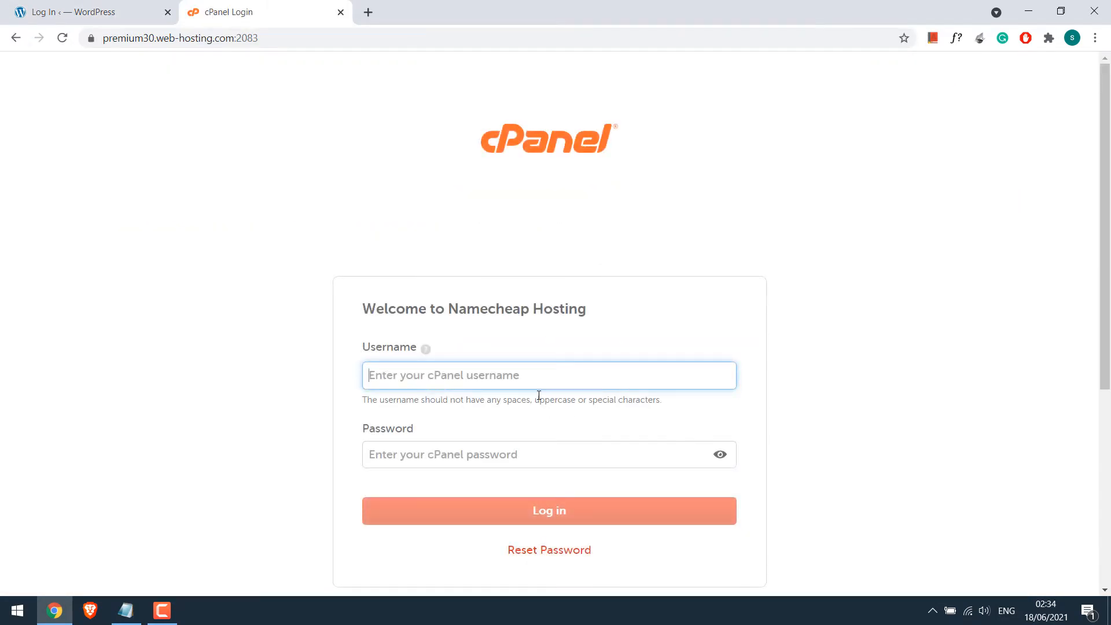
{"action": "key", "text": "ctrl+v"}
{"action": "left_click", "coordinate": [407, 454]}
{"action": "key", "text": "ctrl+v"}
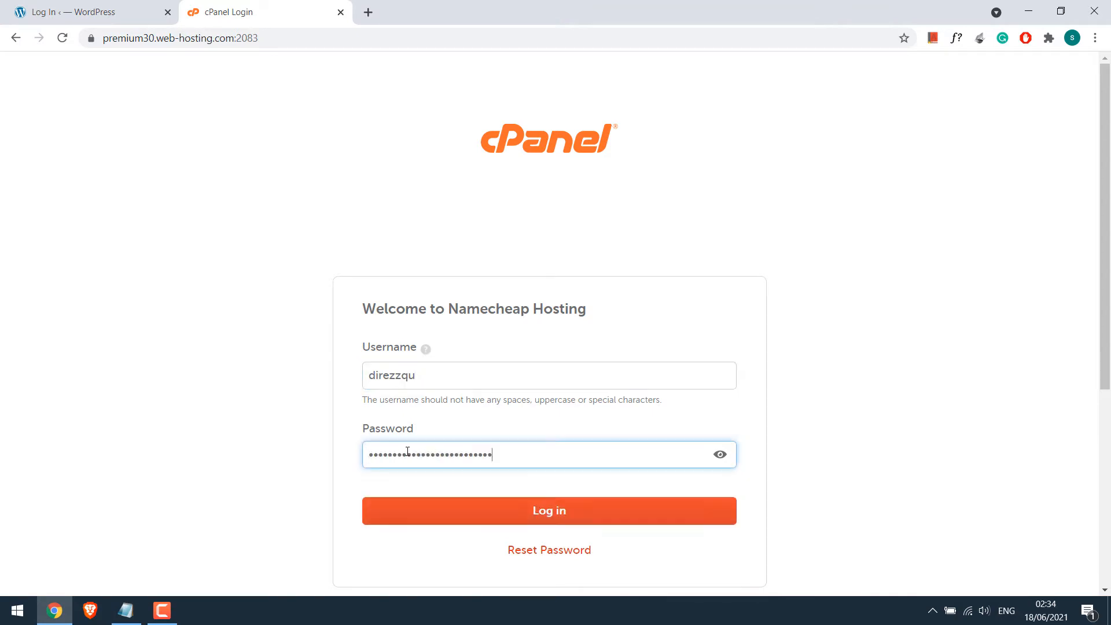
{"action": "left_click", "coordinate": [516, 517]}
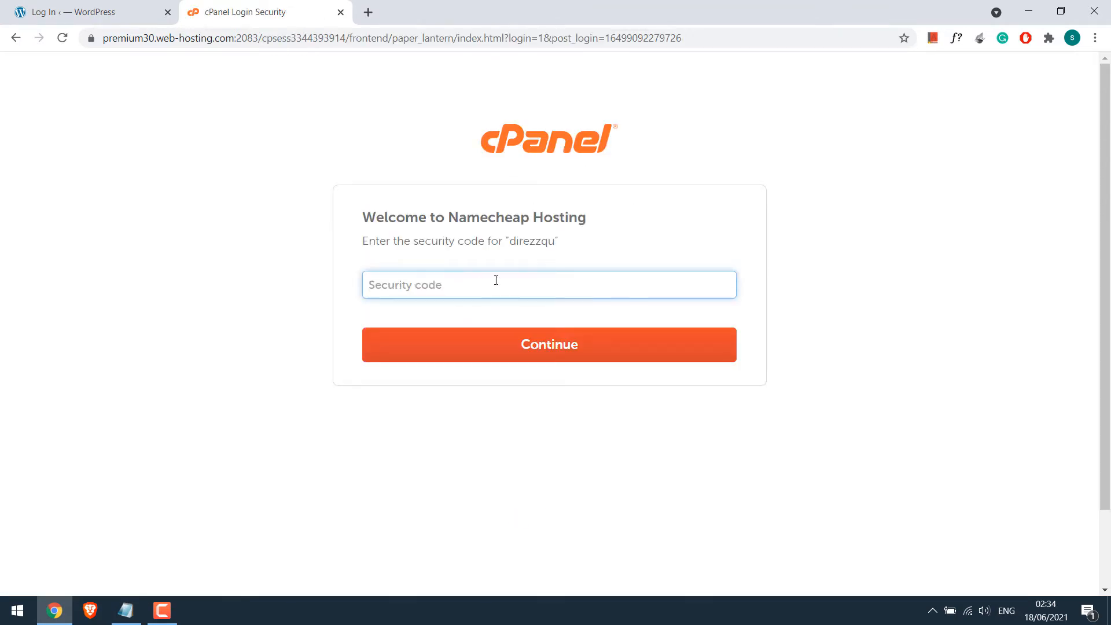
Step: Enter the security code, then open the File Manager
{"action": "key", "text": "Return"}
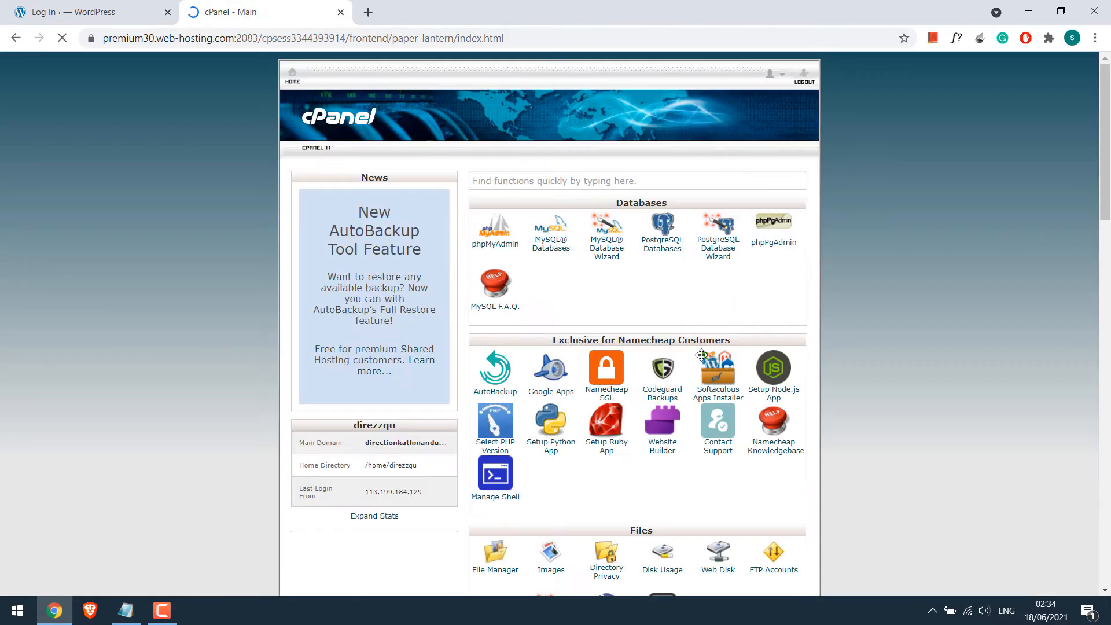
{"action": "scroll", "coordinate": [602, 305], "scroll_direction": "down", "scroll_amount": 5}
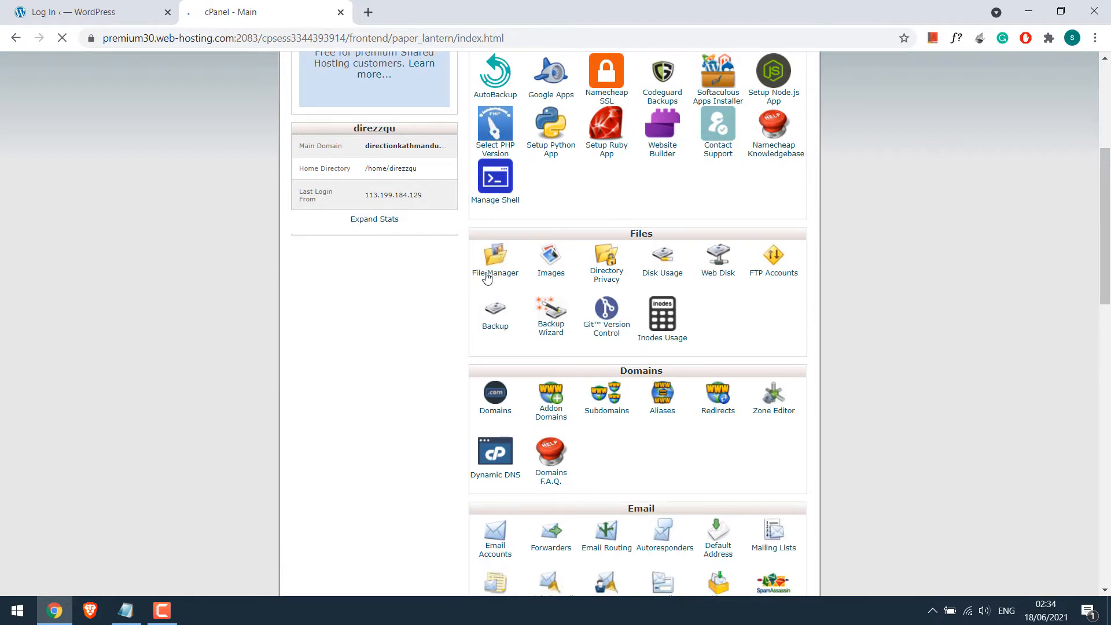
{"action": "left_click", "coordinate": [497, 276]}
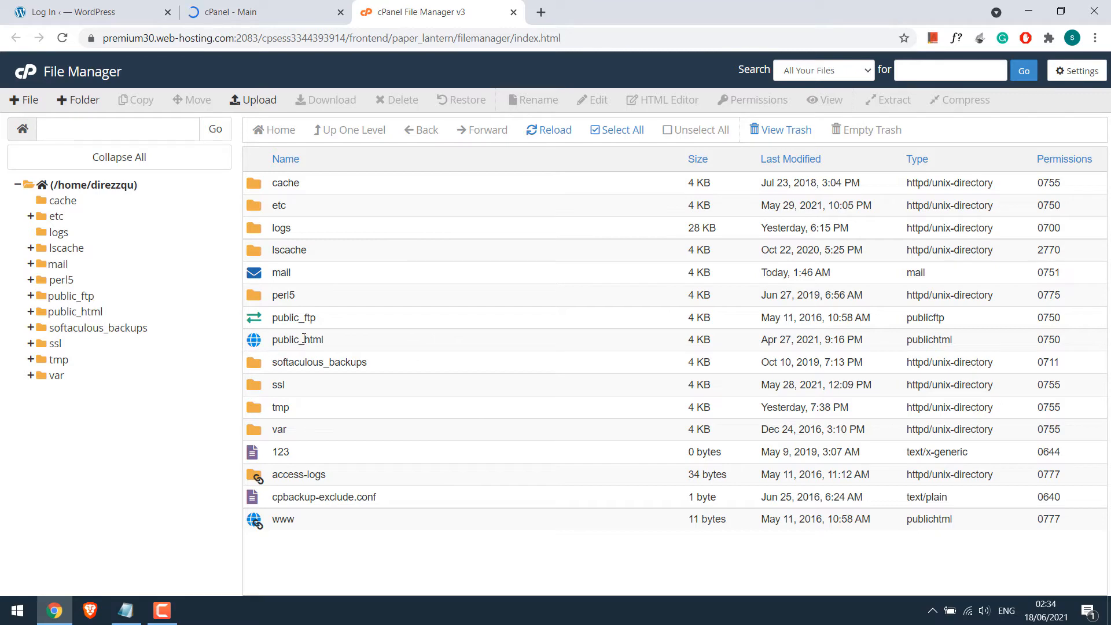
Step: Go into public_html, then the test site's wp-admin folder, and start a new file there
{"action": "double_click", "coordinate": [259, 340]}
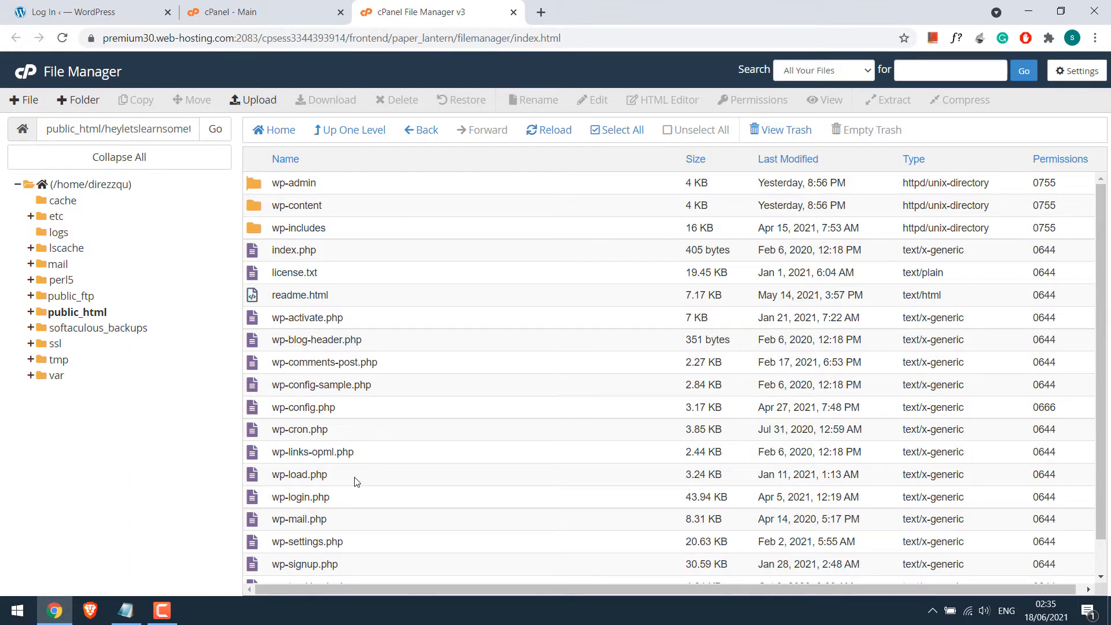
{"action": "double_click", "coordinate": [270, 184]}
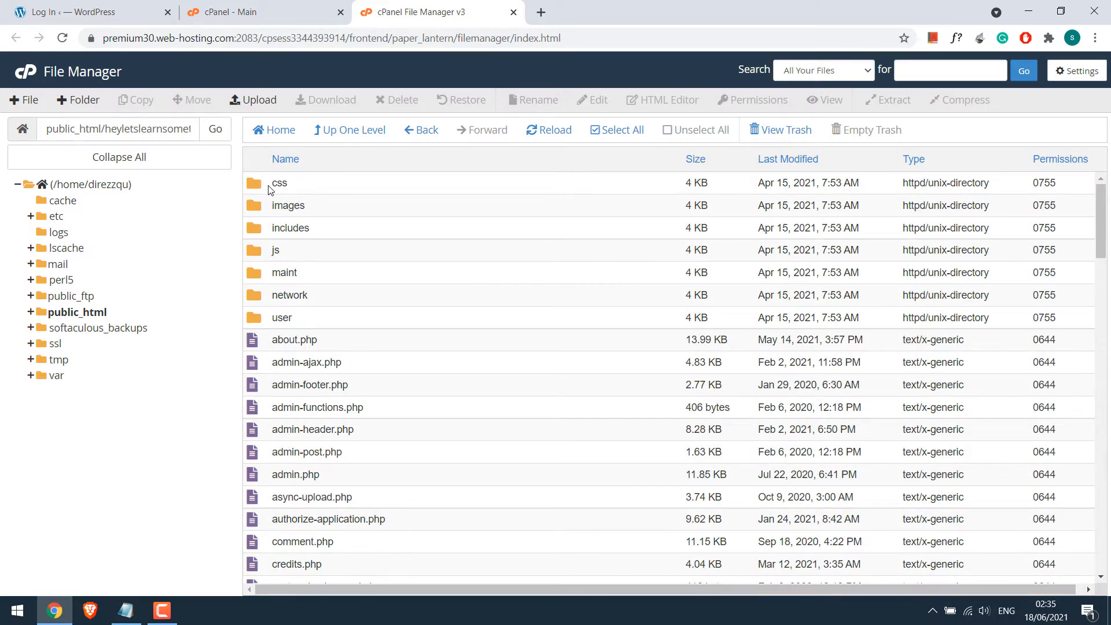
{"action": "left_click", "coordinate": [29, 102]}
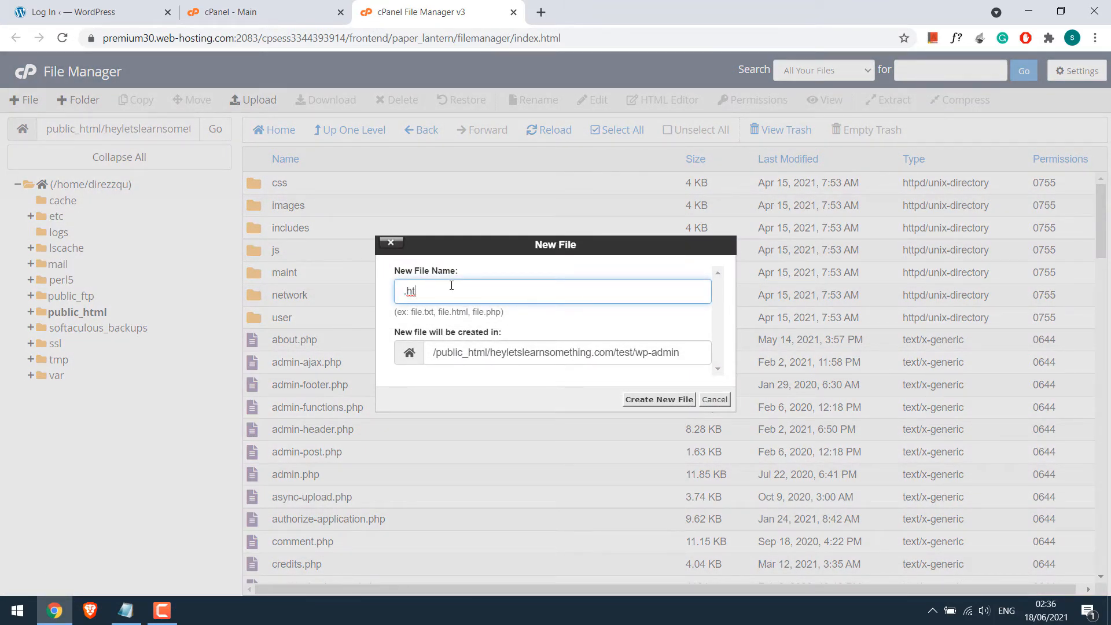
Step: Create the .htpasswd file and turn on Show Hidden Files in the settings
{"action": "type", "text": ".htpasswd"}
{"action": "left_click", "coordinate": [653, 402]}
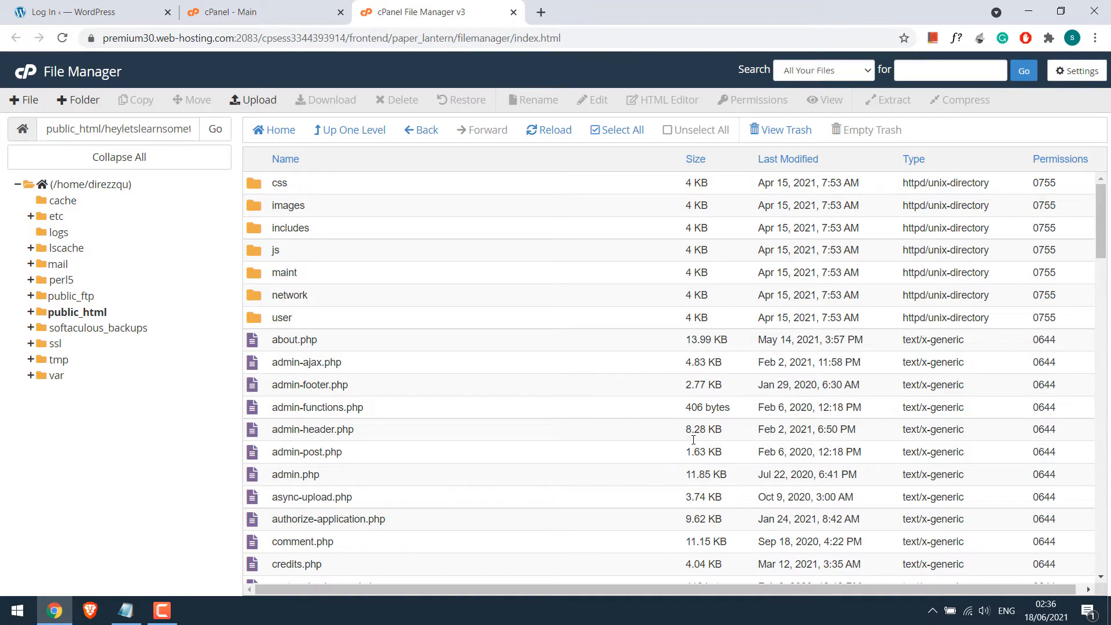
{"action": "left_click", "coordinate": [1077, 71]}
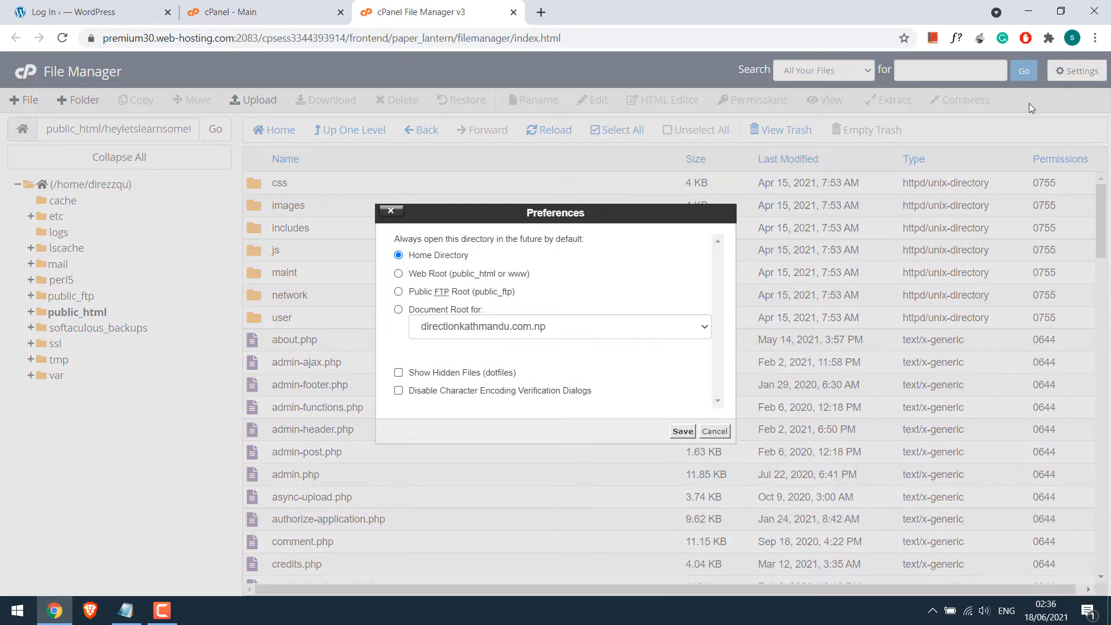
{"action": "left_click", "coordinate": [440, 375]}
{"action": "left_click", "coordinate": [683, 431]}
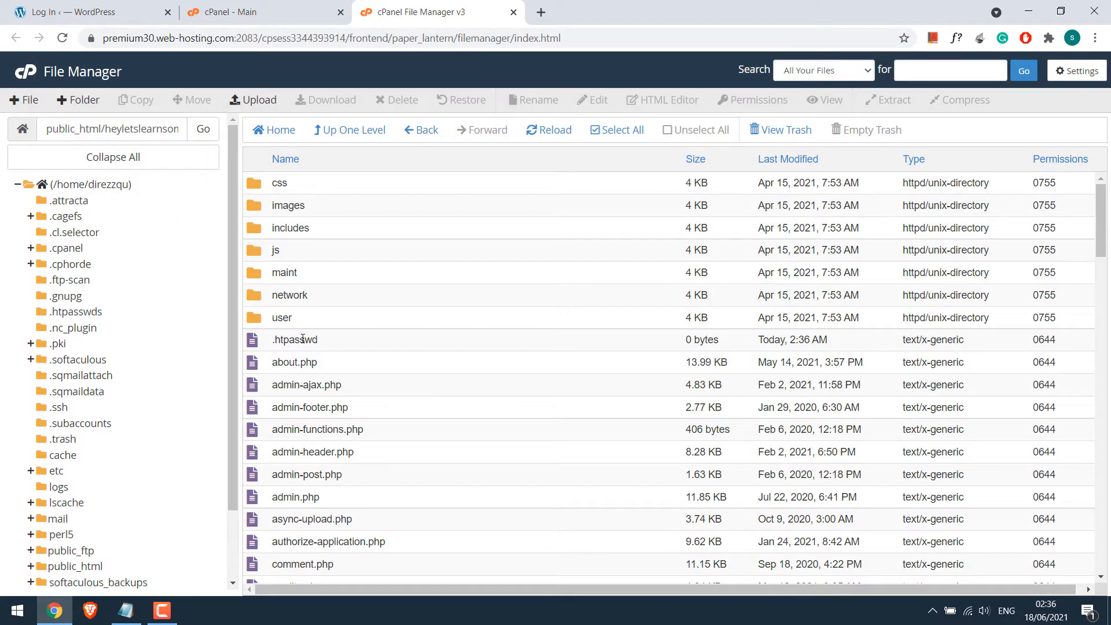
Step: Open .htpasswd in the File Manager text editor
{"action": "right_click", "coordinate": [304, 339]}
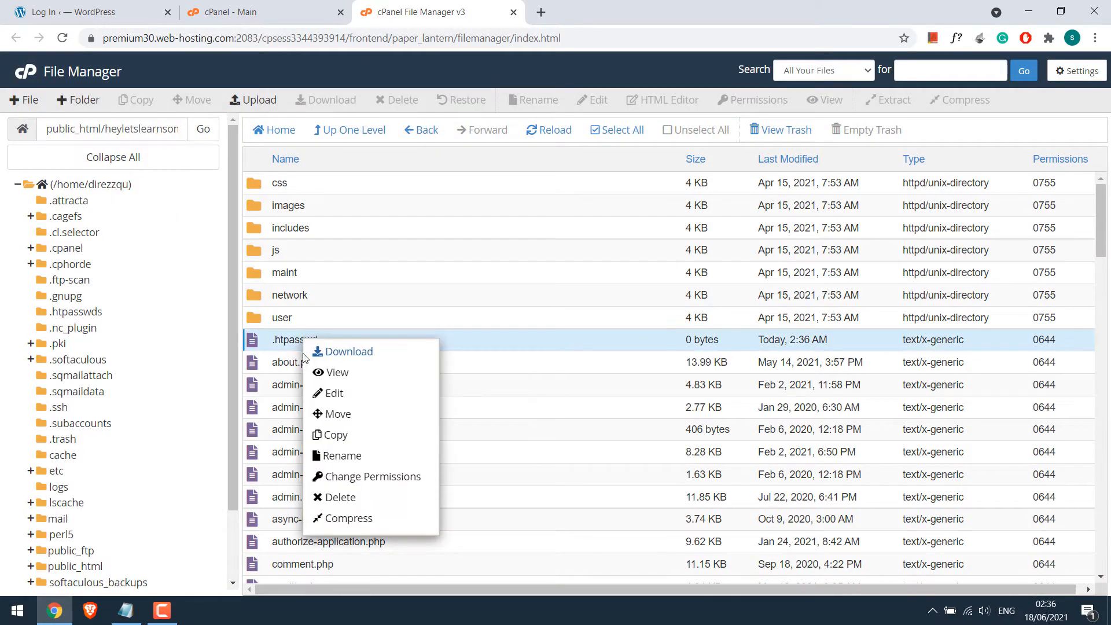
{"action": "left_click", "coordinate": [331, 393]}
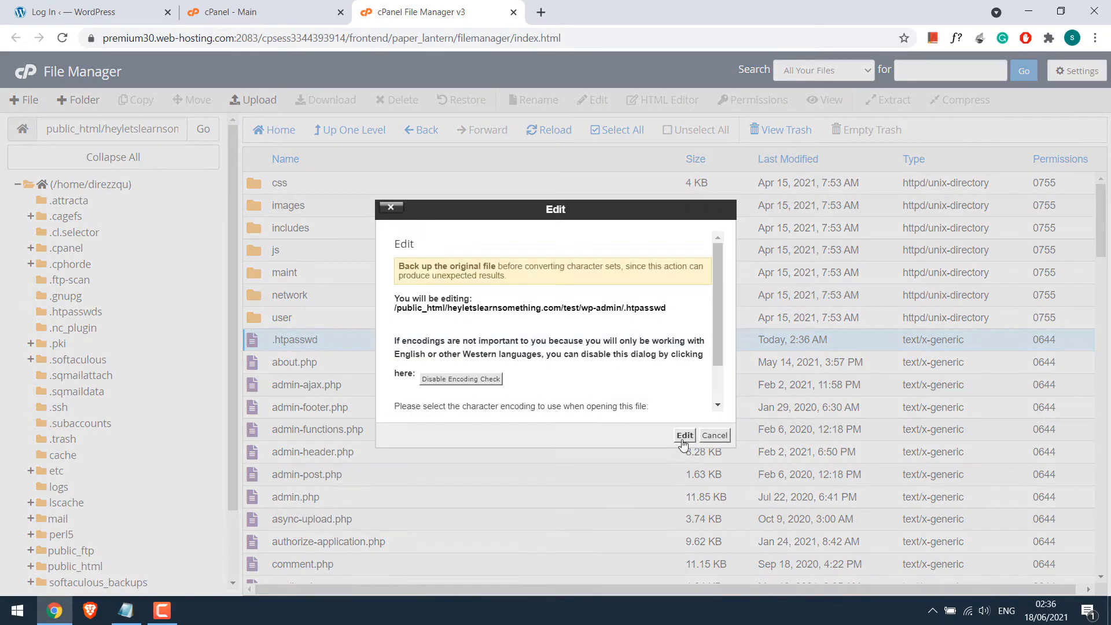
{"action": "left_click", "coordinate": [684, 437]}
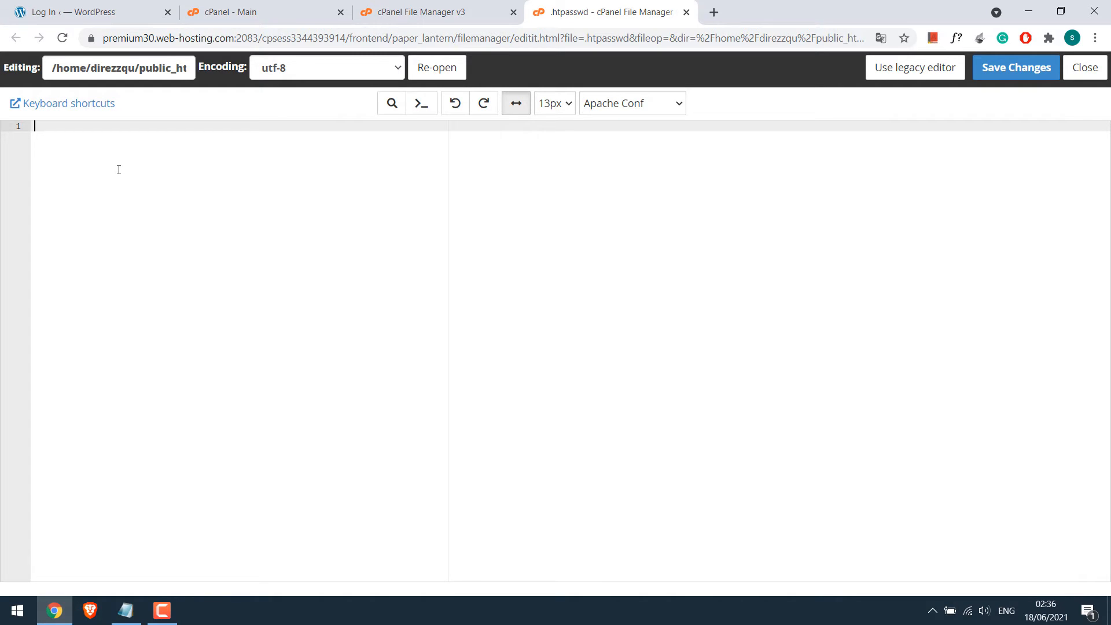
Step: Load the HostingCanada htpasswd generator in a new tab
{"action": "left_click", "coordinate": [714, 12]}
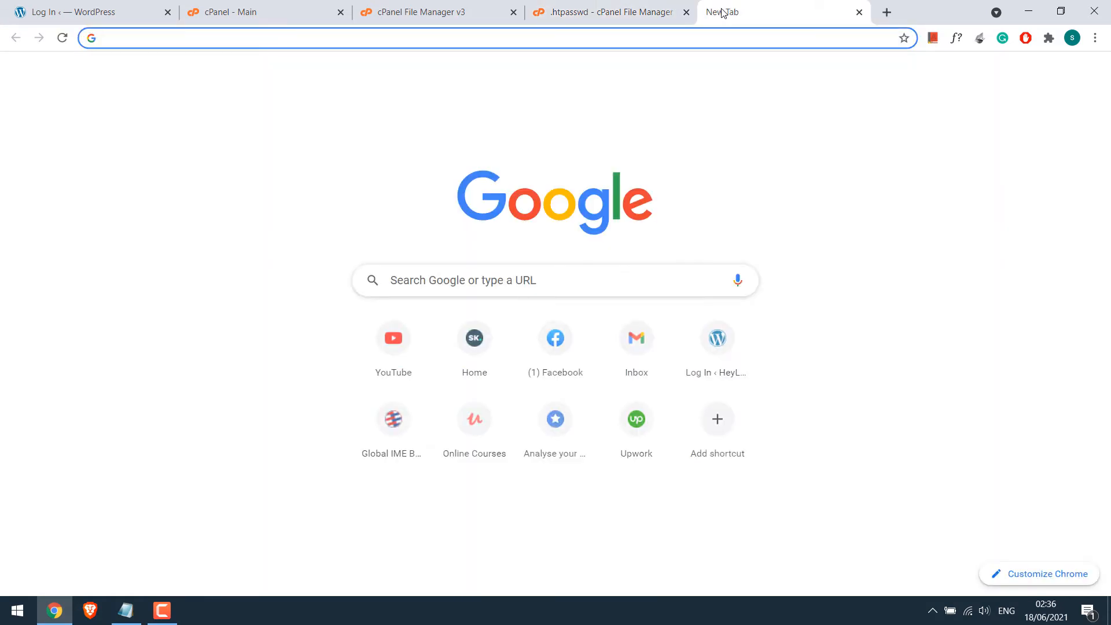
{"action": "type", "text": "hosting"}
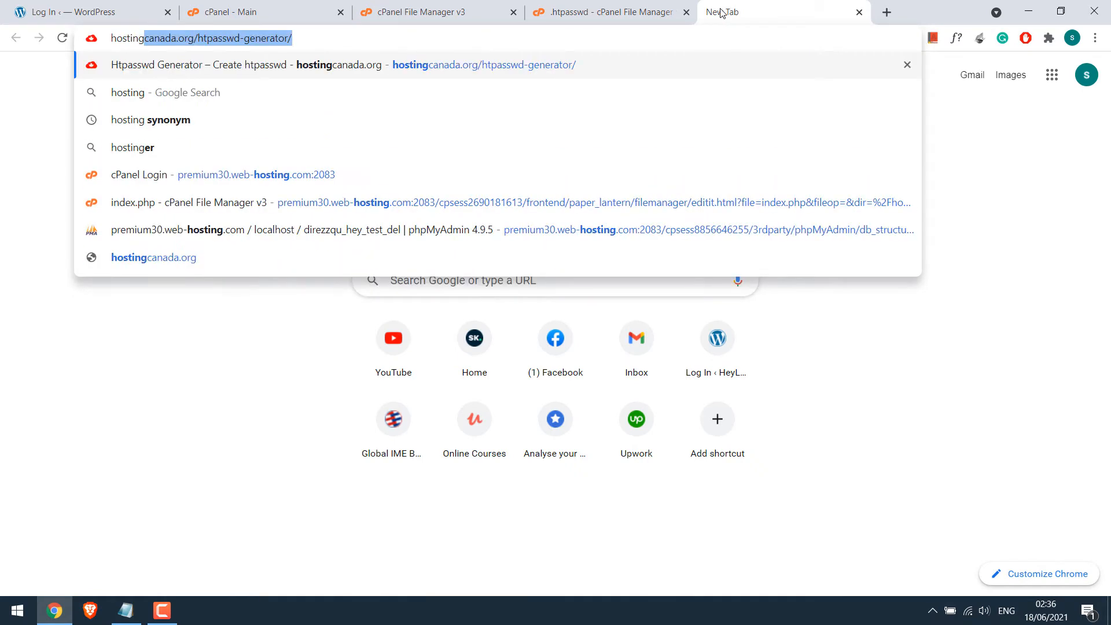
{"action": "type", "text": "ca"}
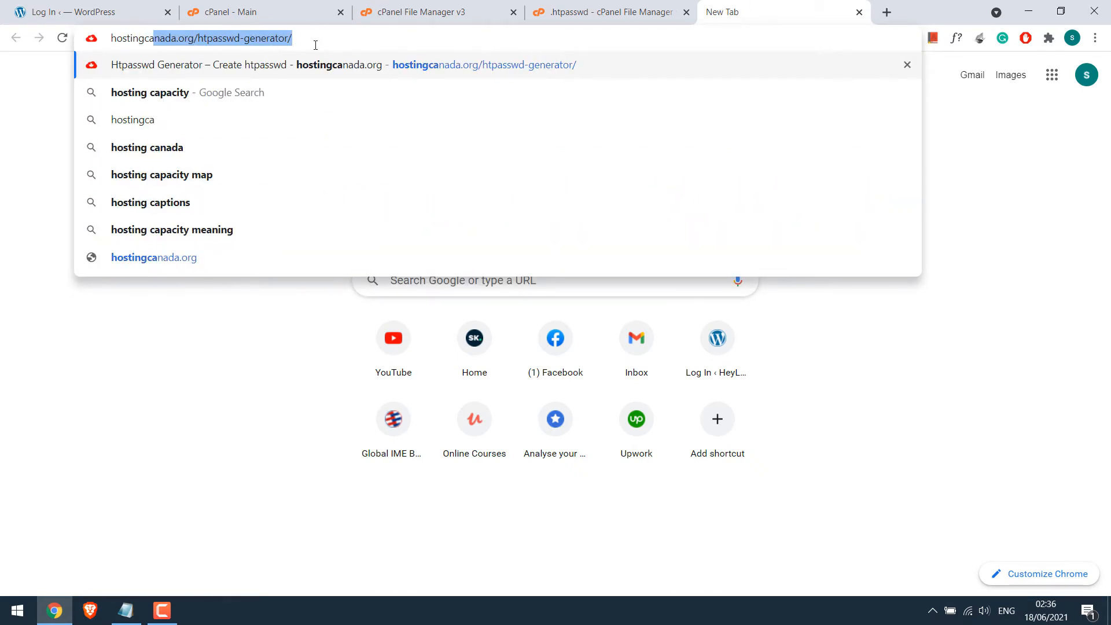
{"action": "key", "text": "Return"}
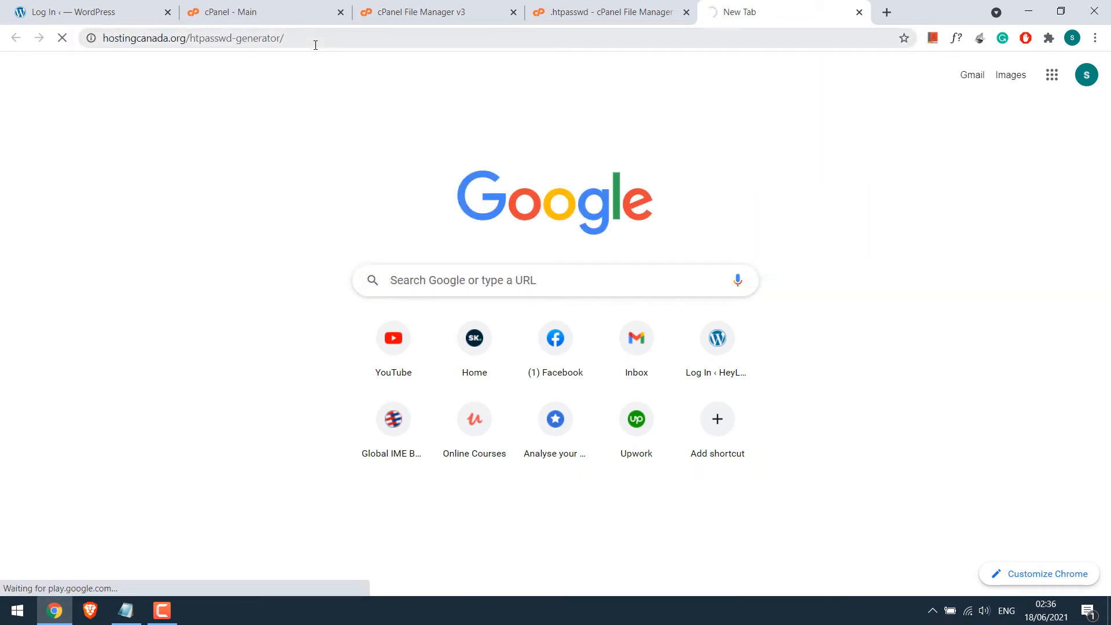
{"action": "scroll", "coordinate": [1109, 249], "scroll_direction": "down", "scroll_amount": 5}
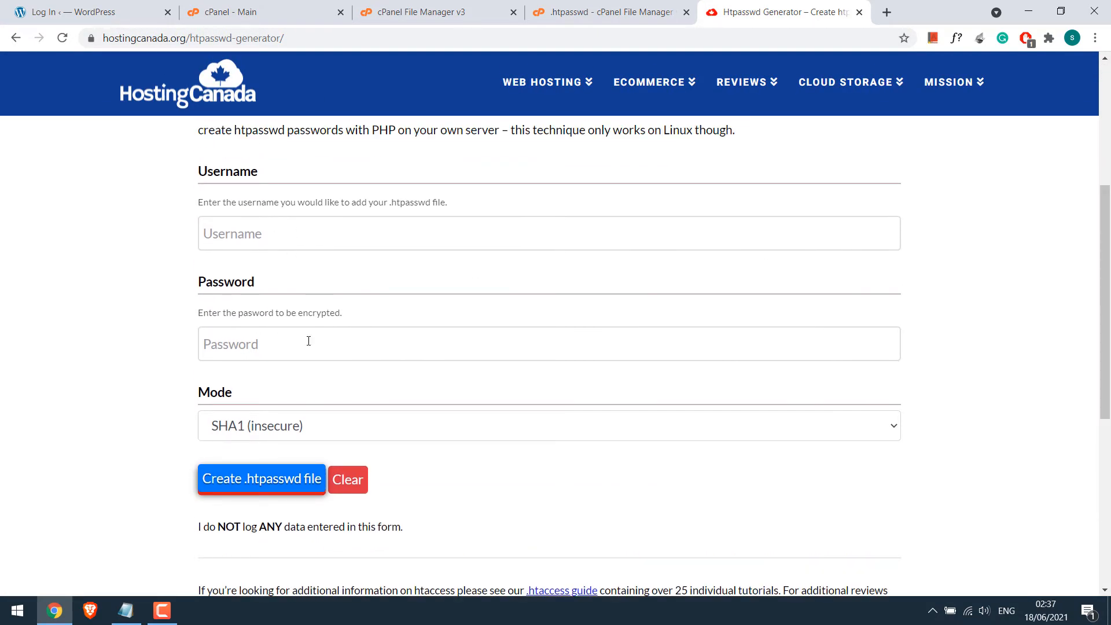
Step: Generate an Apache specific salted MD5 entry for username test and the chosen password
{"action": "left_click", "coordinate": [245, 236]}
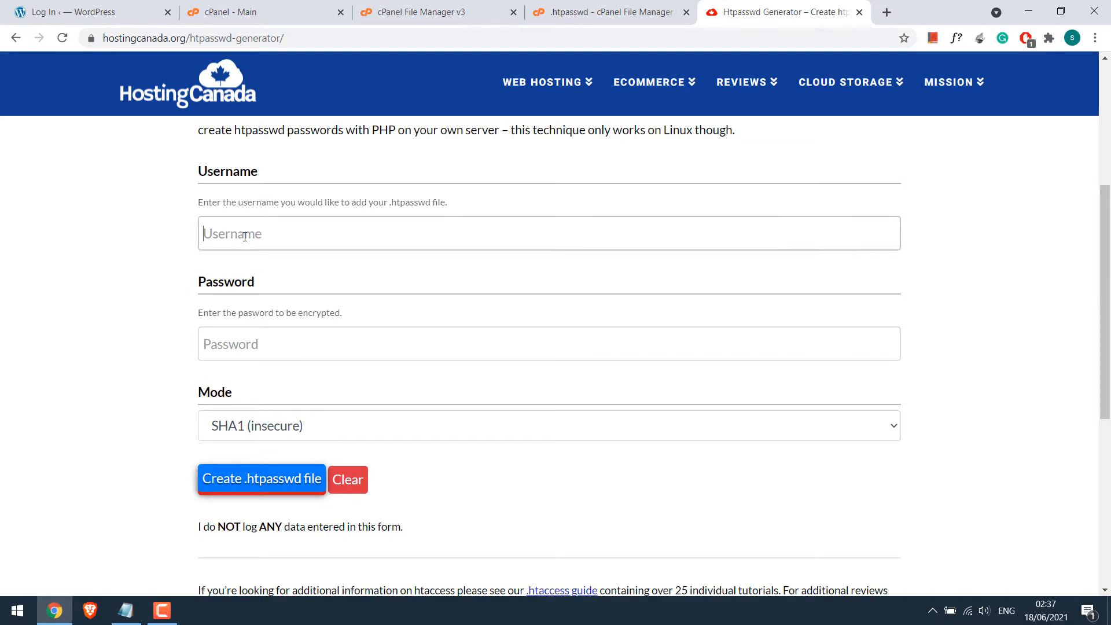
{"action": "key", "text": "Tab"}
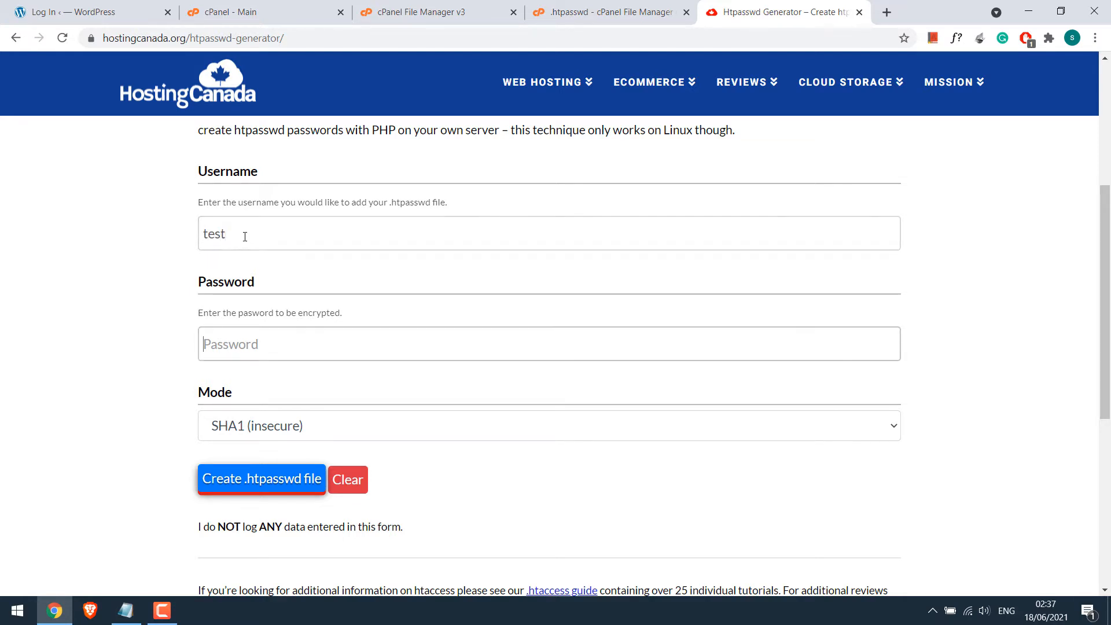
{"action": "left_click", "coordinate": [349, 420]}
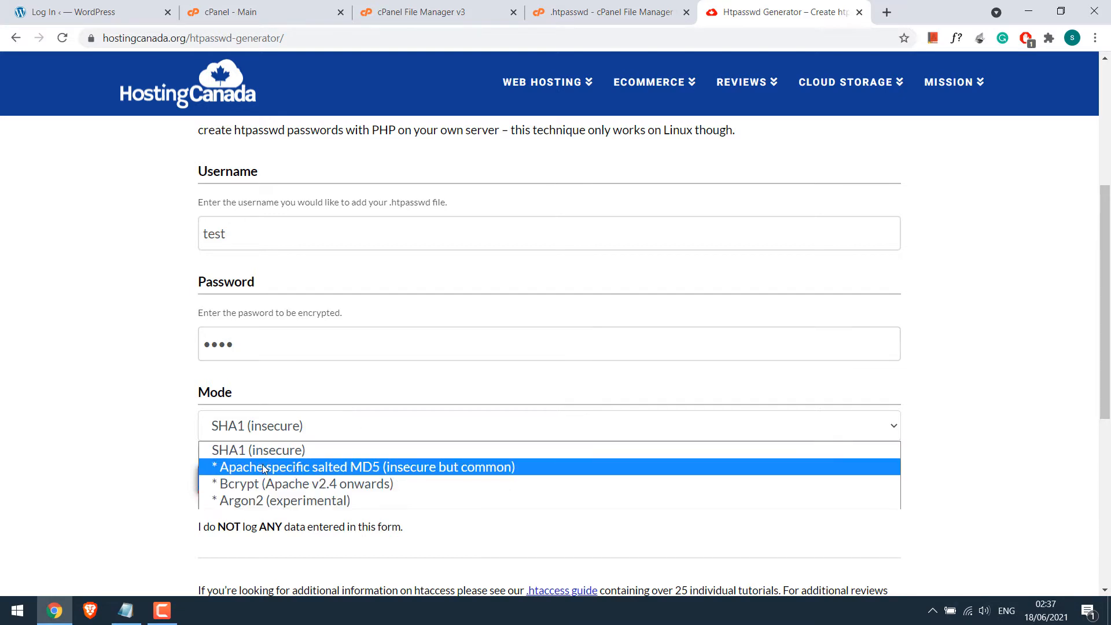
{"action": "left_click", "coordinate": [355, 467]}
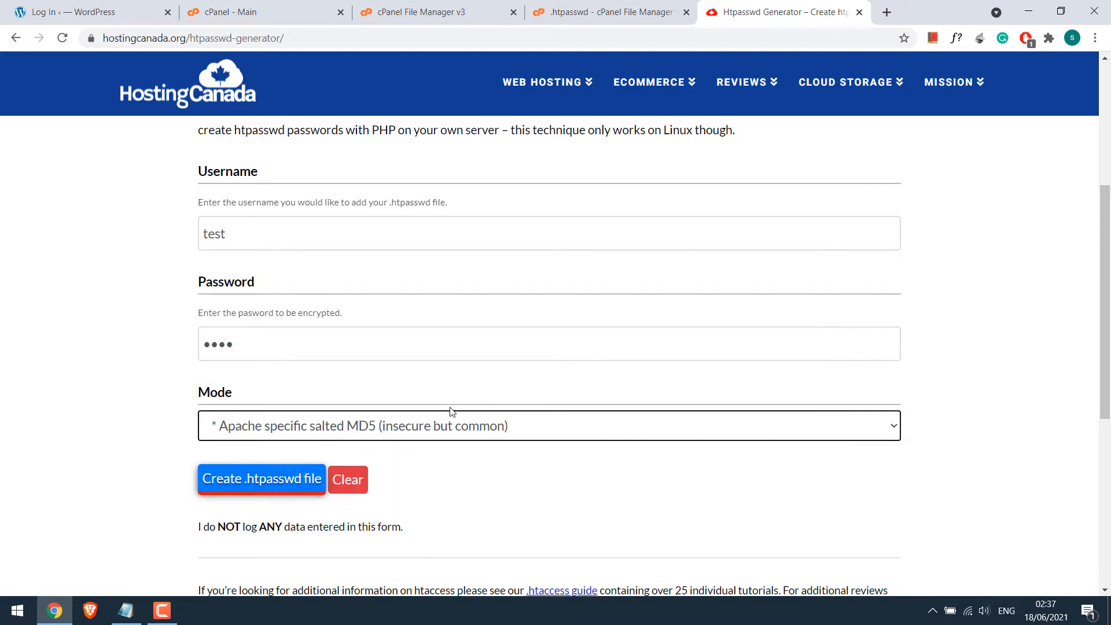
{"action": "left_click", "coordinate": [276, 485]}
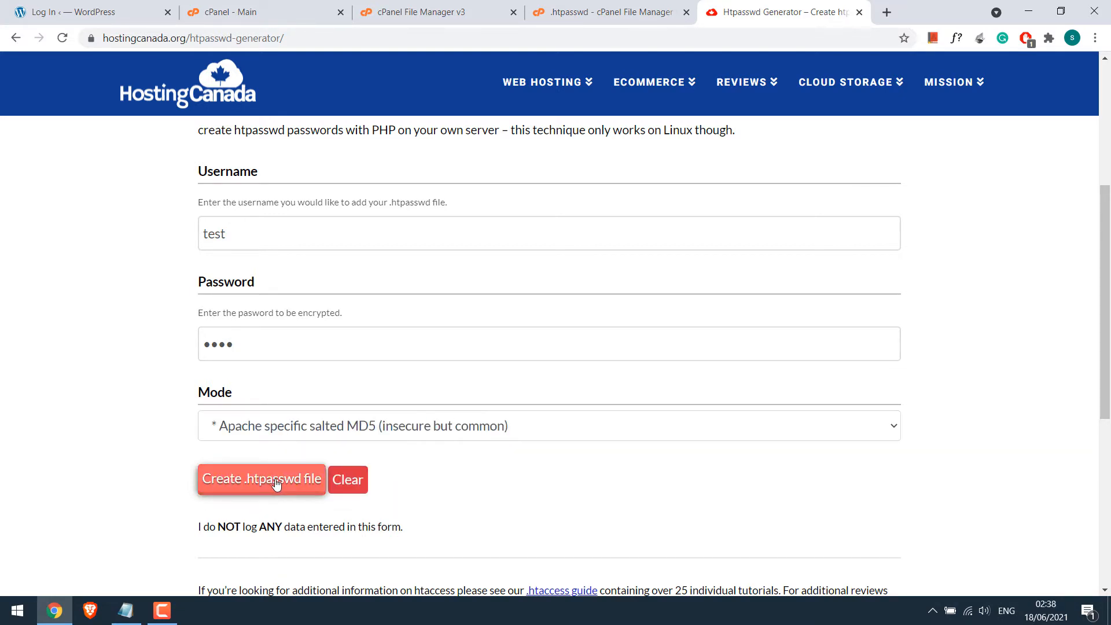
Step: Copy the generated htpasswd line and return to the .htpasswd editor
{"action": "scroll", "coordinate": [276, 352], "scroll_direction": "up", "scroll_amount": 3}
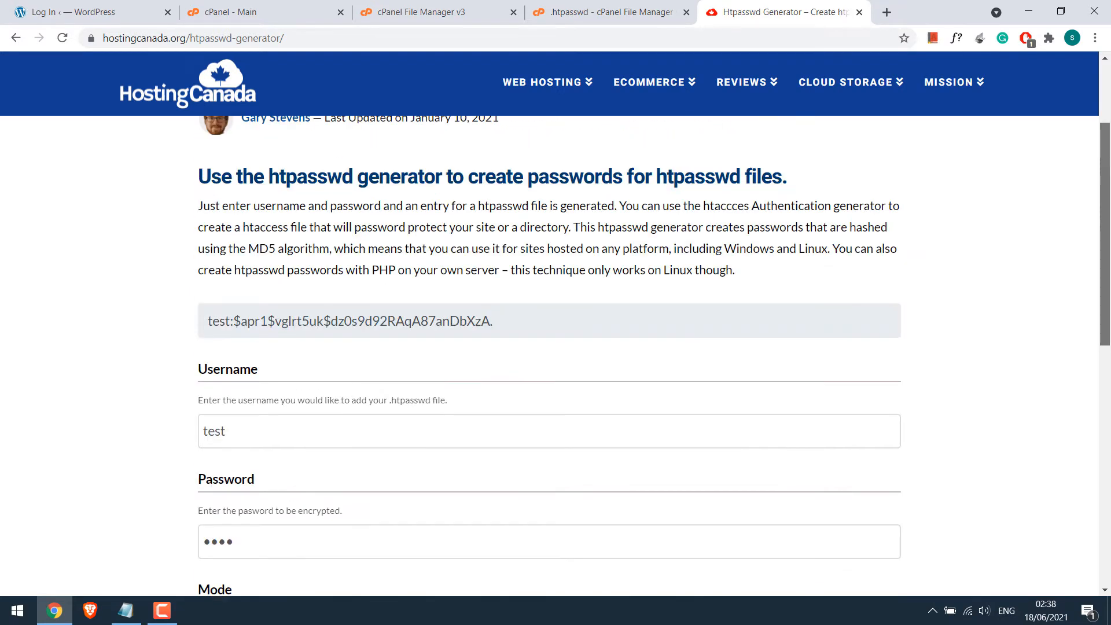
{"action": "left_click_drag", "start_coordinate": [204, 320], "coordinate": [519, 322]}
{"action": "key", "text": "ctrl+c"}
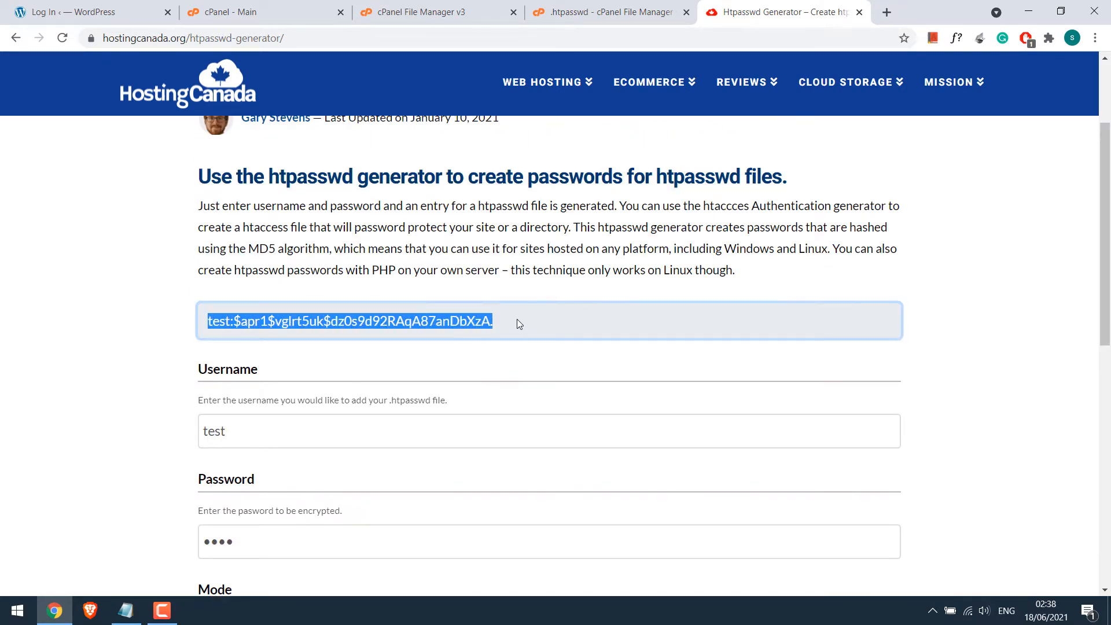
{"action": "right_click", "coordinate": [484, 321]}
{"action": "left_click", "coordinate": [497, 330]}
{"action": "left_click", "coordinate": [603, 5]}
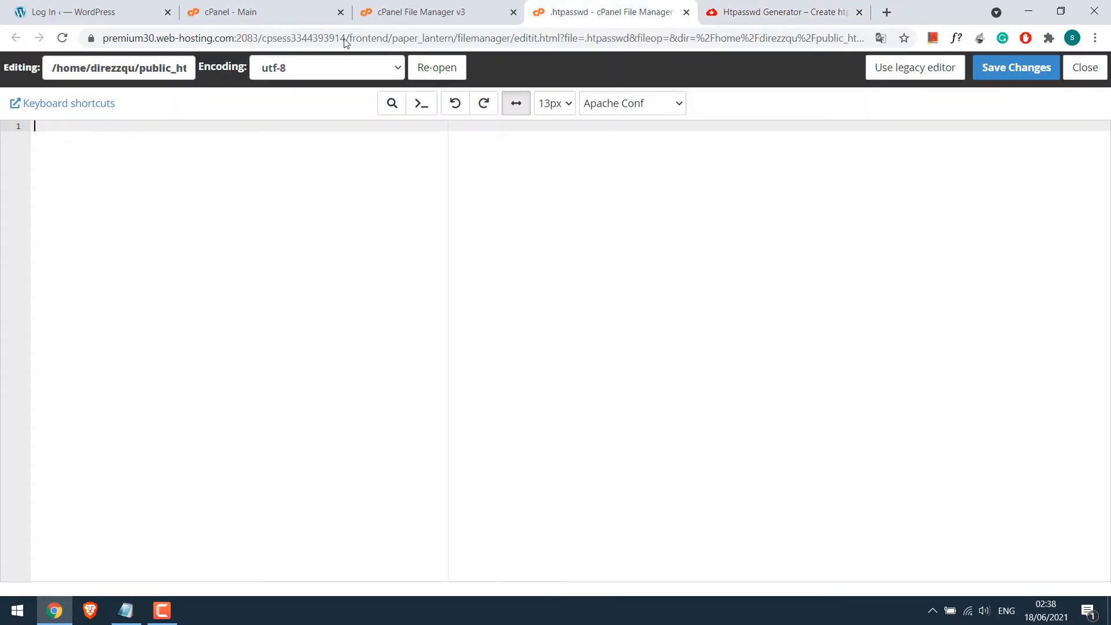
Step: Paste the generated line into .htpasswd, save and close it, back in the File Manager listing
{"action": "right_click", "coordinate": [57, 125]}
{"action": "left_click", "coordinate": [108, 233]}
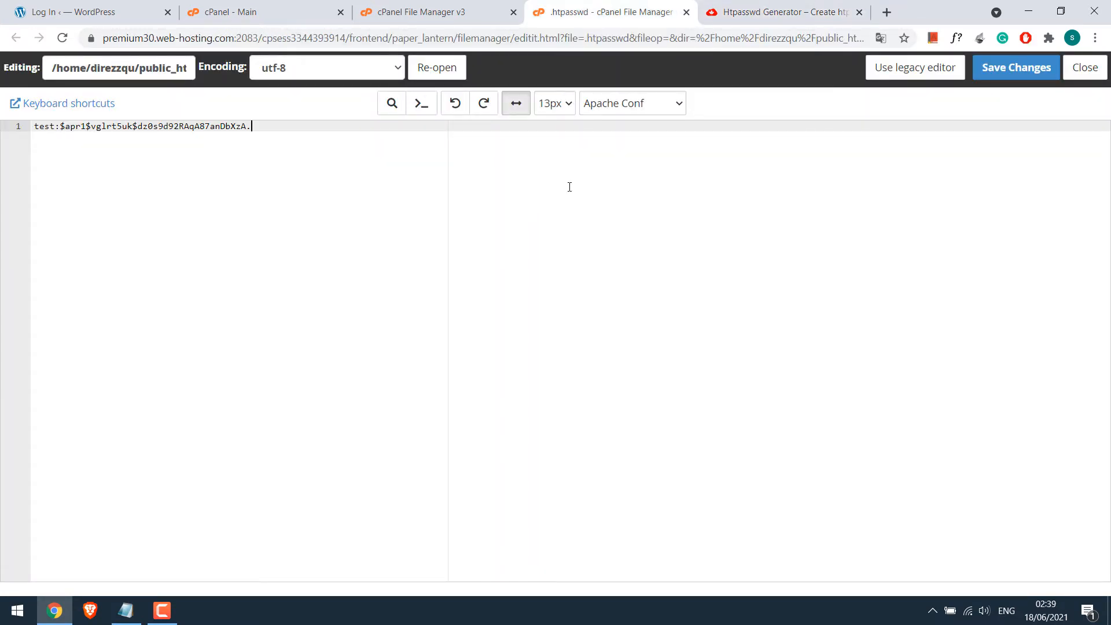
{"action": "left_click", "coordinate": [1025, 67]}
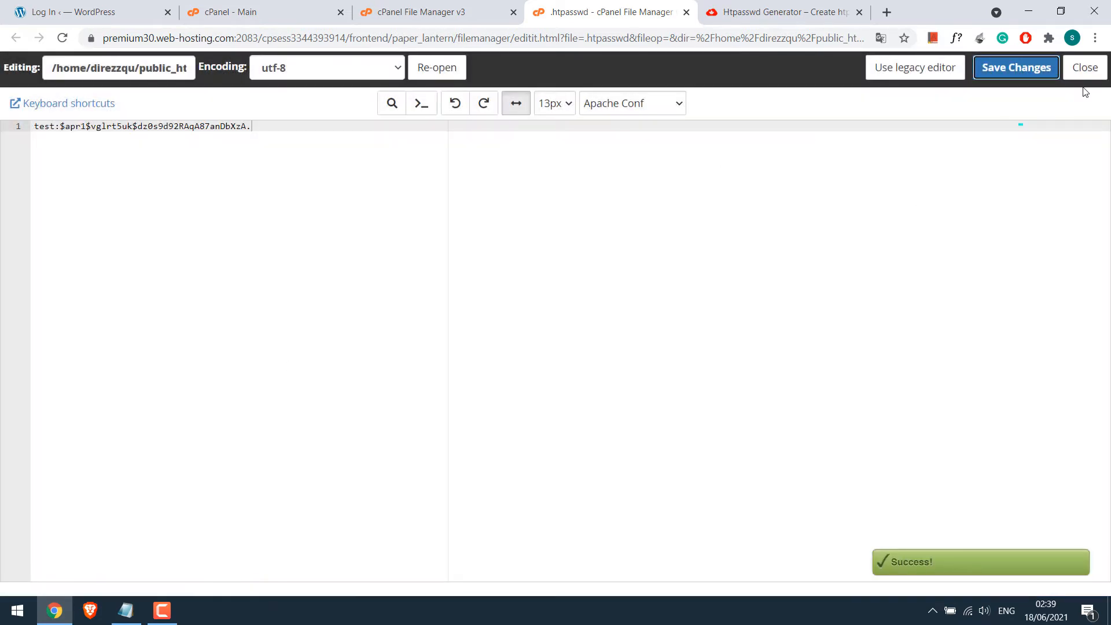
{"action": "left_click", "coordinate": [1090, 69]}
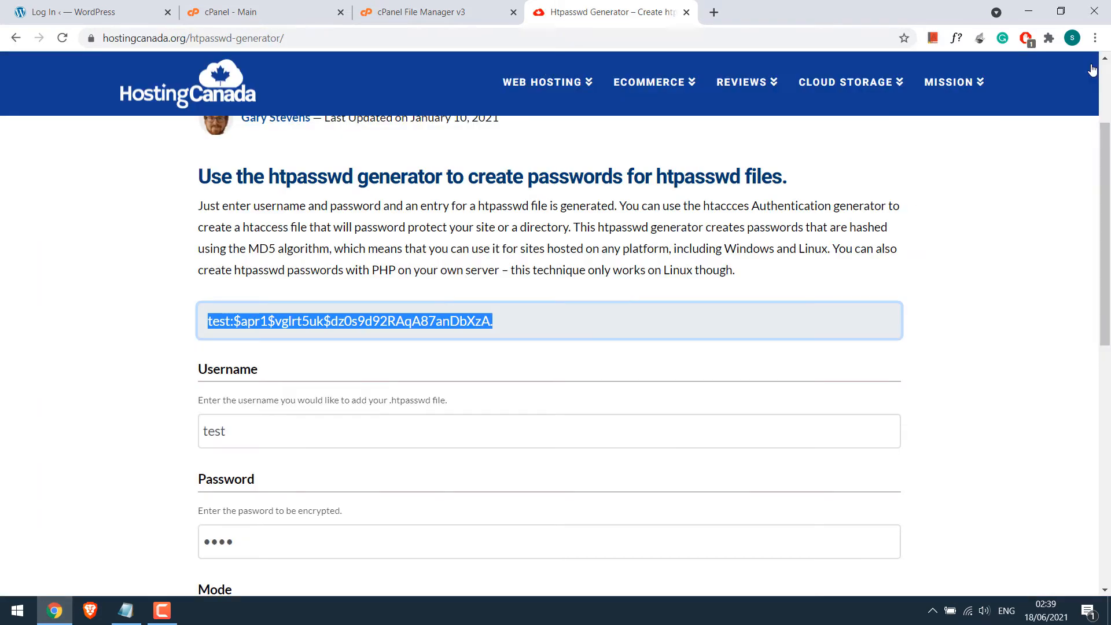
{"action": "left_click", "coordinate": [447, 8]}
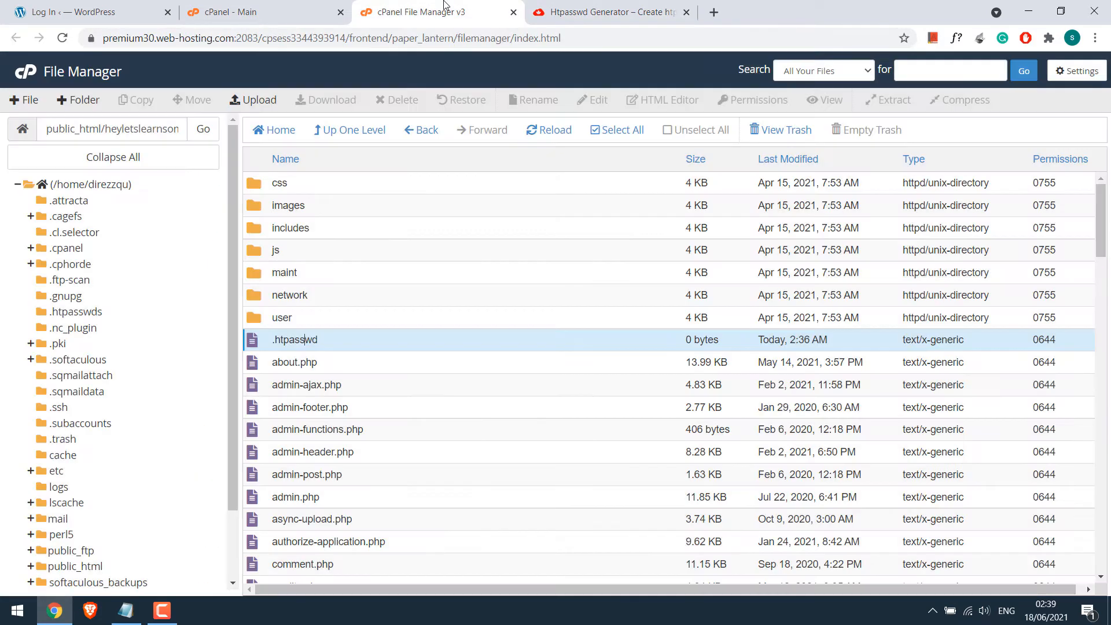
{"action": "right_click", "coordinate": [280, 351]}
Step: Reopen .htpasswd to check its saved contents, then close it
{"action": "left_click", "coordinate": [325, 403]}
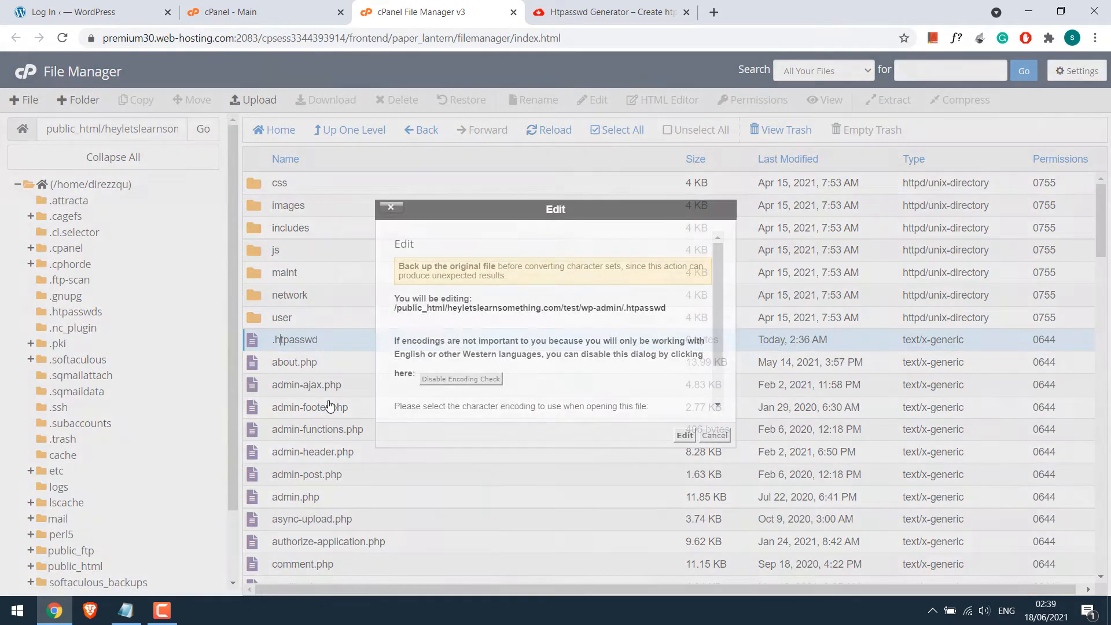
{"action": "left_click", "coordinate": [678, 436]}
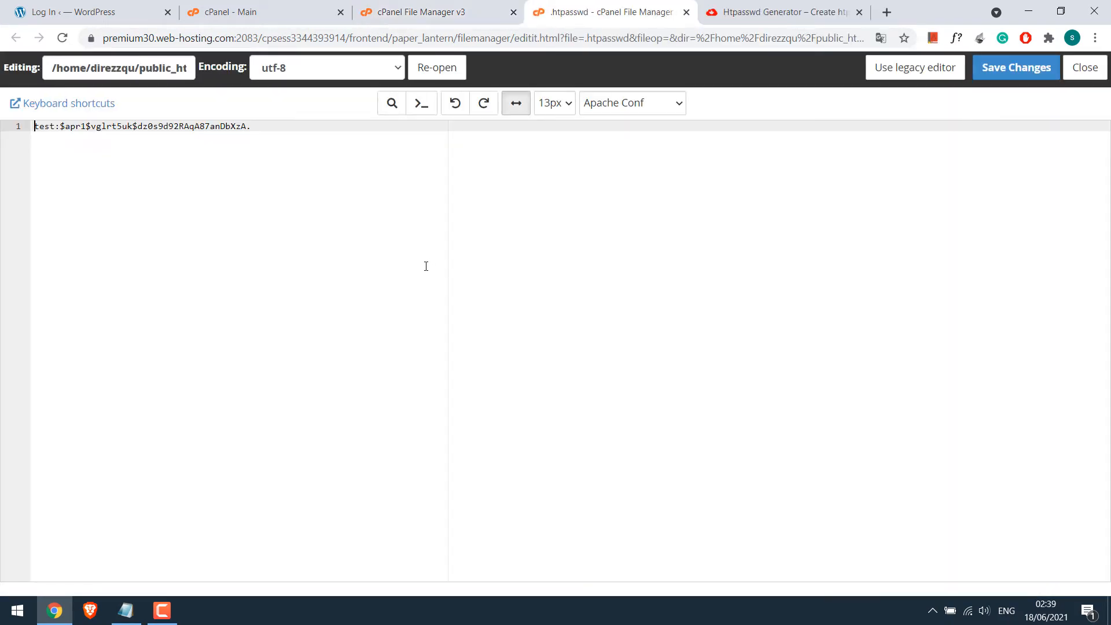
{"action": "left_click", "coordinate": [686, 12]}
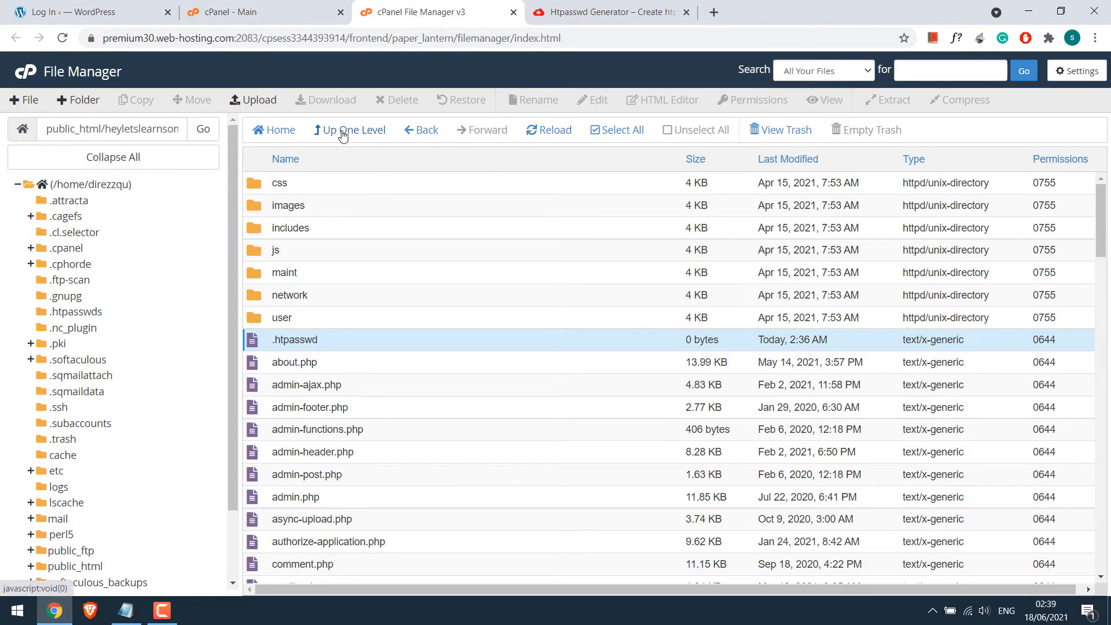
Step: Go up to the site folder and open .htaccess in the editor
{"action": "left_click", "coordinate": [340, 132]}
{"action": "left_click", "coordinate": [254, 297]}
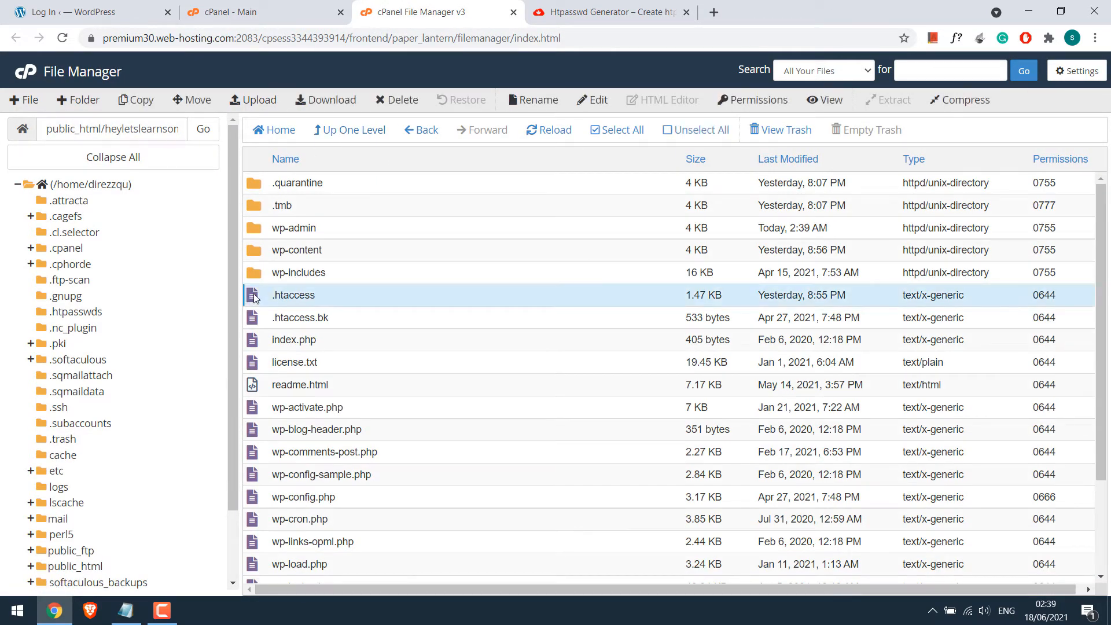
{"action": "right_click", "coordinate": [298, 296]}
{"action": "left_click", "coordinate": [339, 350]}
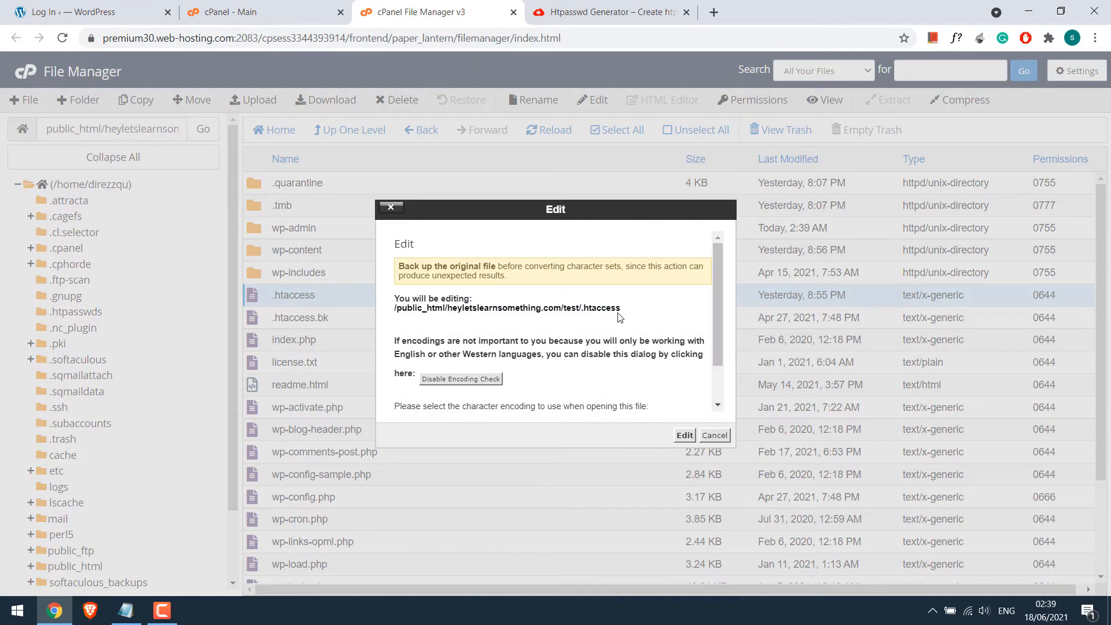
{"action": "left_click", "coordinate": [683, 434]}
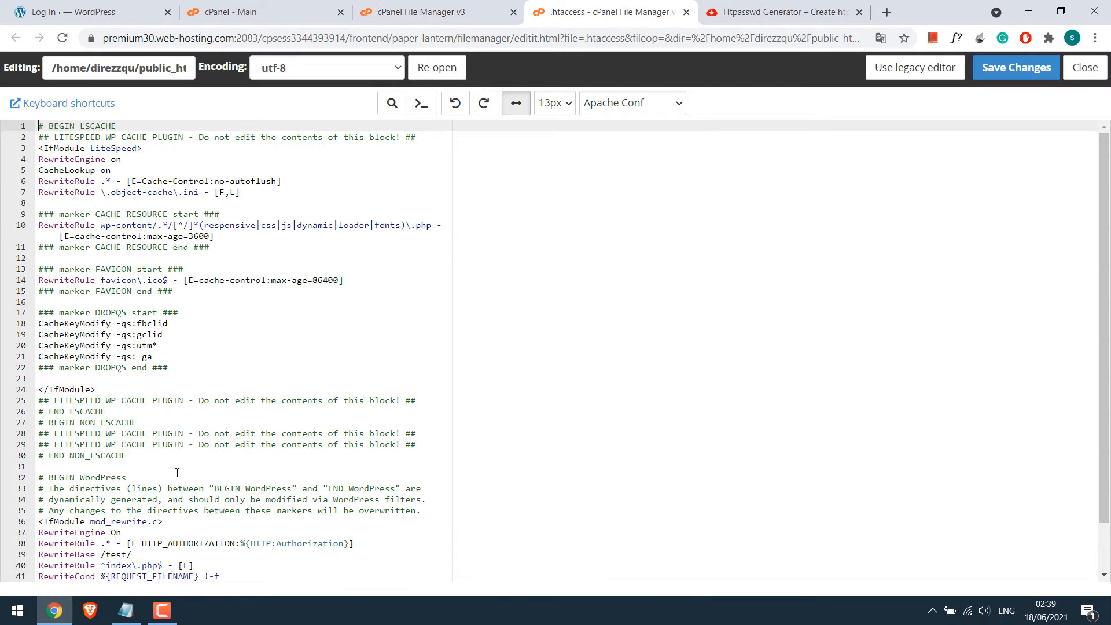
Step: Copy the <Files wp-login.php> block from Notepad and paste it above # BEGIN LSCACHE in .htaccess
{"action": "left_click", "coordinate": [126, 611]}
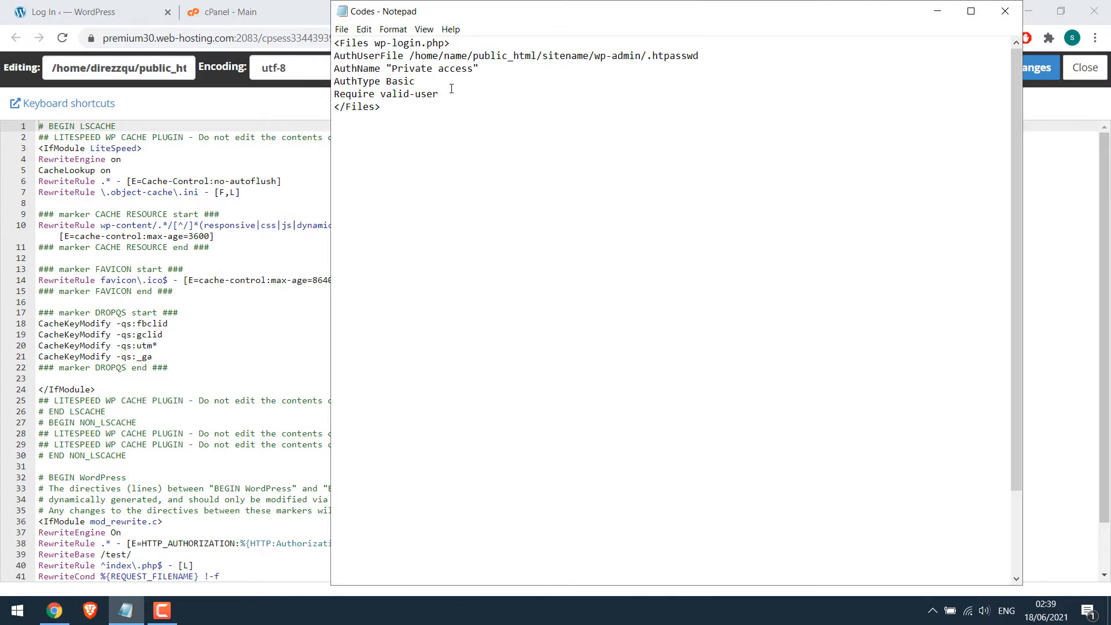
{"action": "left_click", "coordinate": [364, 113]}
{"action": "left_click_drag", "start_coordinate": [401, 113], "coordinate": [334, 43]}
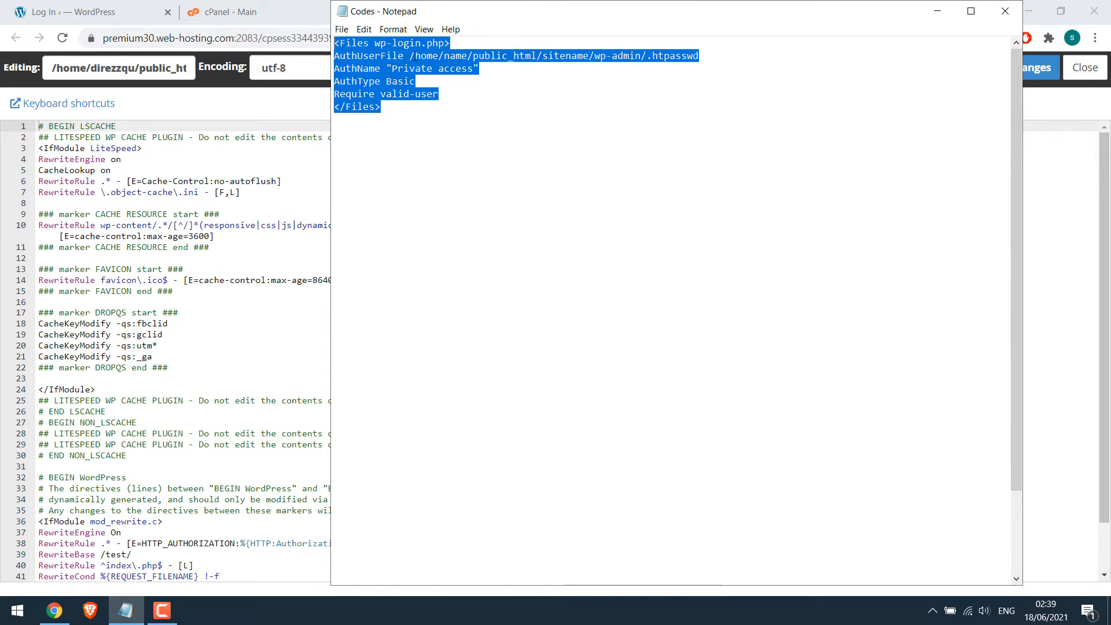
{"action": "right_click", "coordinate": [370, 80]}
{"action": "left_click", "coordinate": [392, 101]}
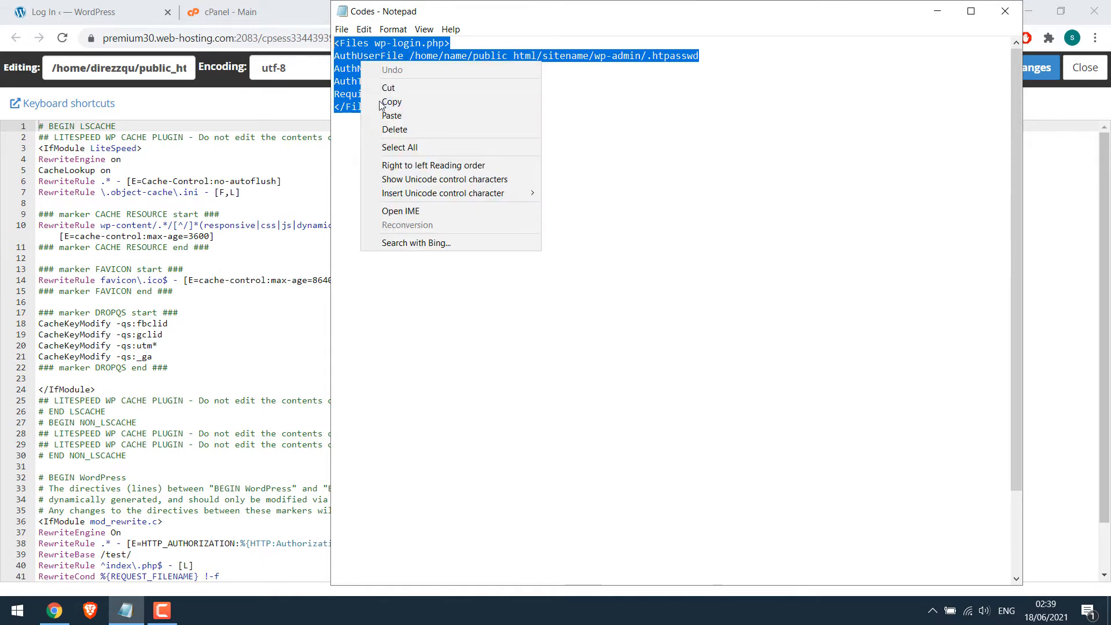
{"action": "left_click", "coordinate": [40, 124]}
{"action": "key", "text": "Return"}
{"action": "key", "text": "Return"}
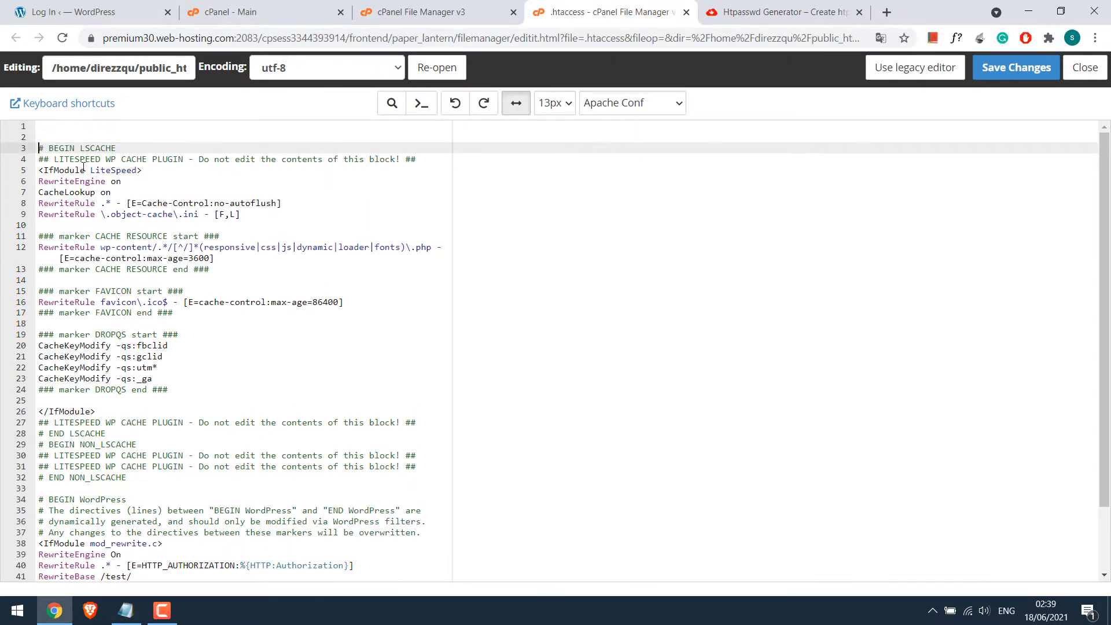
{"action": "key", "text": "Up"}
{"action": "key", "text": "Up"}
{"action": "key", "text": "ctrl+v"}
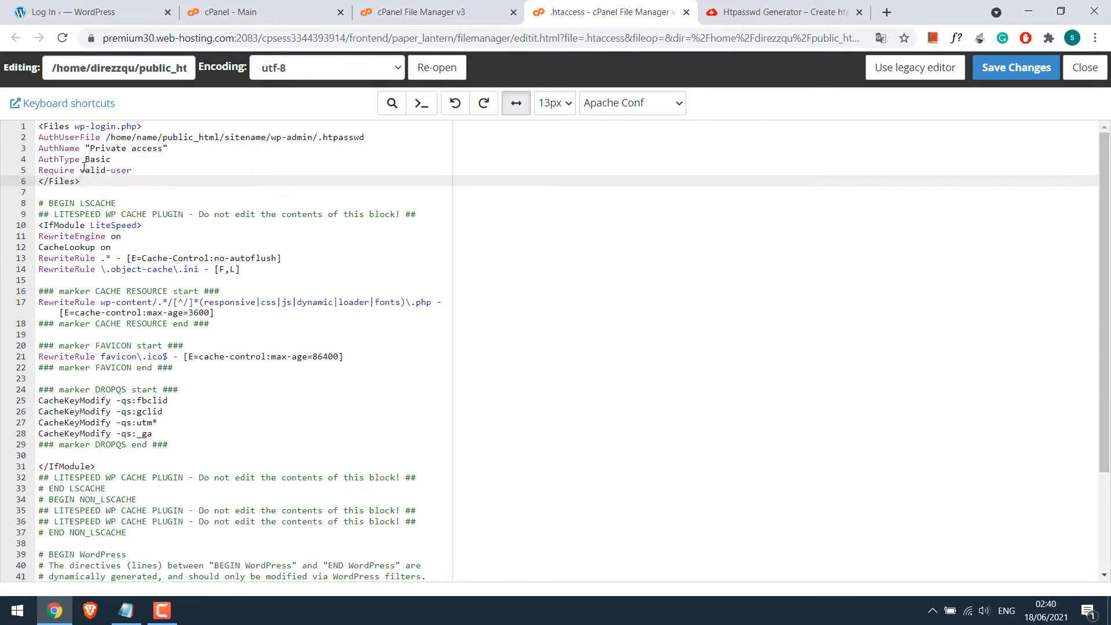
{"action": "left_click_drag", "start_coordinate": [101, 137], "coordinate": [371, 137]}
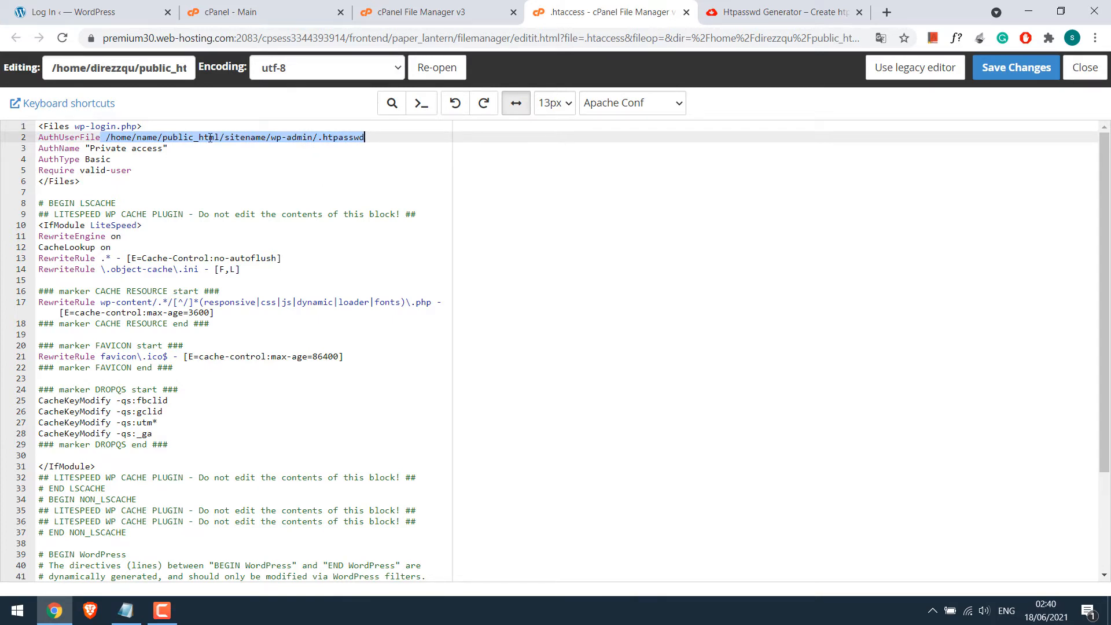
{"action": "left_click", "coordinate": [426, 9]}
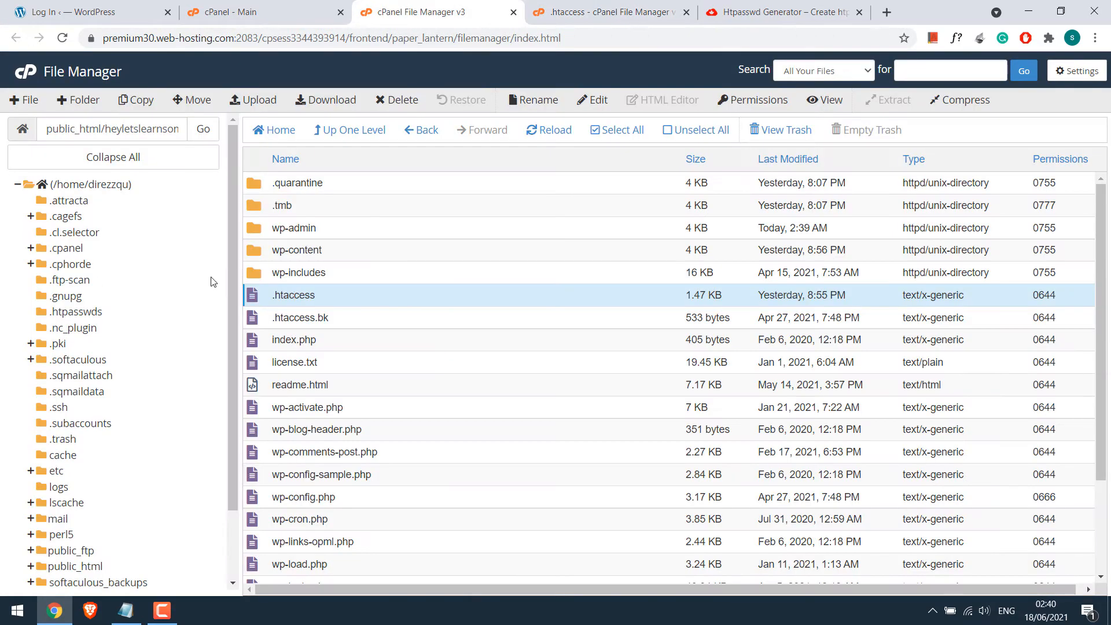
Step: Copy the full path of test/wp-admin/.htpasswd from its editor's Editing field
{"action": "double_click", "coordinate": [260, 230]}
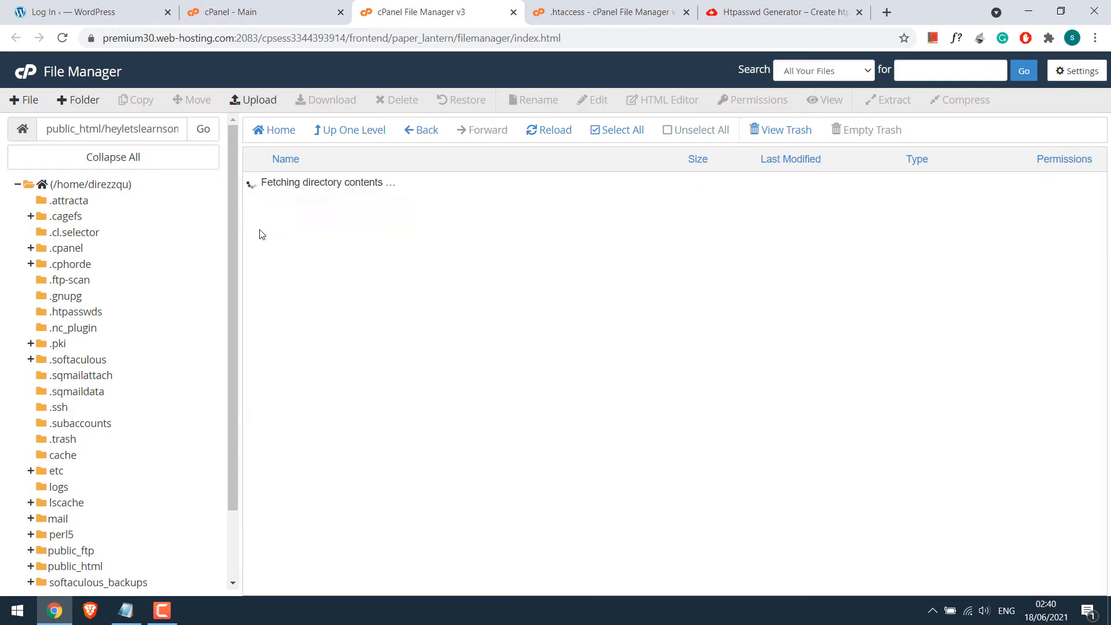
{"action": "right_click", "coordinate": [295, 343]}
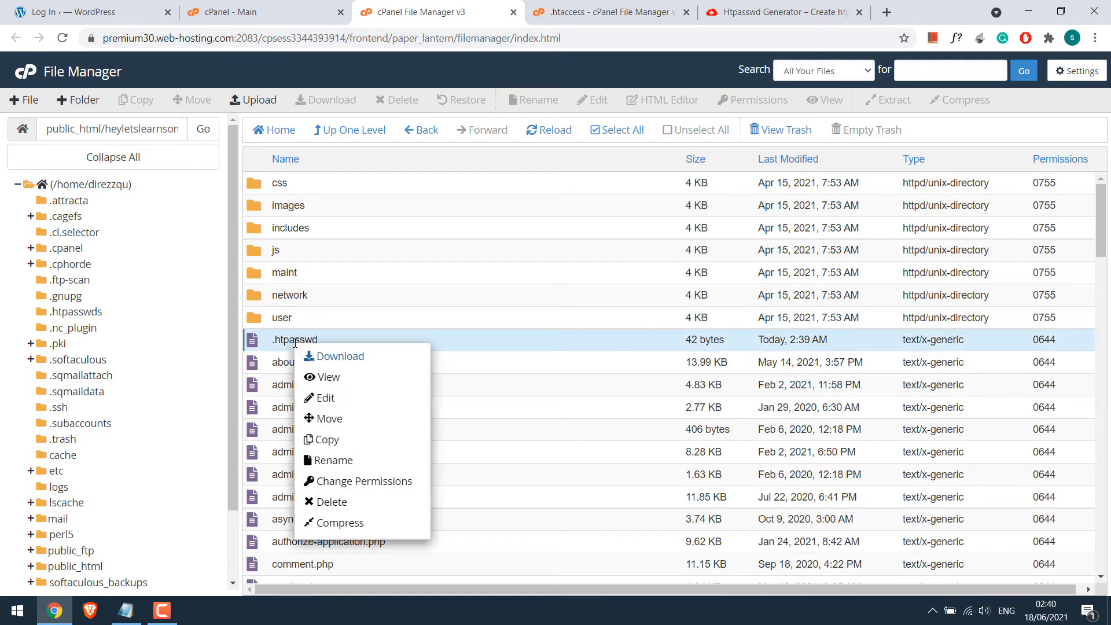
{"action": "left_click", "coordinate": [340, 397]}
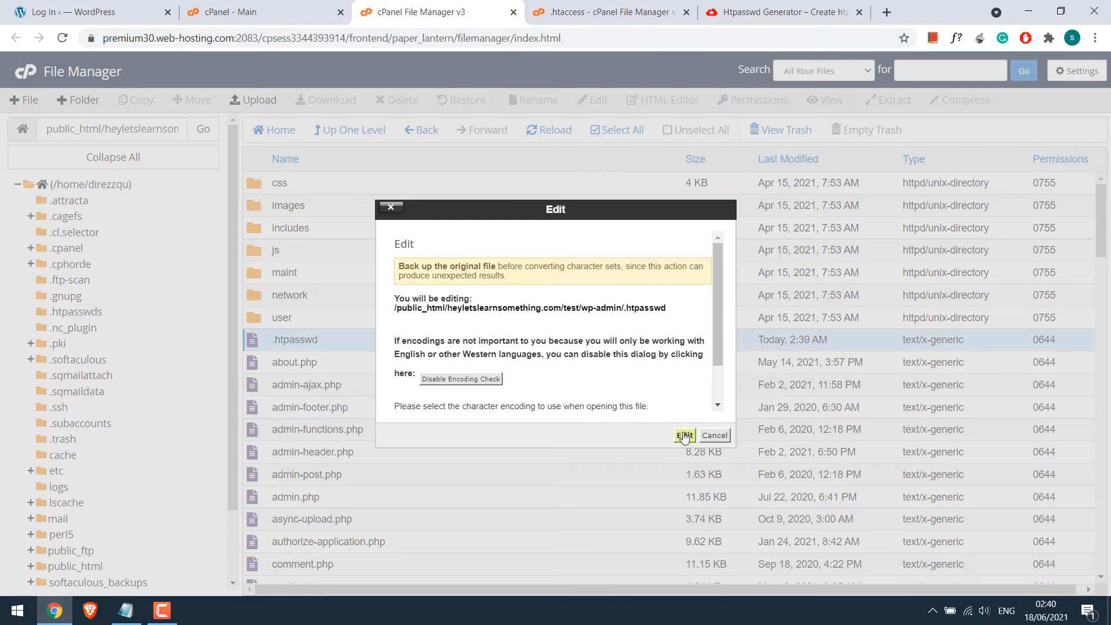
{"action": "left_click", "coordinate": [685, 436]}
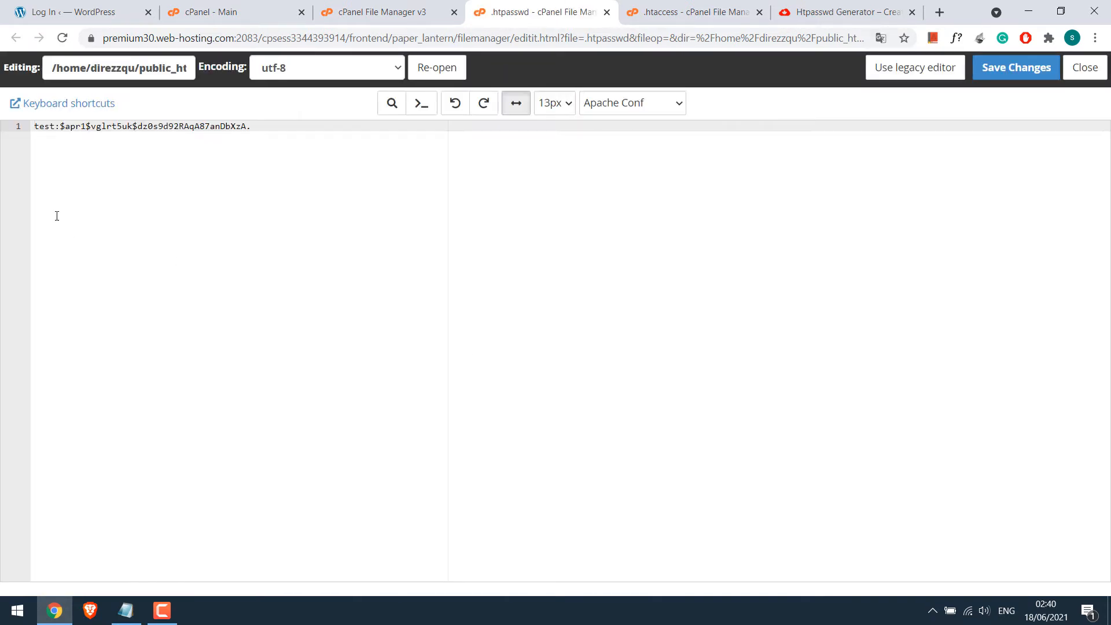
{"action": "left_click", "coordinate": [97, 65]}
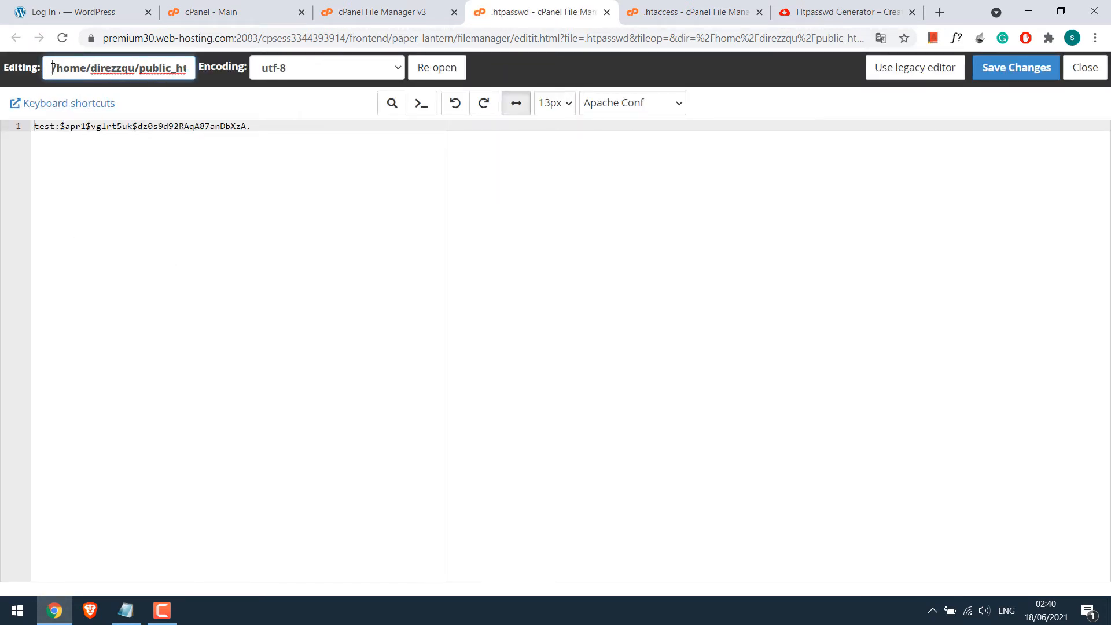
{"action": "left_click_drag", "start_coordinate": [52, 67], "coordinate": [226, 68]}
{"action": "right_click", "coordinate": [175, 67]}
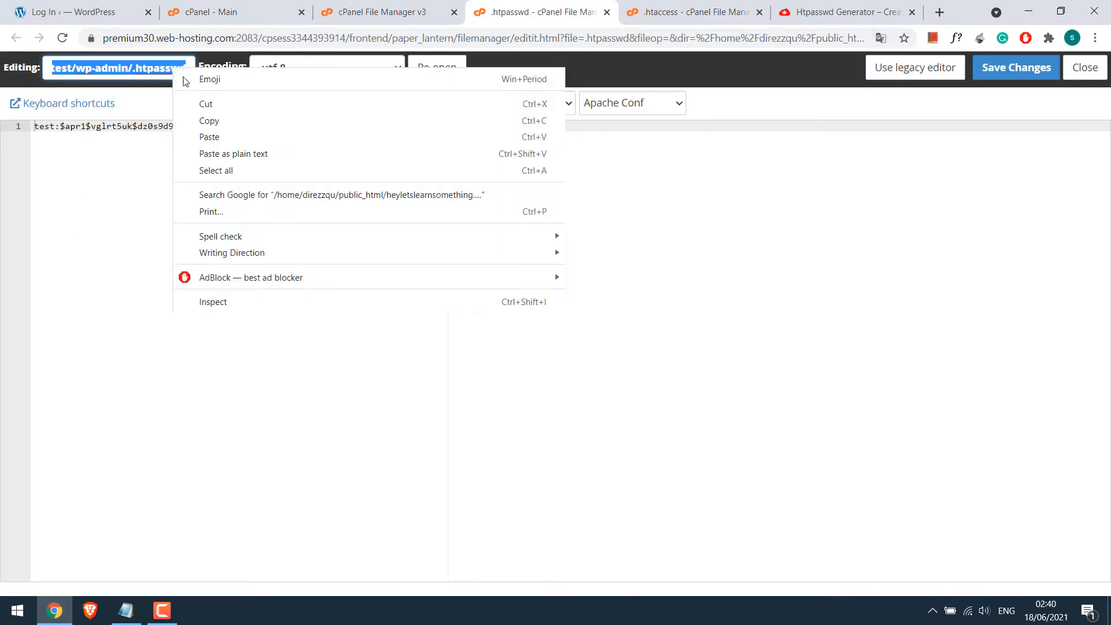
{"action": "left_click", "coordinate": [212, 120]}
{"action": "left_click", "coordinate": [1086, 69]}
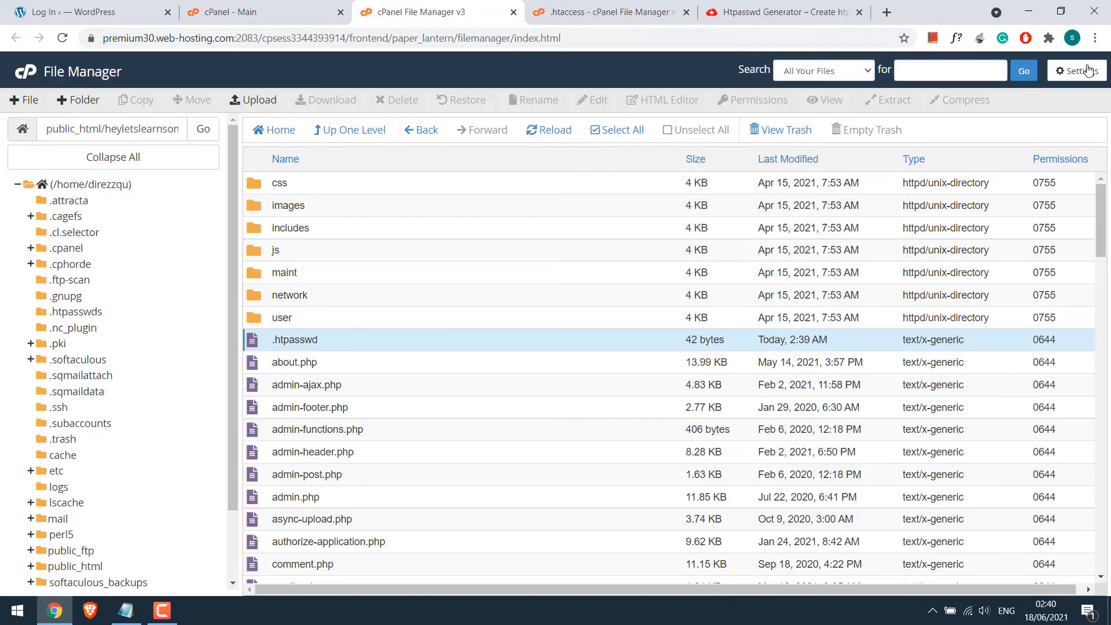
Step: Replace line 2's AuthUserFile path in .htaccess with the copied path, save, and close
{"action": "left_click", "coordinate": [592, 5]}
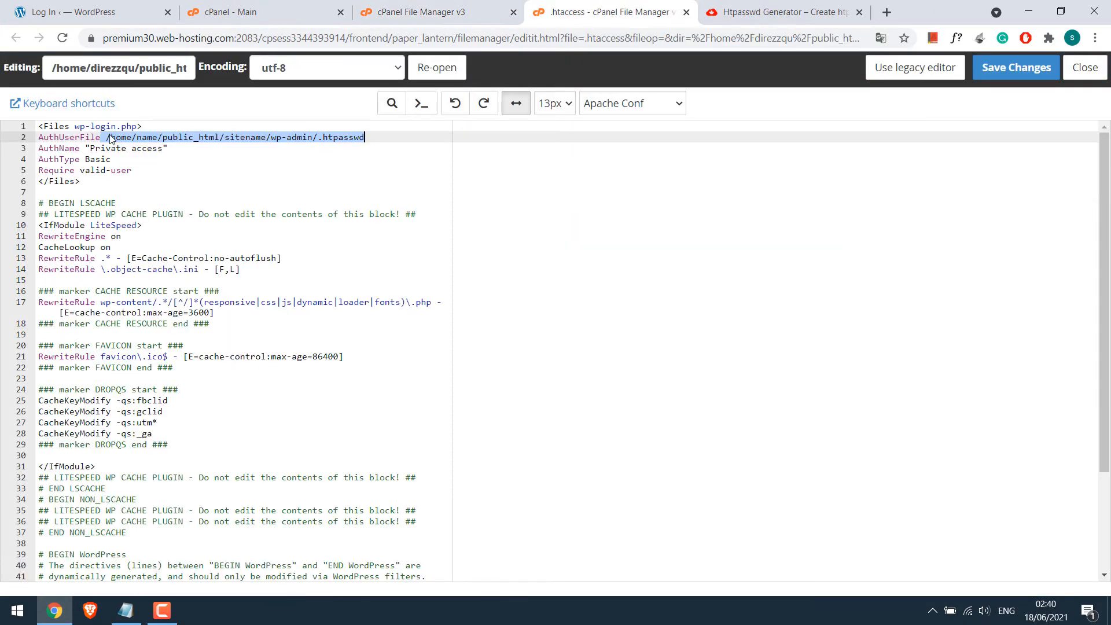
{"action": "left_click_drag", "start_coordinate": [108, 138], "coordinate": [376, 139]}
{"action": "right_click", "coordinate": [377, 139]}
{"action": "left_click", "coordinate": [394, 209]}
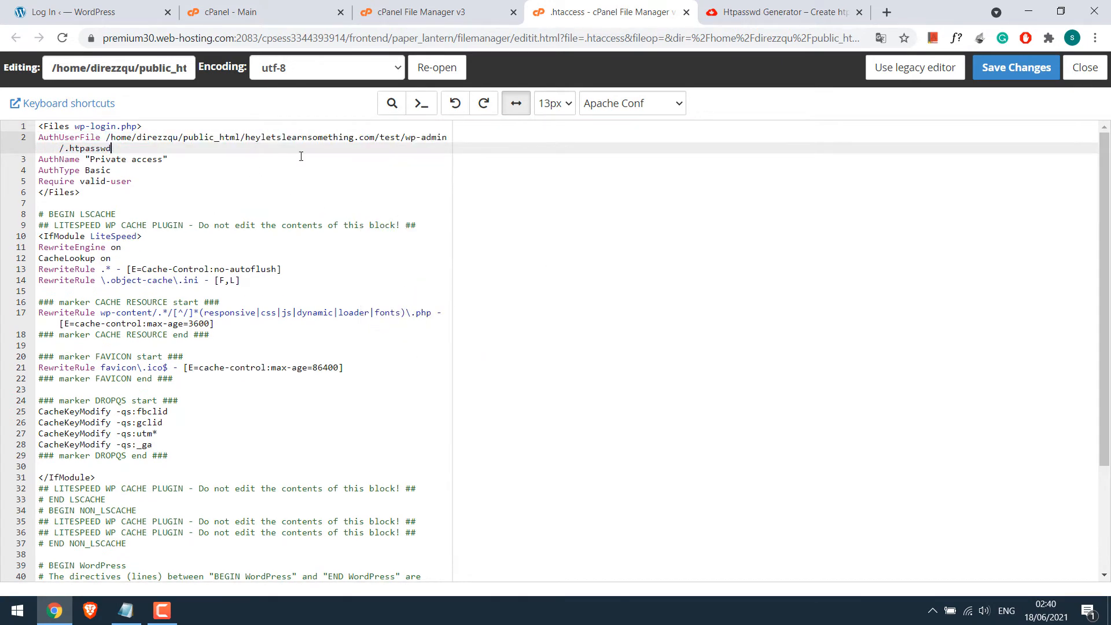
{"action": "left_click", "coordinate": [1000, 68]}
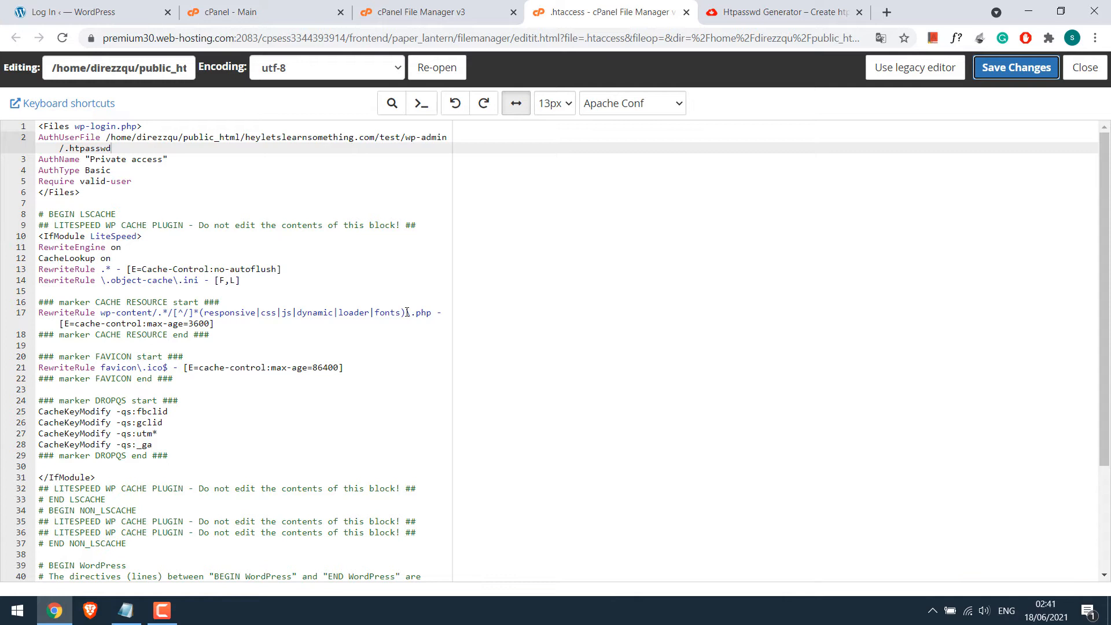
{"action": "left_click_drag", "start_coordinate": [117, 192], "coordinate": [39, 127]}
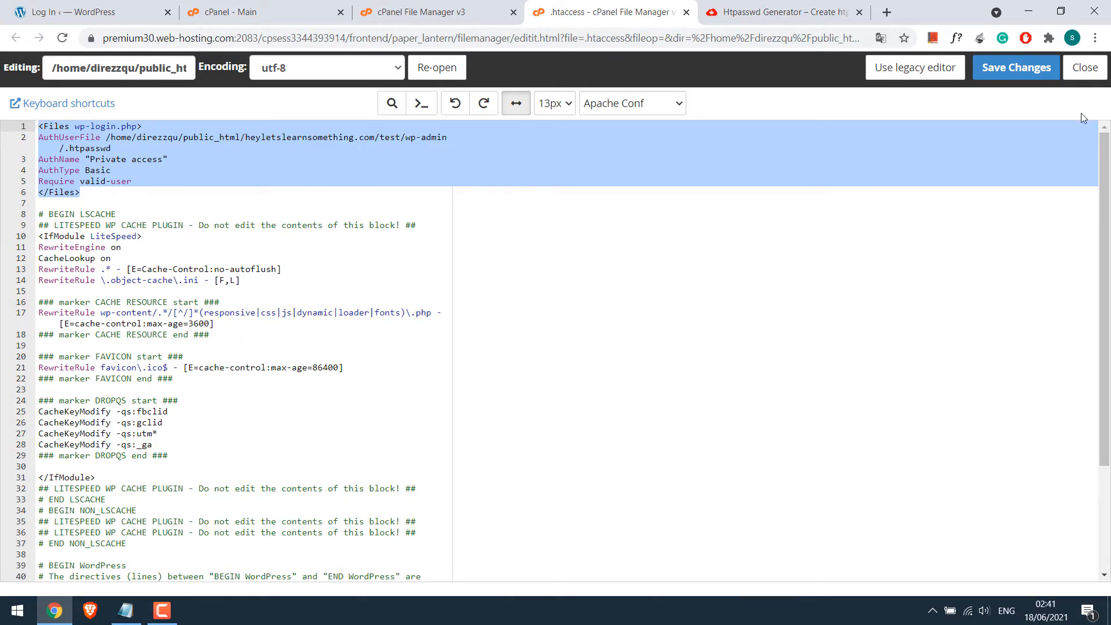
{"action": "left_click", "coordinate": [1085, 67]}
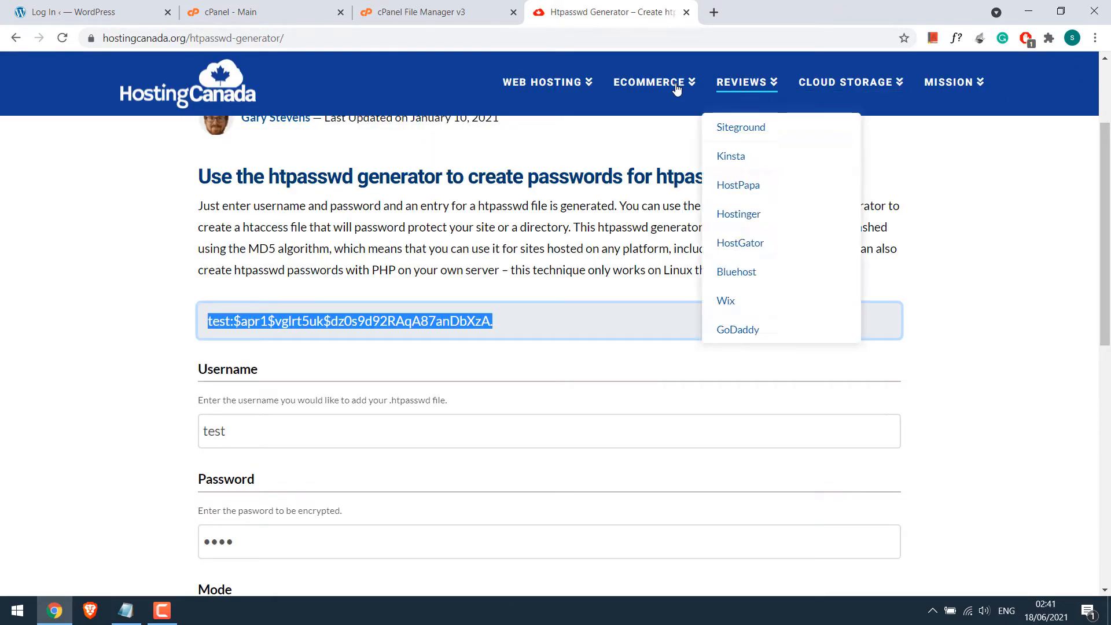
Step: Load heyletslearnsomething.com/test/wp-admin in an Incognito window
{"action": "key", "text": "ctrl+shift+n"}
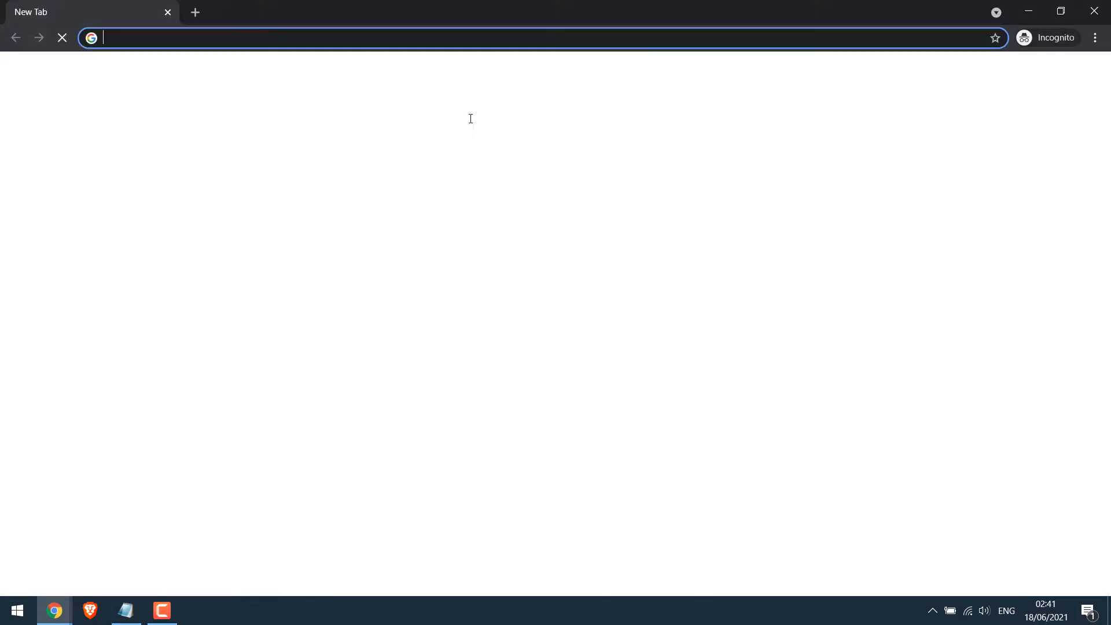
{"action": "type", "text": "heyletslearnsomething.com"}
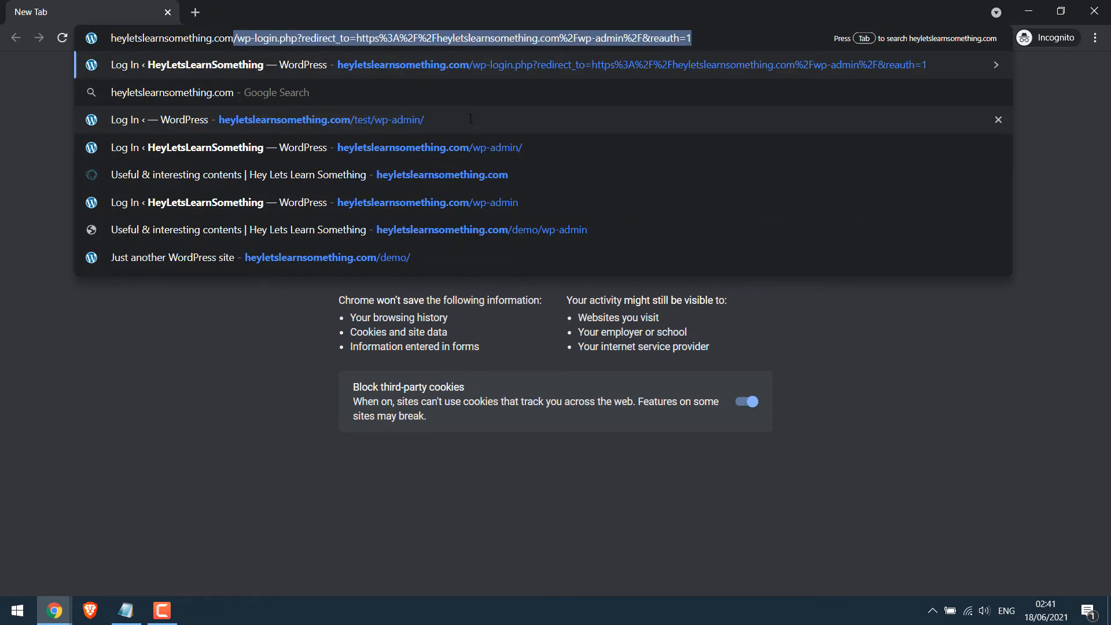
{"action": "type", "text": "/test/wp-admin"}
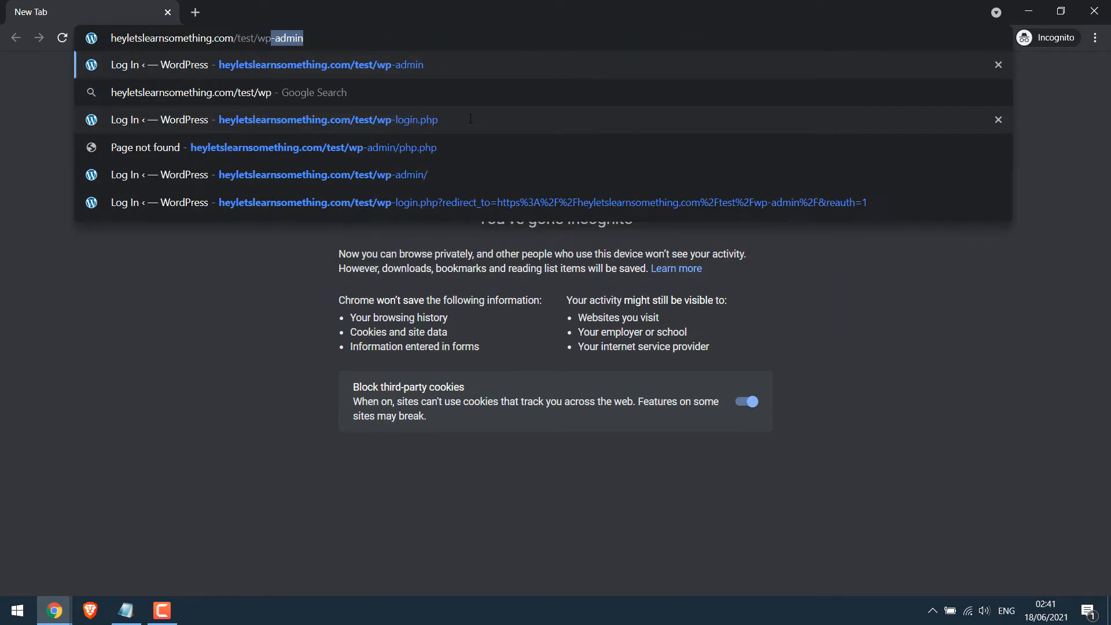
{"action": "key", "text": "Return"}
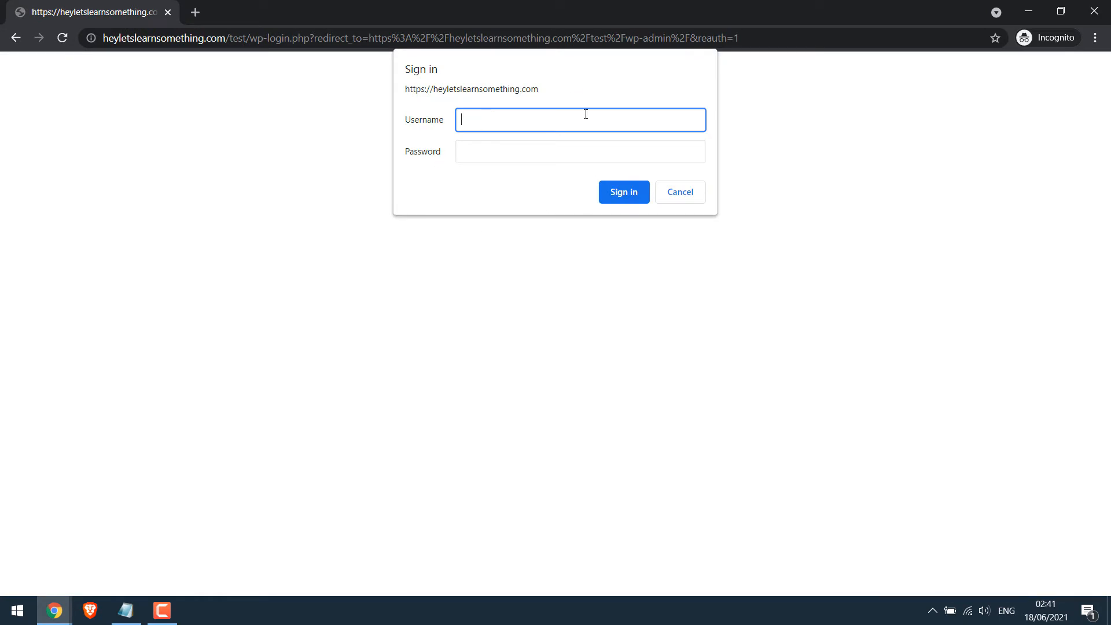
Step: Pass the basic-auth prompt with the htpasswd test user to reach the WordPress login, then close Incognito
{"action": "key", "text": "Tab"}
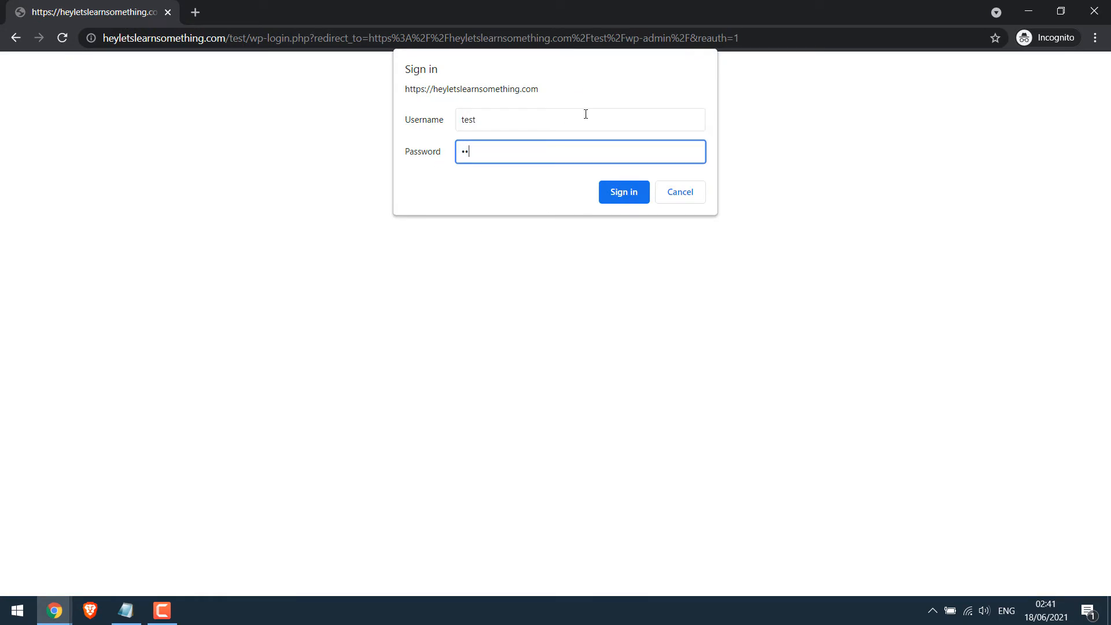
{"action": "key", "text": "Return"}
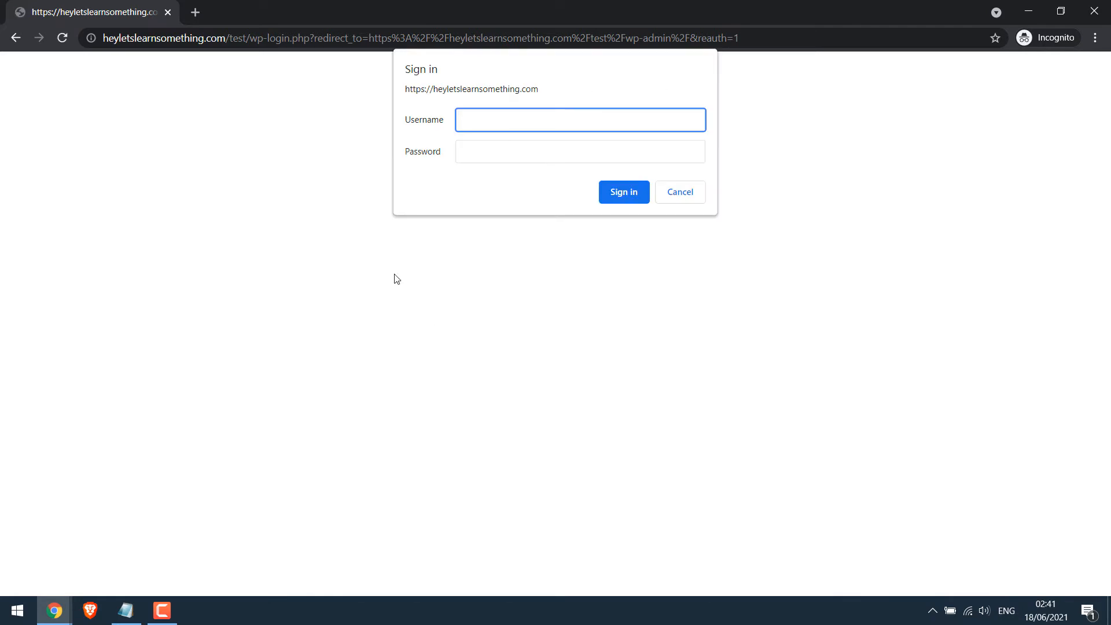
{"action": "key", "text": "Tab"}
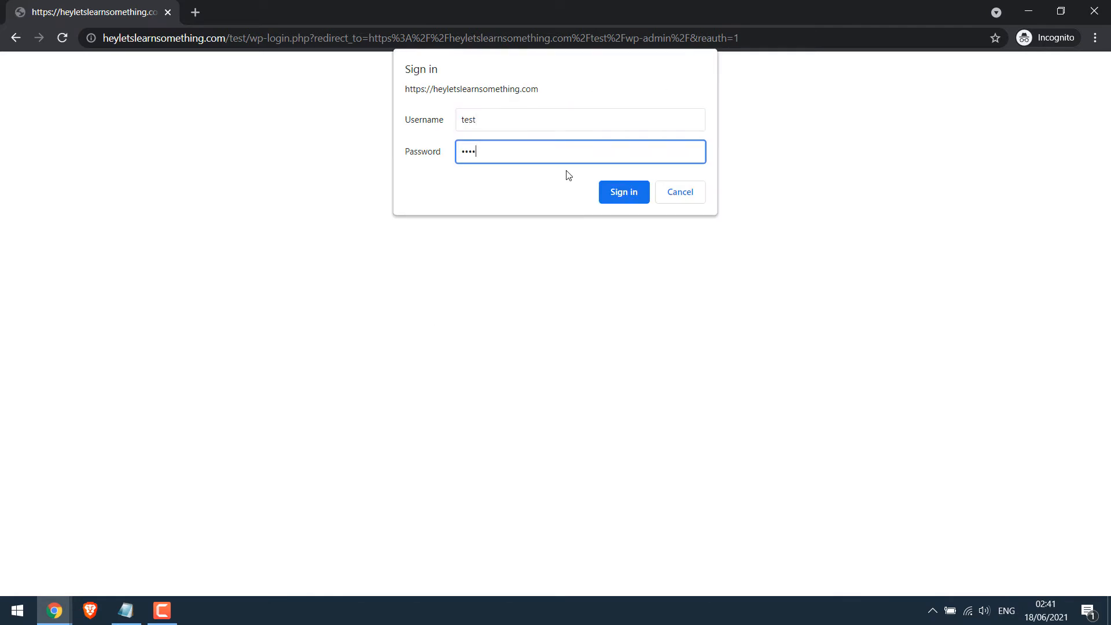
{"action": "key", "text": "Return"}
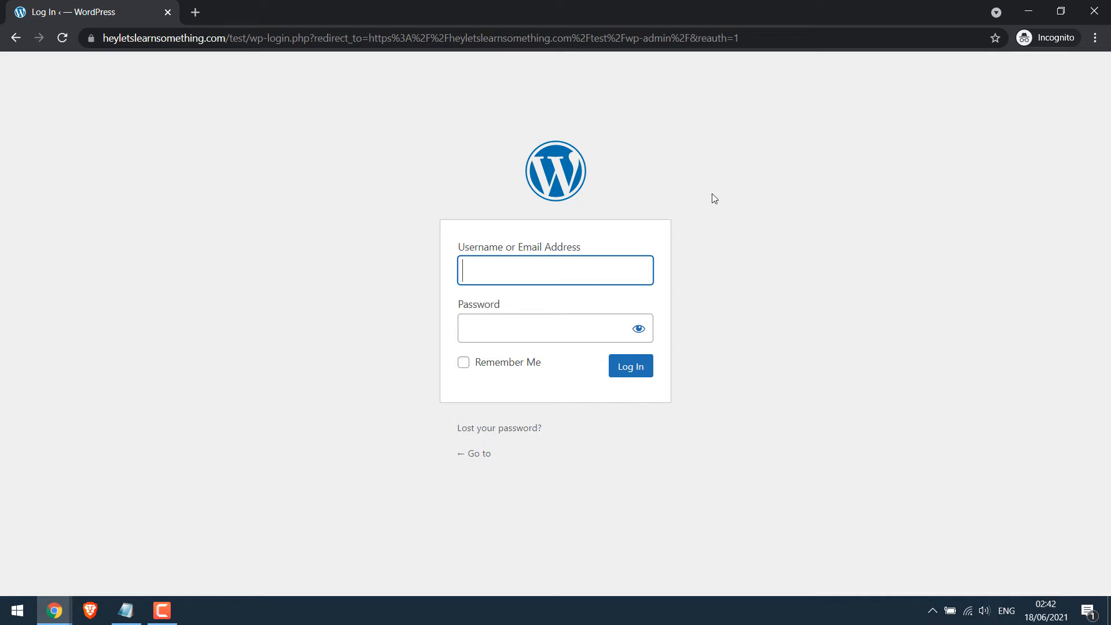
{"action": "left_click", "coordinate": [1094, 11]}
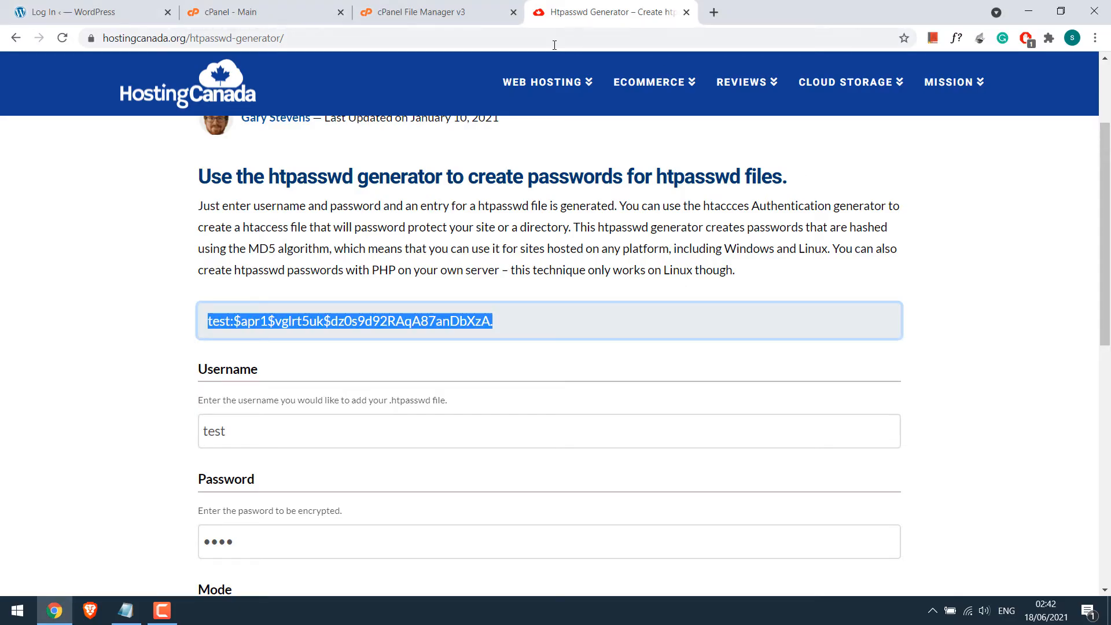
Step: Permanently delete .htpasswd from test/wp-admin, skipping the trash
{"action": "left_click", "coordinate": [436, 7]}
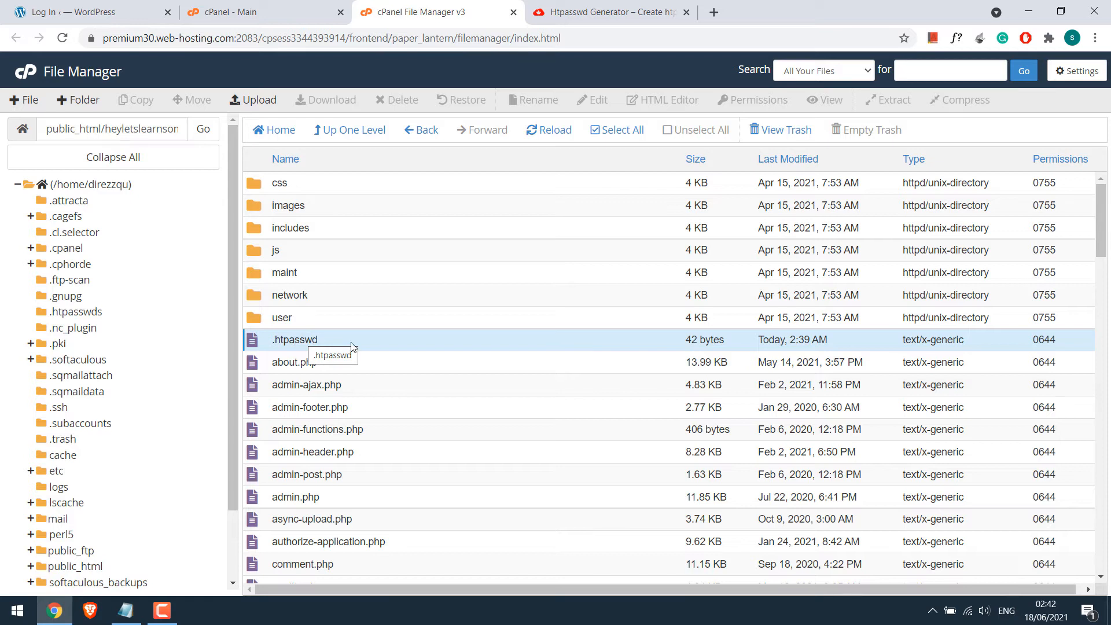
{"action": "right_click", "coordinate": [269, 341]}
{"action": "left_click", "coordinate": [324, 499]}
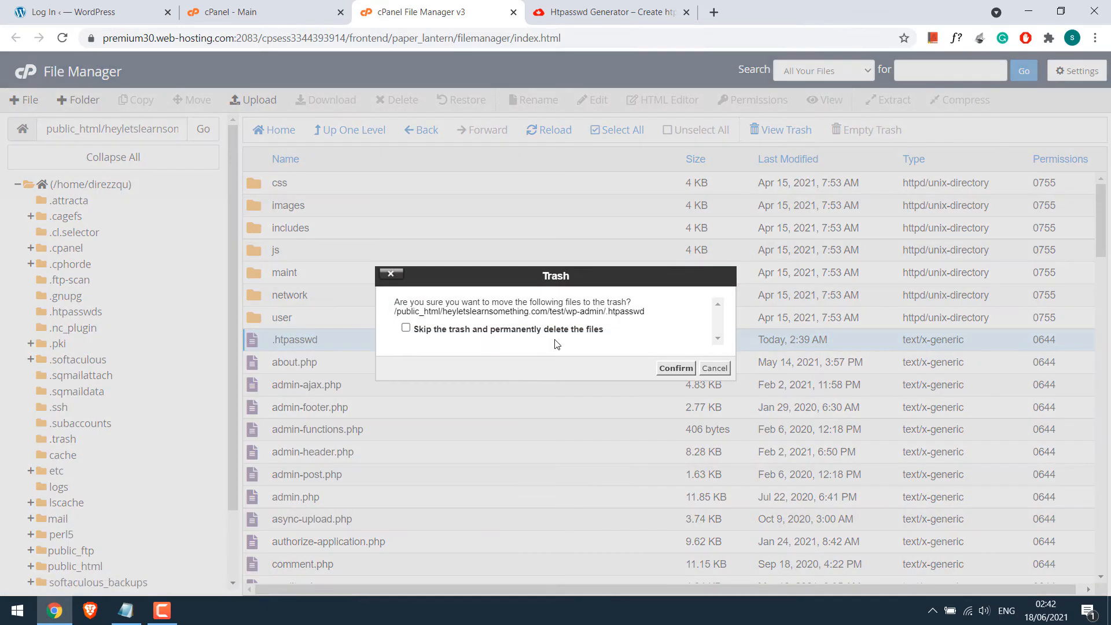
{"action": "left_click", "coordinate": [555, 330]}
{"action": "left_click", "coordinate": [675, 368]}
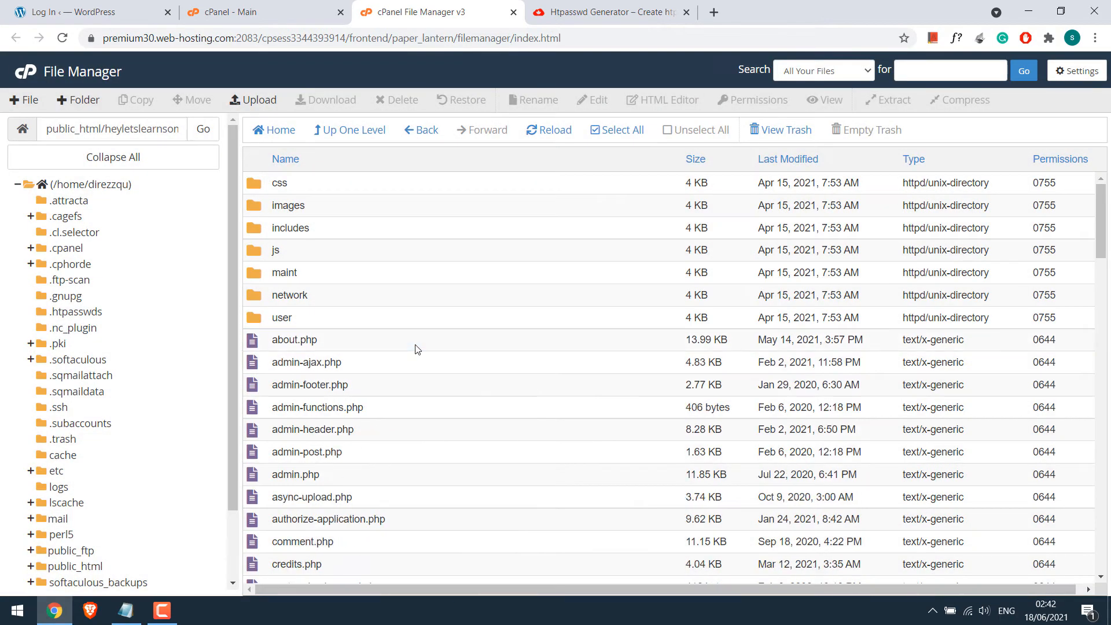
Step: Remove the wp-login.php <Files> protection block from the test site's .htaccess and save it
{"action": "left_click", "coordinate": [354, 130]}
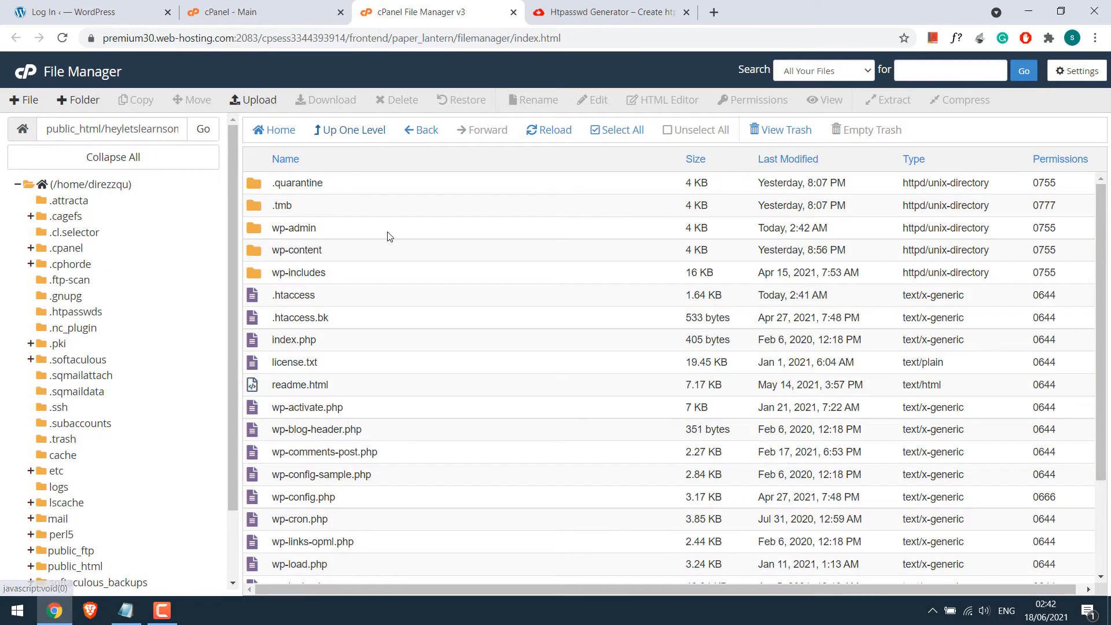
{"action": "right_click", "coordinate": [292, 297]}
{"action": "left_click", "coordinate": [342, 355]}
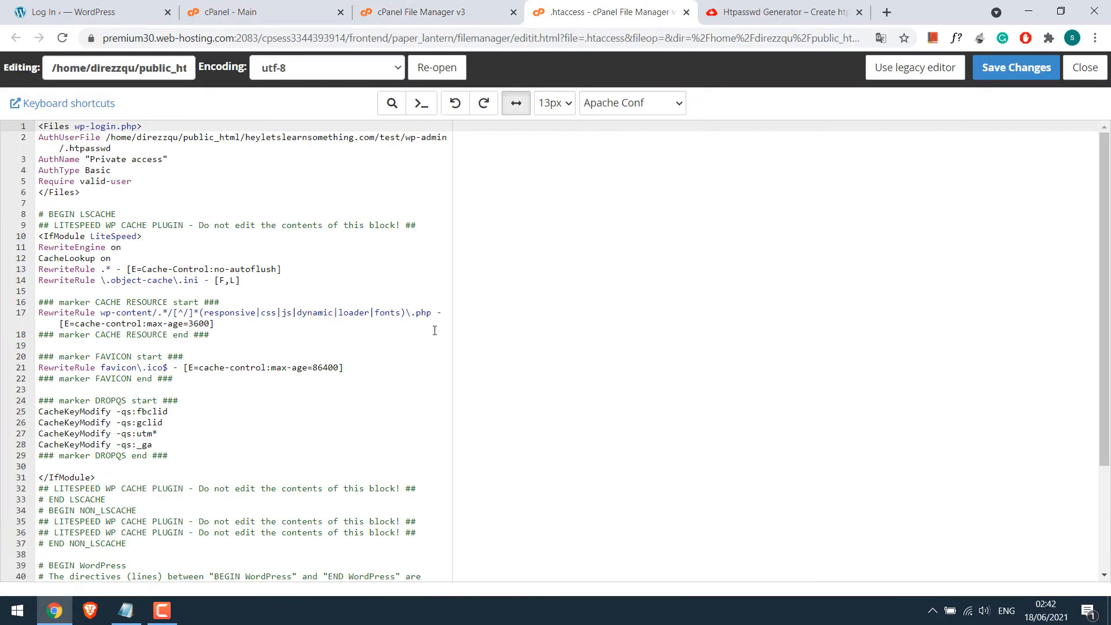
{"action": "left_click_drag", "start_coordinate": [39, 126], "coordinate": [86, 191]}
{"action": "key", "text": "Delete"}
{"action": "key", "text": "Delete"}
{"action": "key", "text": "Delete"}
{"action": "left_click", "coordinate": [1018, 69]}
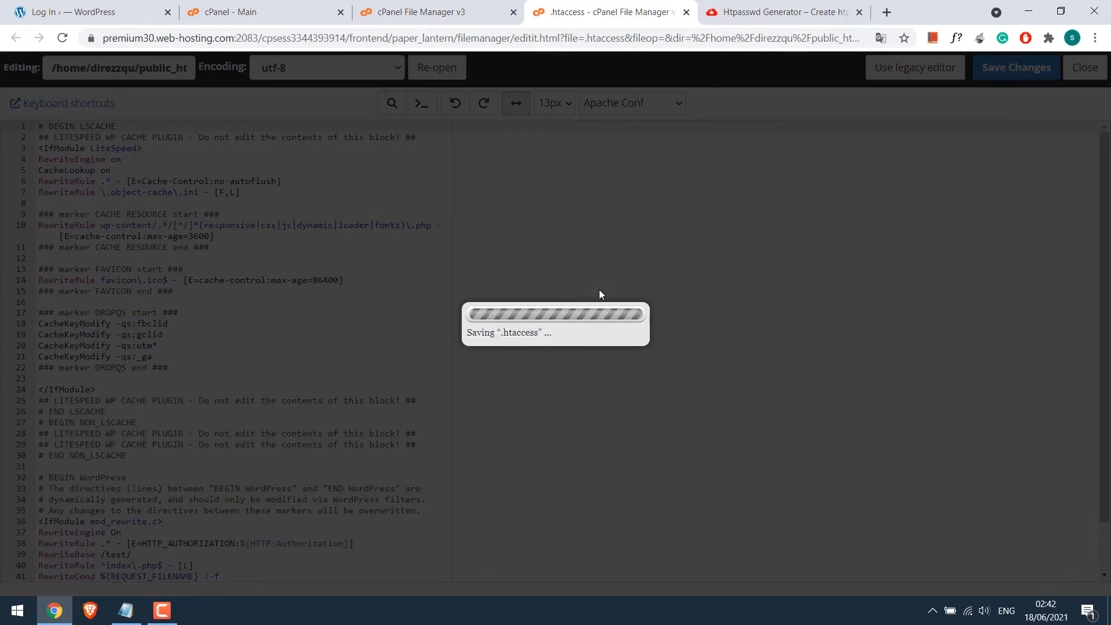
{"action": "left_click", "coordinate": [1098, 75]}
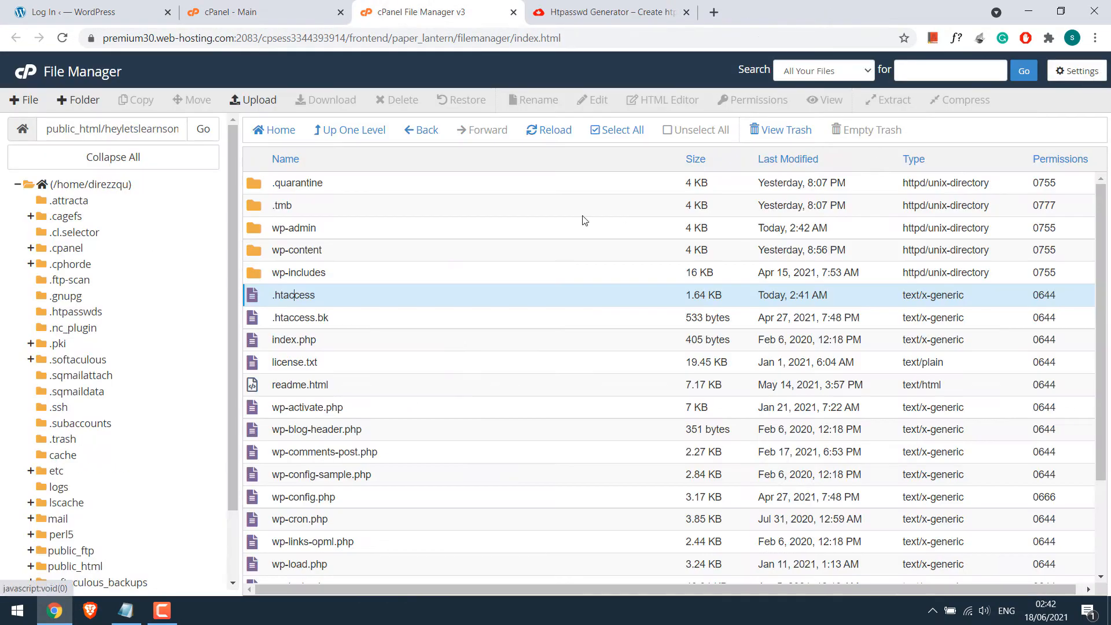
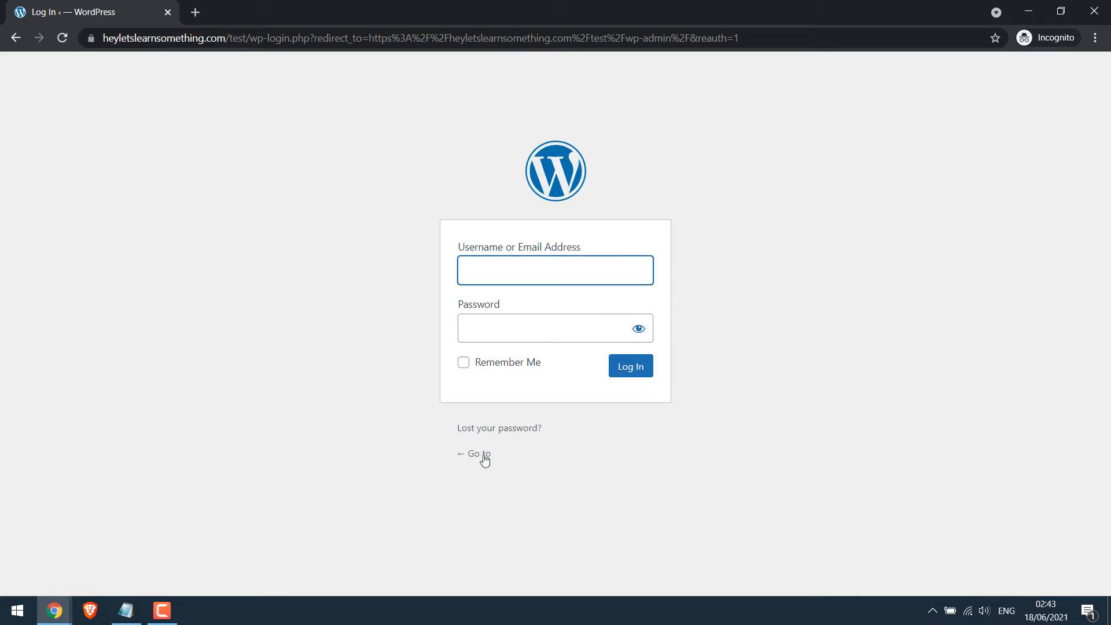
Step: Close the incognito window and the leftover cPanel and WordPress login tabs
{"action": "left_click", "coordinate": [1094, 11]}
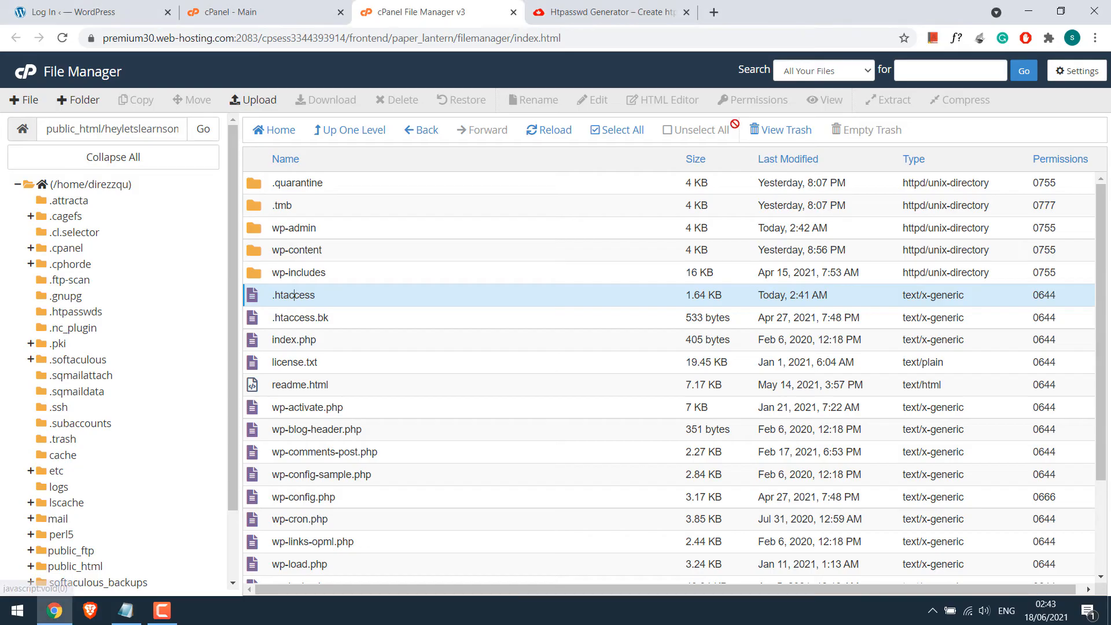
{"action": "left_click", "coordinate": [514, 12]}
{"action": "left_click", "coordinate": [296, 5]}
{"action": "left_click", "coordinate": [340, 12]}
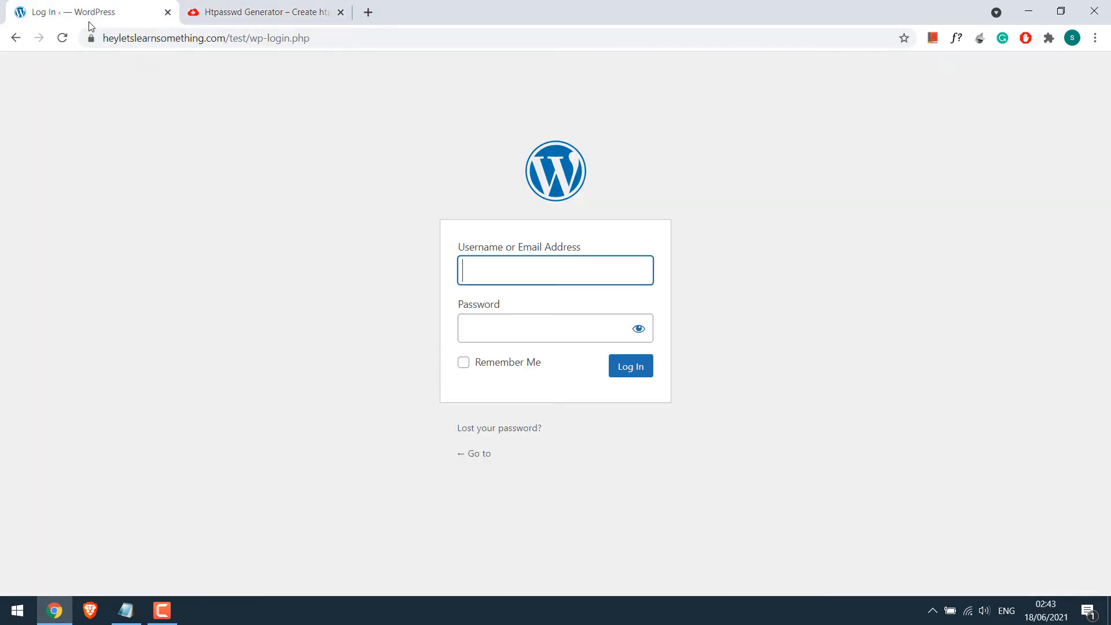
{"action": "left_click", "coordinate": [167, 13]}
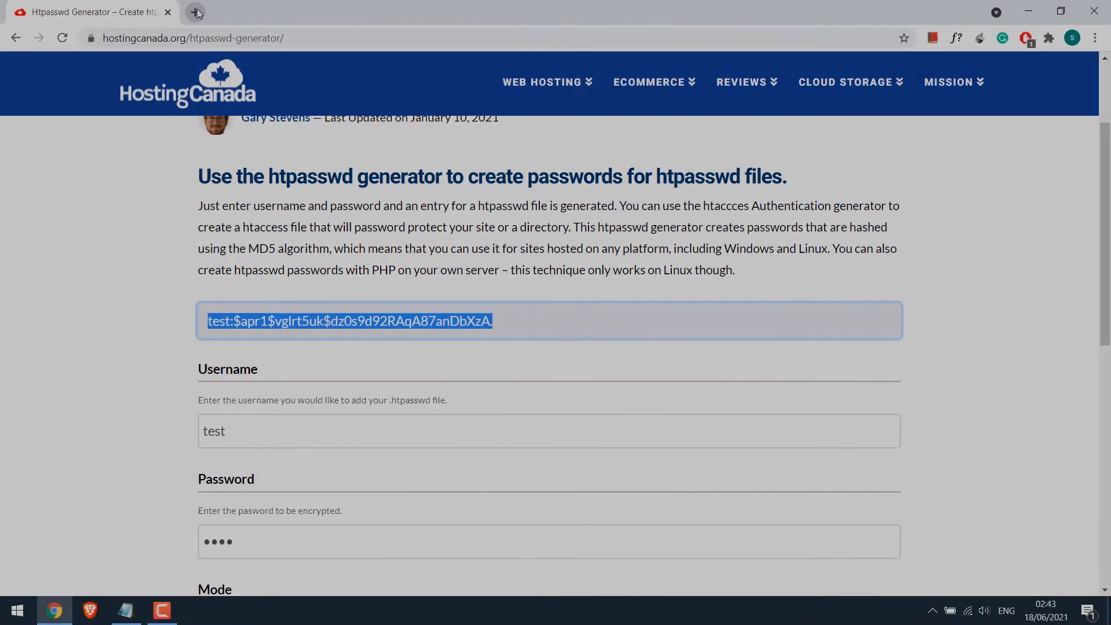
Step: Load heyletslearnsomething.com/test/wp-admin in a new tab and log in with the admin username and password
{"action": "left_click", "coordinate": [185, 13]}
{"action": "type", "text": "heyletslearnsomething.com/testw"}
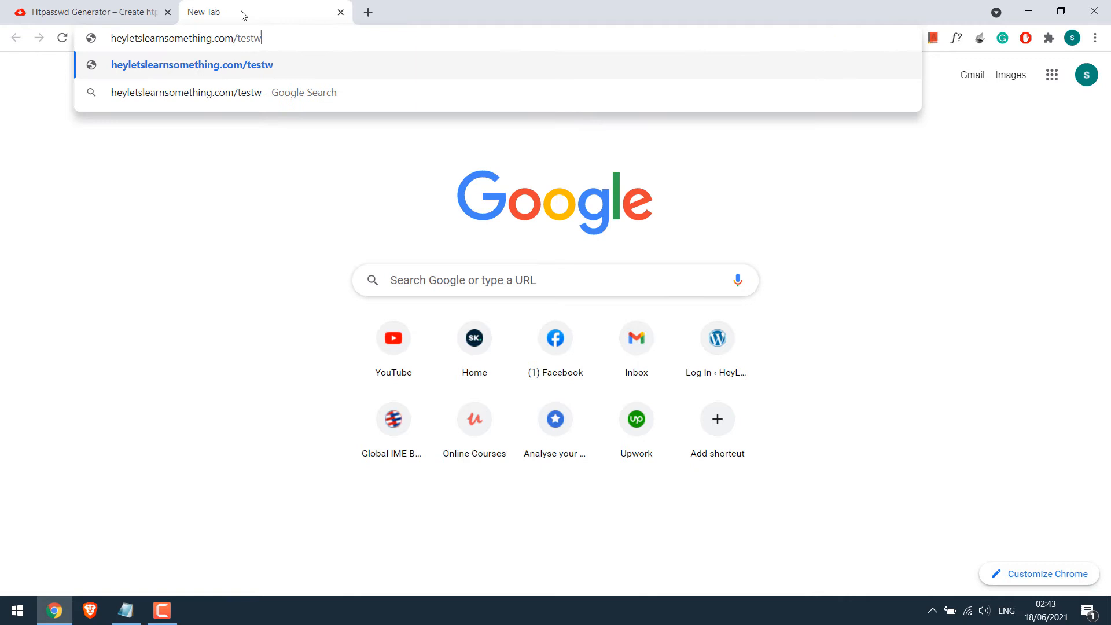
{"action": "key", "text": "BackSpace"}
{"action": "type", "text": "/test"}
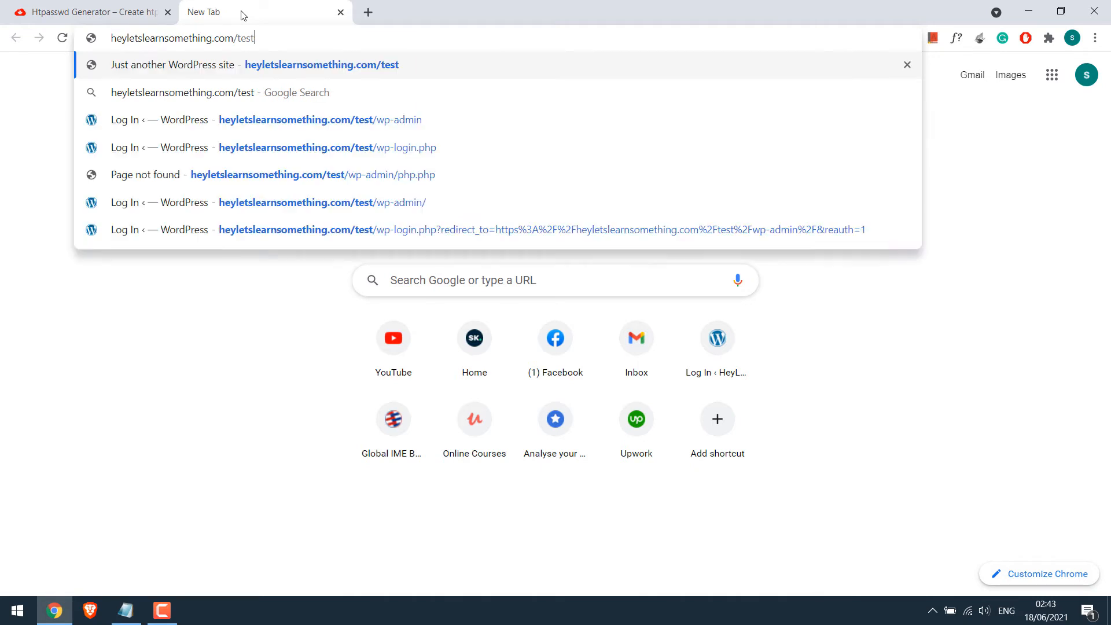
{"action": "type", "text": "wp-admin"}
{"action": "key", "text": "Return"}
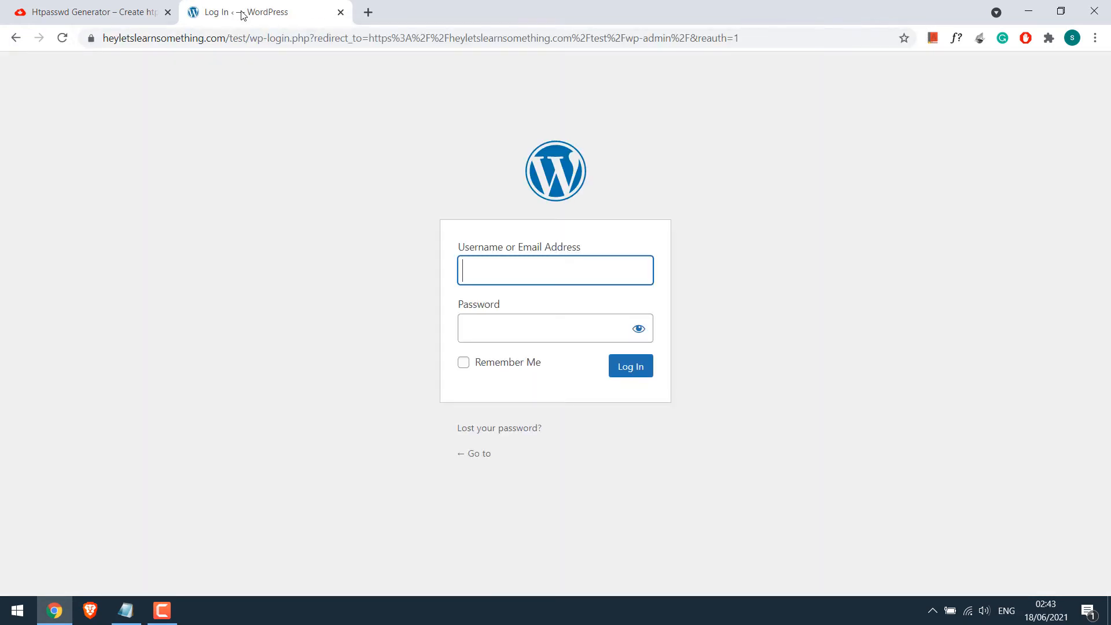
{"action": "type", "text": "demo"}
{"action": "key", "text": "Tab"}
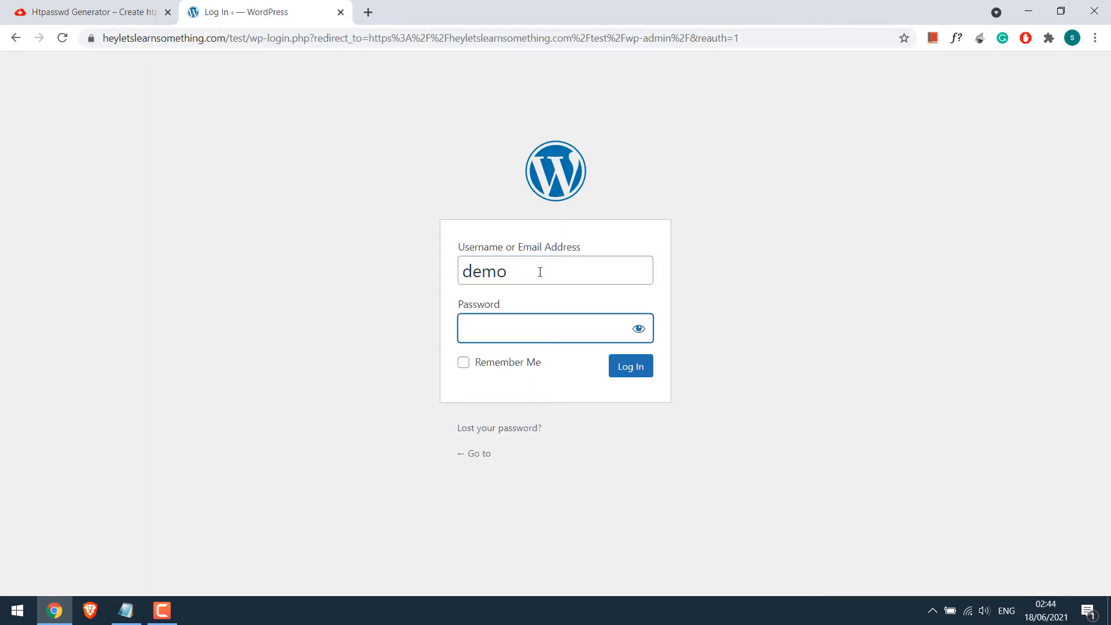
{"action": "type", "text": "••••••••••••••"}
{"action": "key", "text": "Return"}
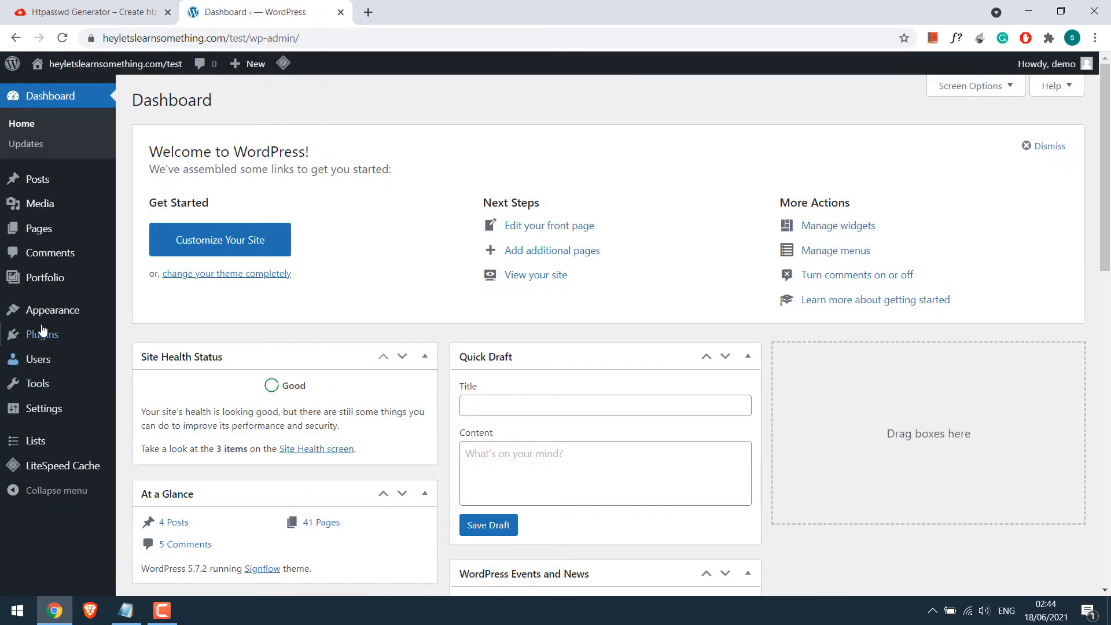
Step: Search Add New plugins for 'file manager', then install and activate File Manager
{"action": "mouse_move", "coordinate": [42, 334]}
{"action": "left_click", "coordinate": [166, 359]}
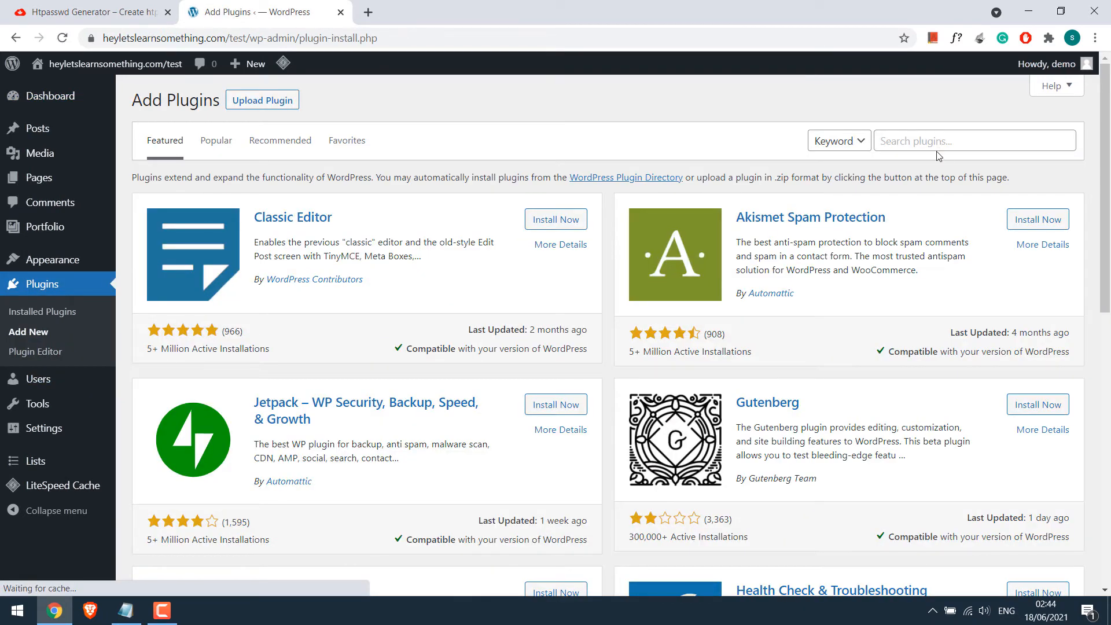
{"action": "left_click", "coordinate": [937, 150]}
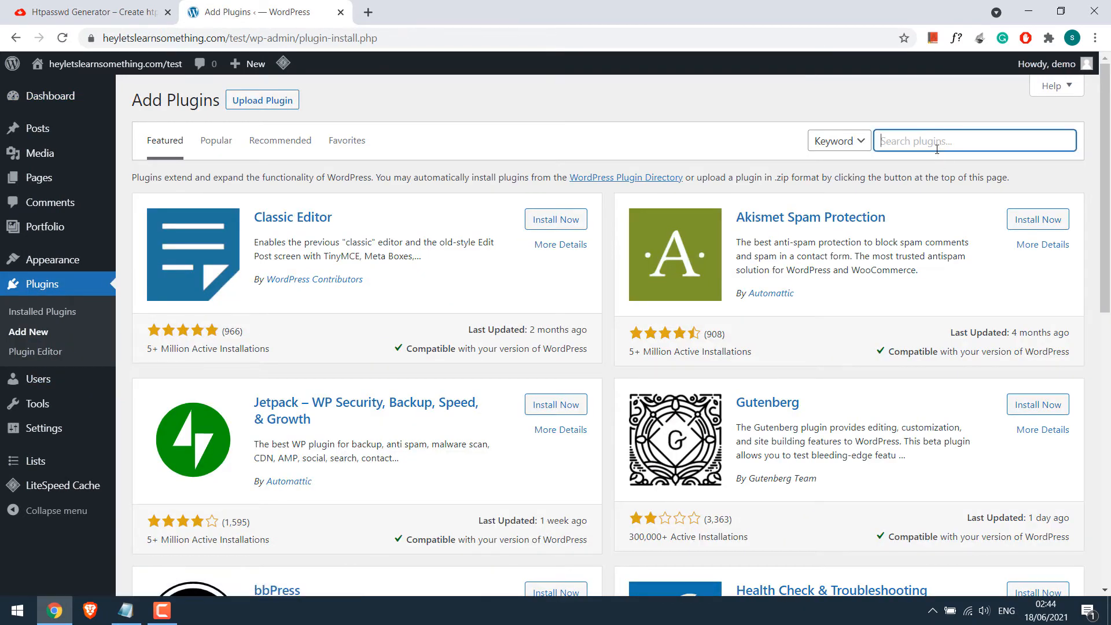
{"action": "type", "text": "file manager"}
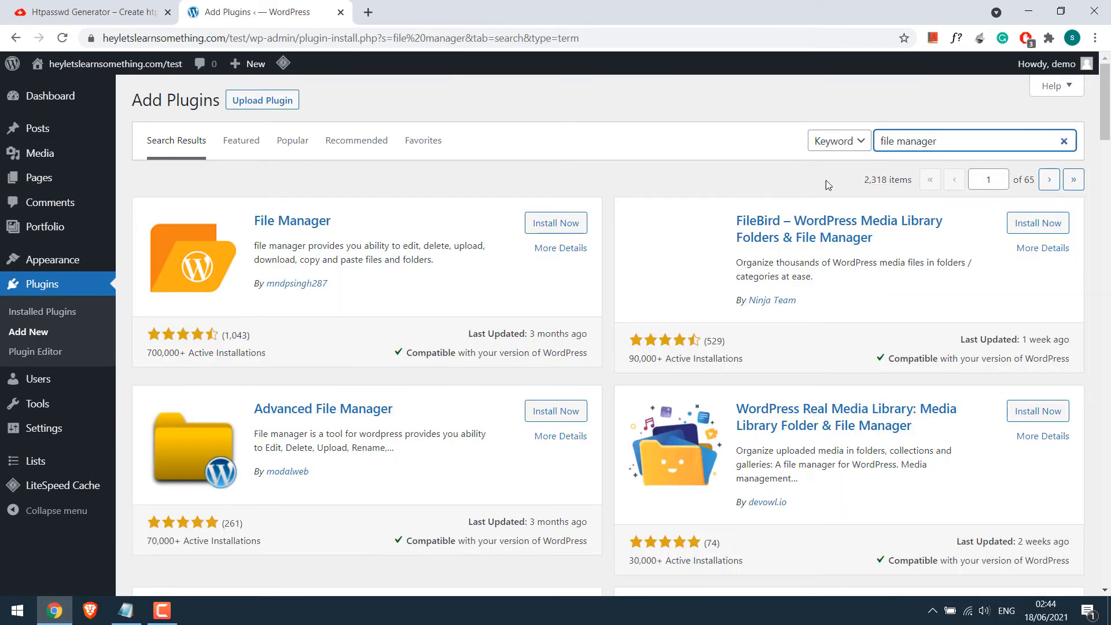
{"action": "left_click", "coordinate": [557, 223]}
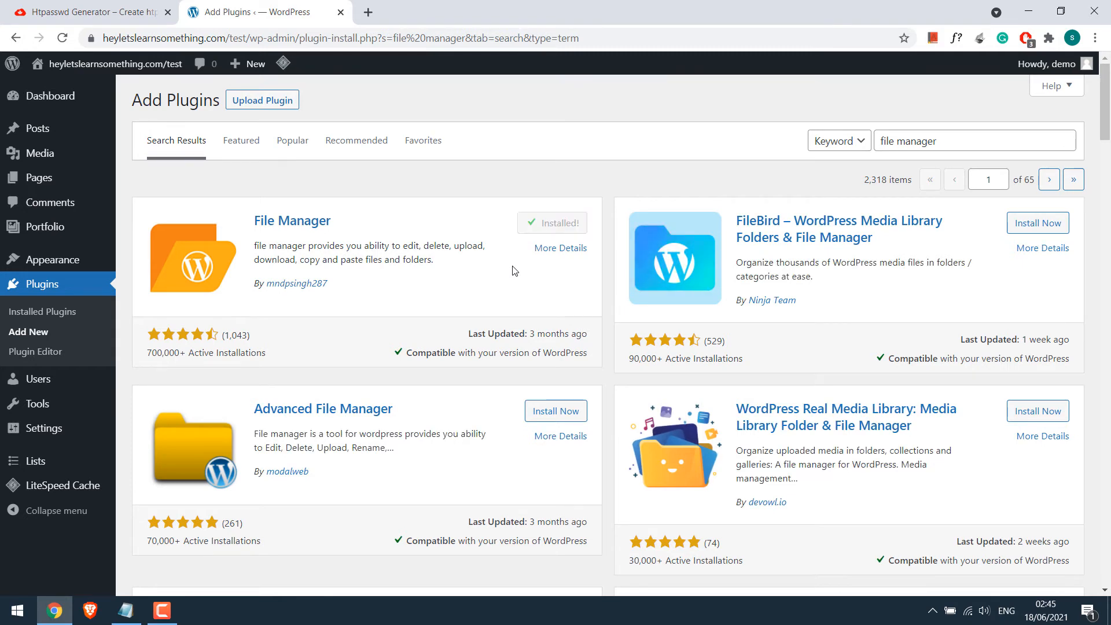
{"action": "left_click", "coordinate": [563, 228]}
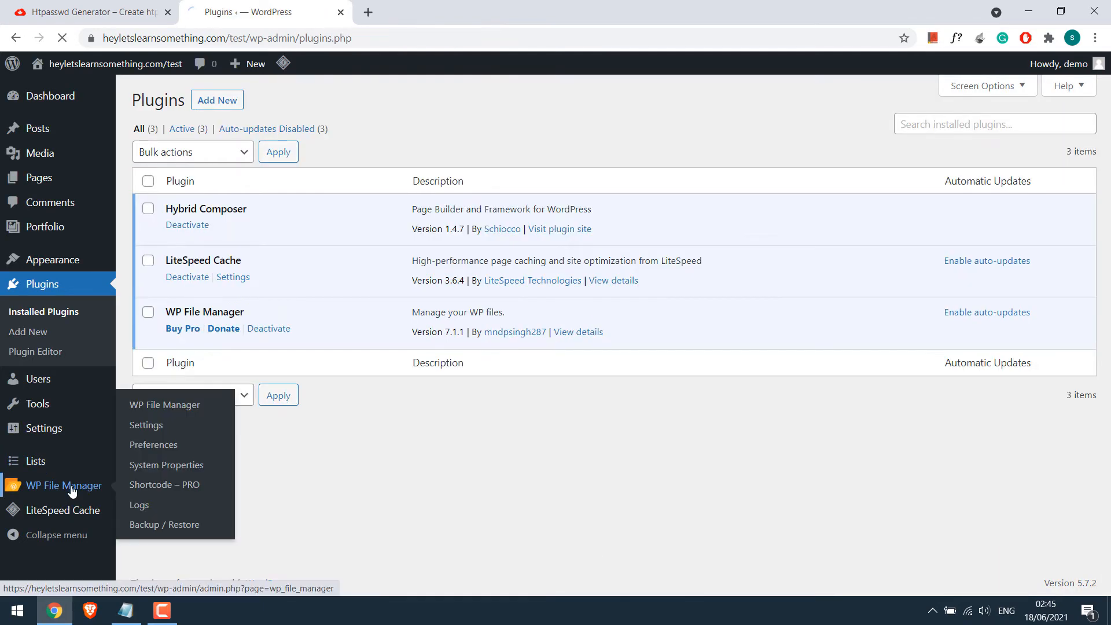
Step: In WP File Manager, open wp-admin and create a new text file named .htpasswd
{"action": "left_click", "coordinate": [72, 491]}
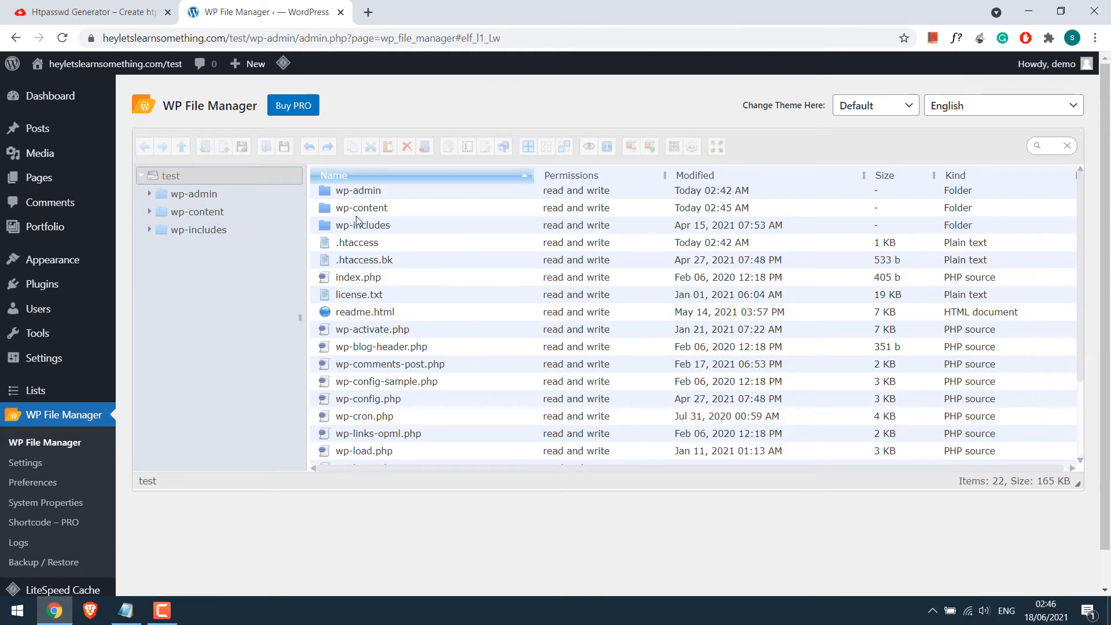
{"action": "left_click", "coordinate": [350, 197]}
{"action": "double_click", "coordinate": [350, 197]}
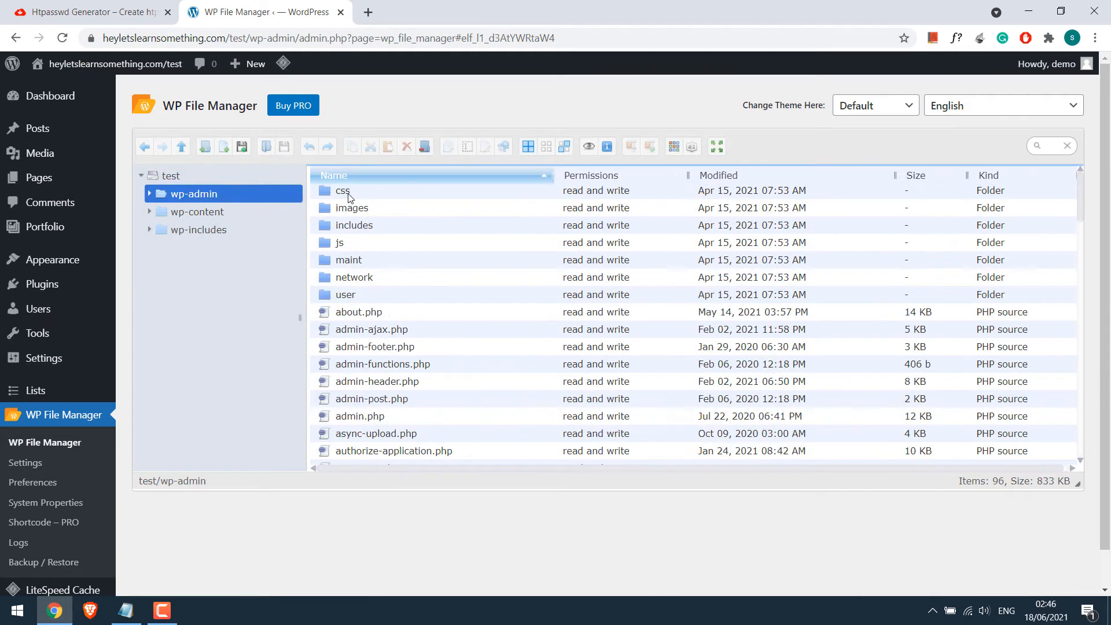
{"action": "left_click", "coordinate": [221, 149]}
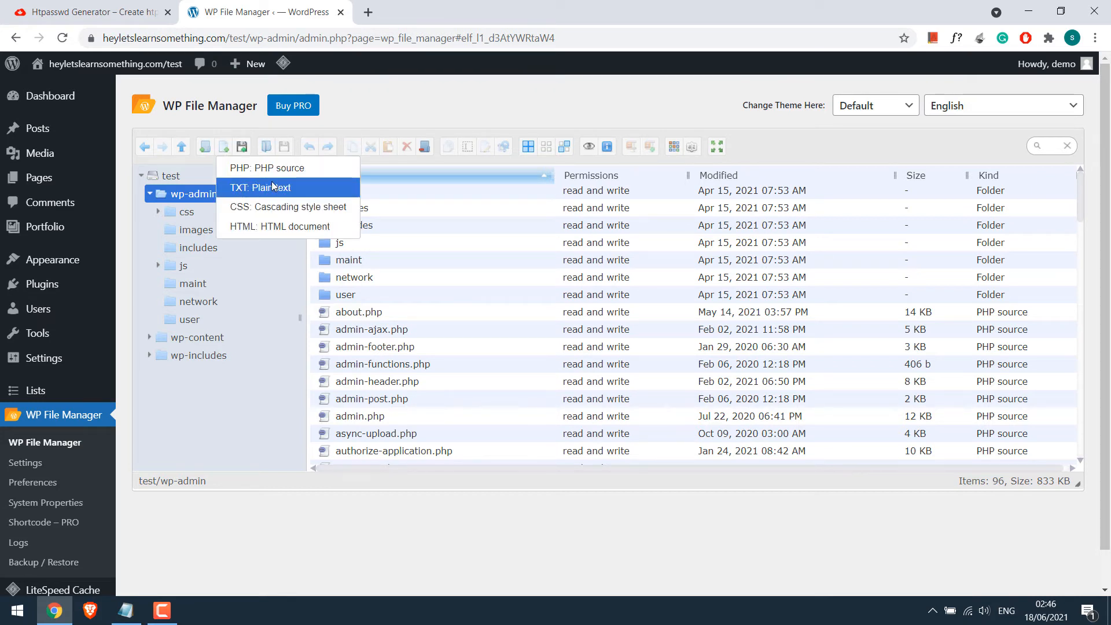
{"action": "left_click", "coordinate": [283, 195]}
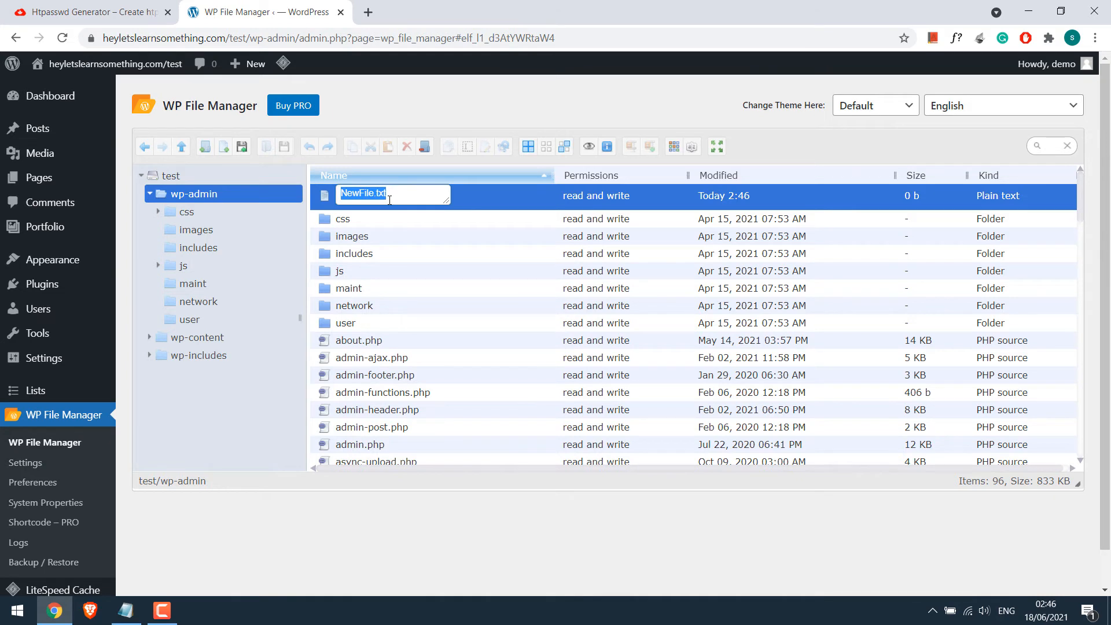
{"action": "key", "text": "BackSpace"}
{"action": "key", "text": "Return"}
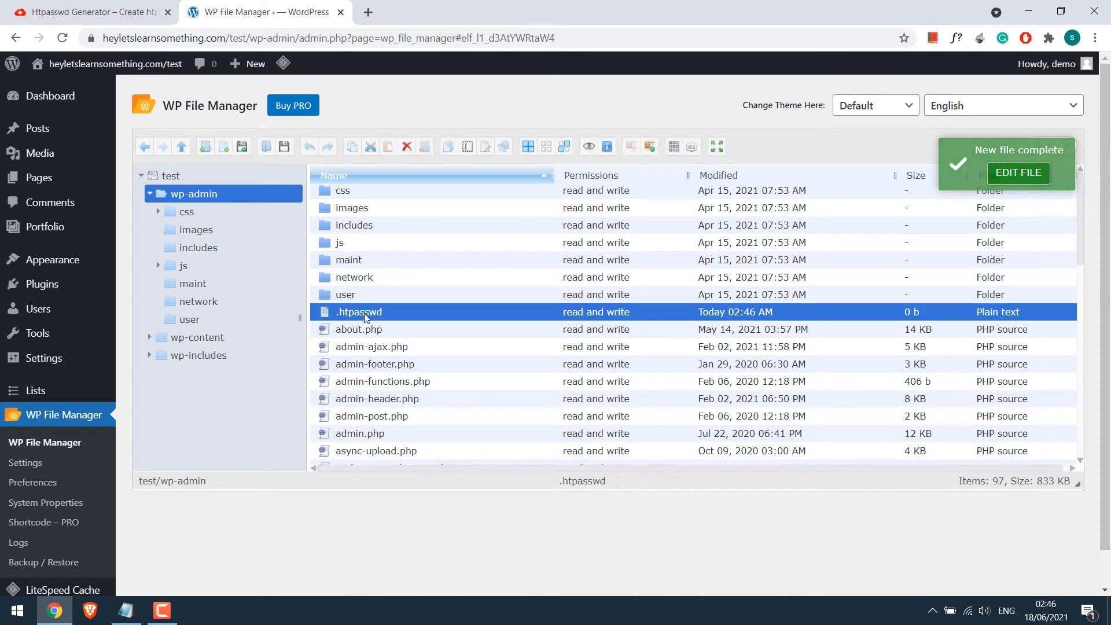
Step: Generate a new Apache MD5 htpasswd line in the generator and copy it
{"action": "left_click", "coordinate": [81, 6]}
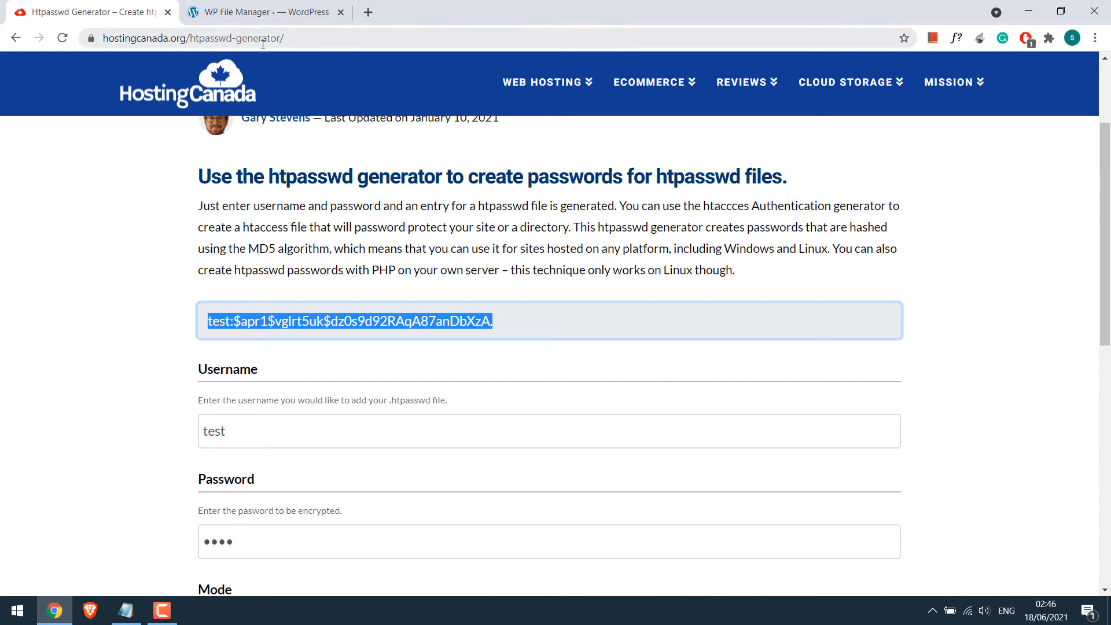
{"action": "scroll", "coordinate": [348, 393], "scroll_direction": "down", "scroll_amount": 3}
{"action": "left_click", "coordinate": [266, 286]}
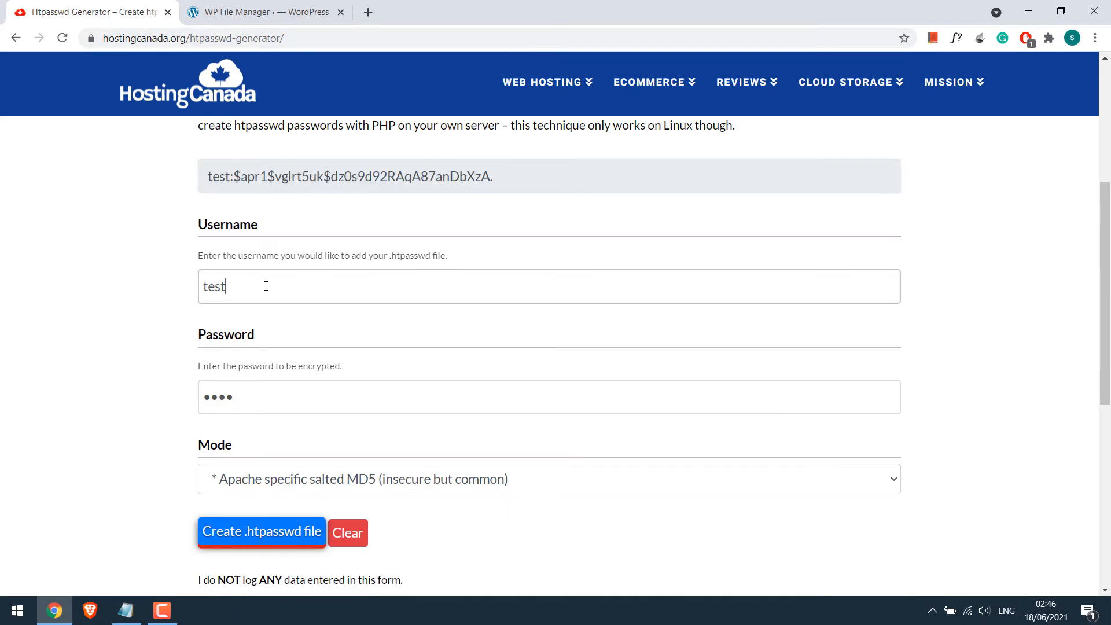
{"action": "left_click", "coordinate": [240, 536]}
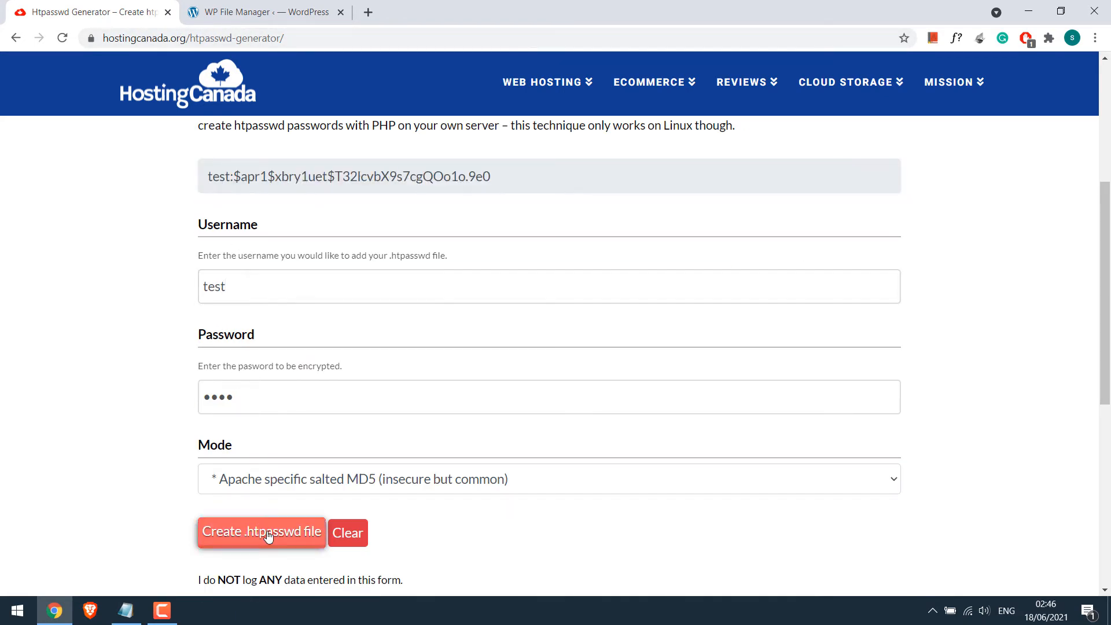
{"action": "left_click_drag", "start_coordinate": [537, 180], "coordinate": [233, 188]}
{"action": "right_click", "coordinate": [248, 183]}
{"action": "left_click", "coordinate": [270, 199]}
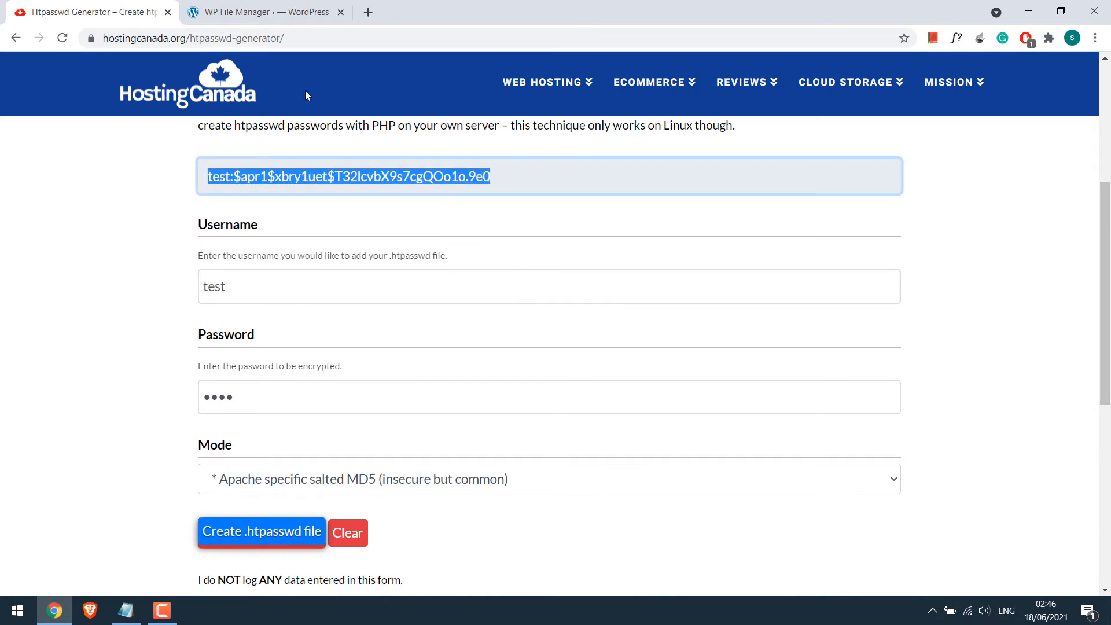
{"action": "left_click", "coordinate": [263, 13]}
{"action": "right_click", "coordinate": [355, 311]}
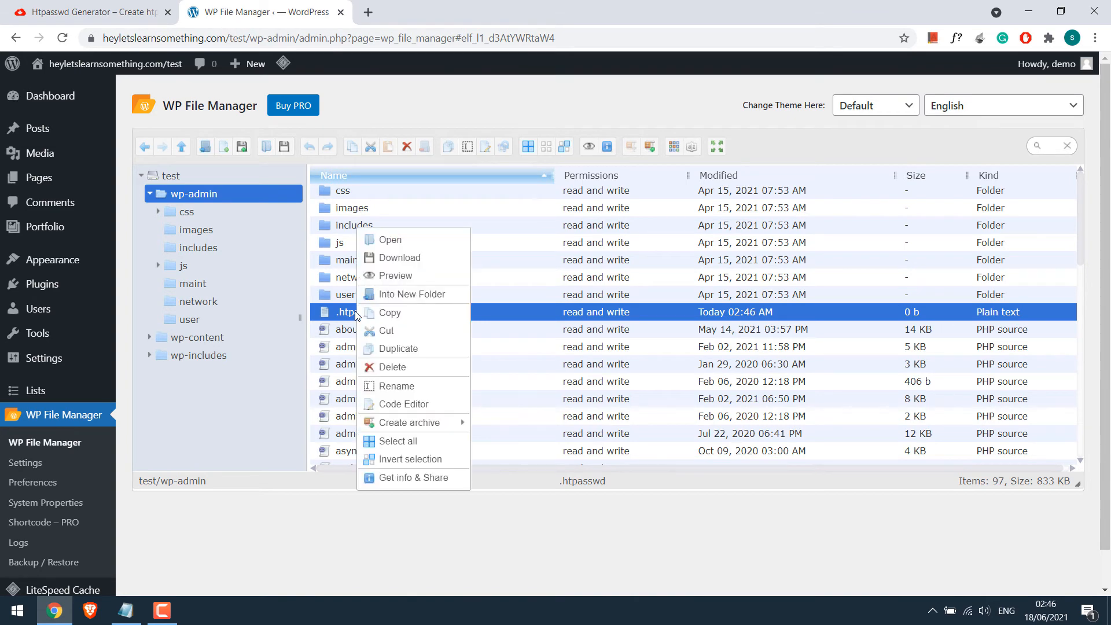
Step: Paste the copied hash line into .htpasswd in the Code Editor and save it
{"action": "left_click", "coordinate": [405, 401]}
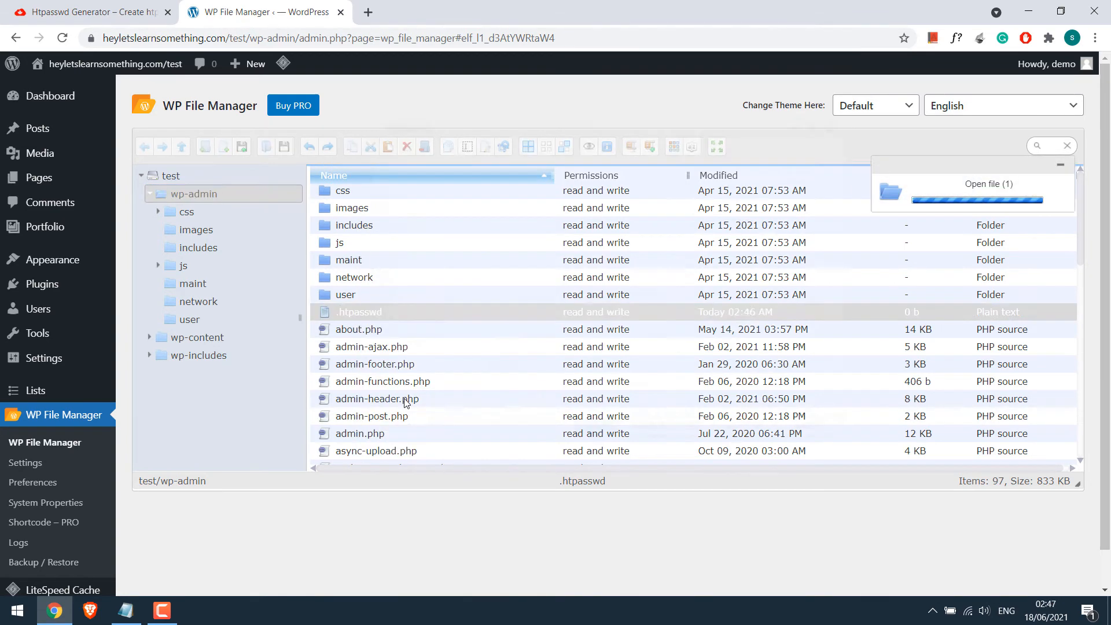
{"action": "right_click", "coordinate": [420, 158]}
{"action": "left_click", "coordinate": [456, 268]}
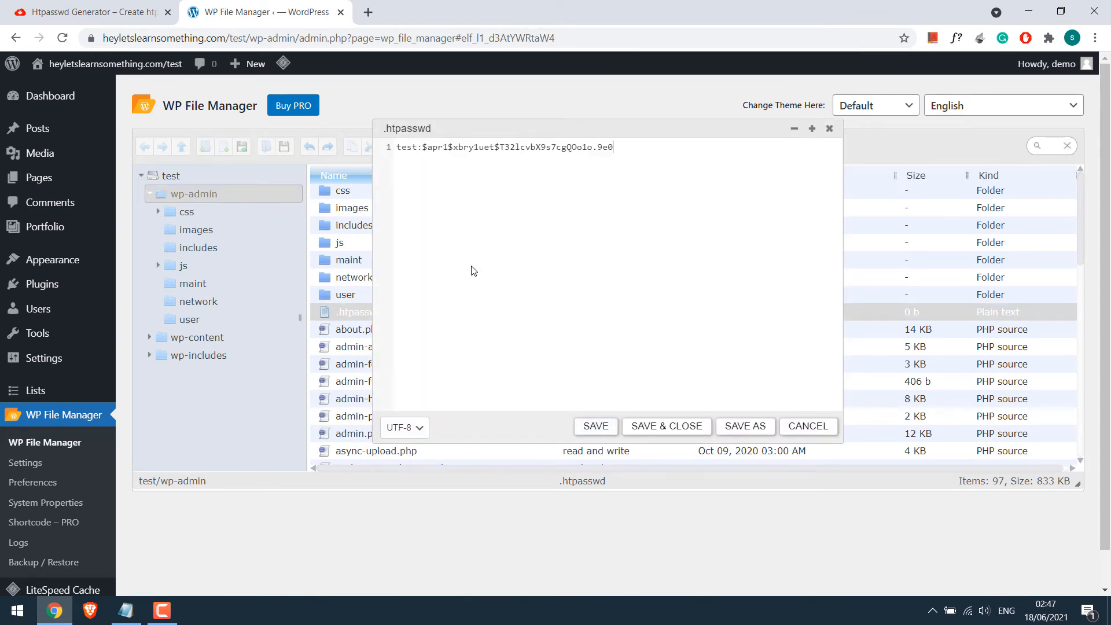
{"action": "left_click", "coordinate": [605, 421]}
{"action": "left_click", "coordinate": [830, 129]}
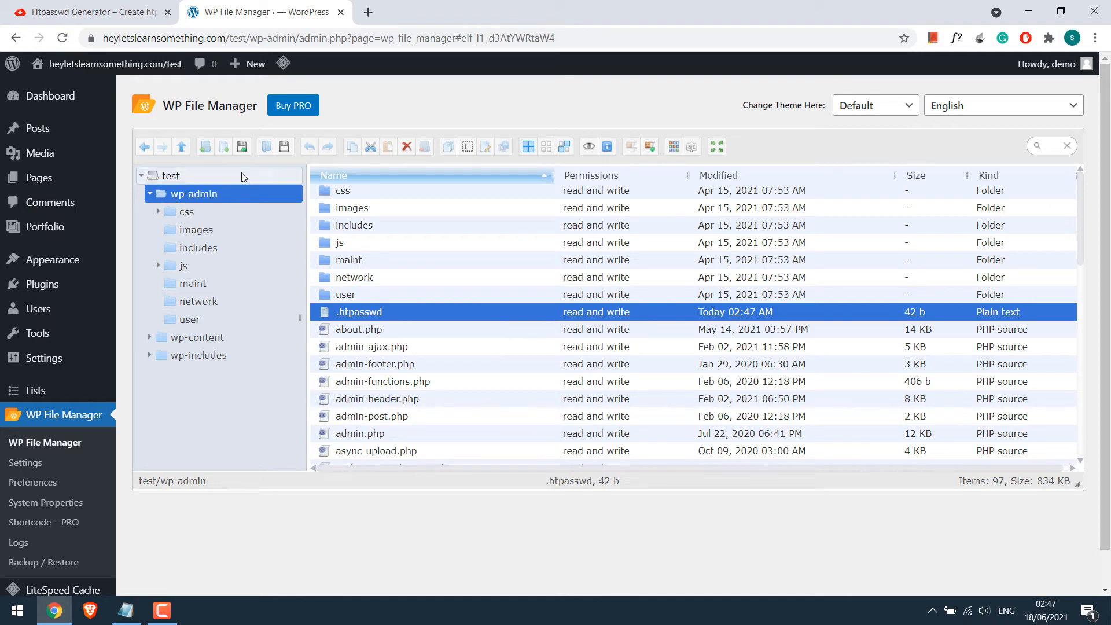
Step: Create a new PHP source file named php.php in wp-admin
{"action": "left_click", "coordinate": [224, 151]}
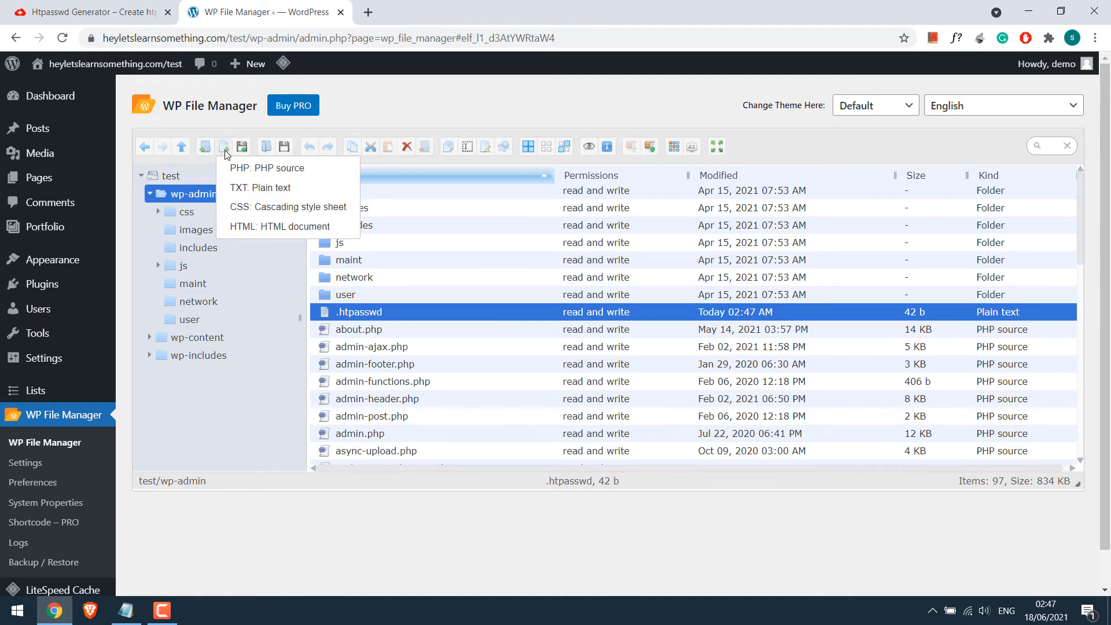
{"action": "left_click", "coordinate": [289, 168]}
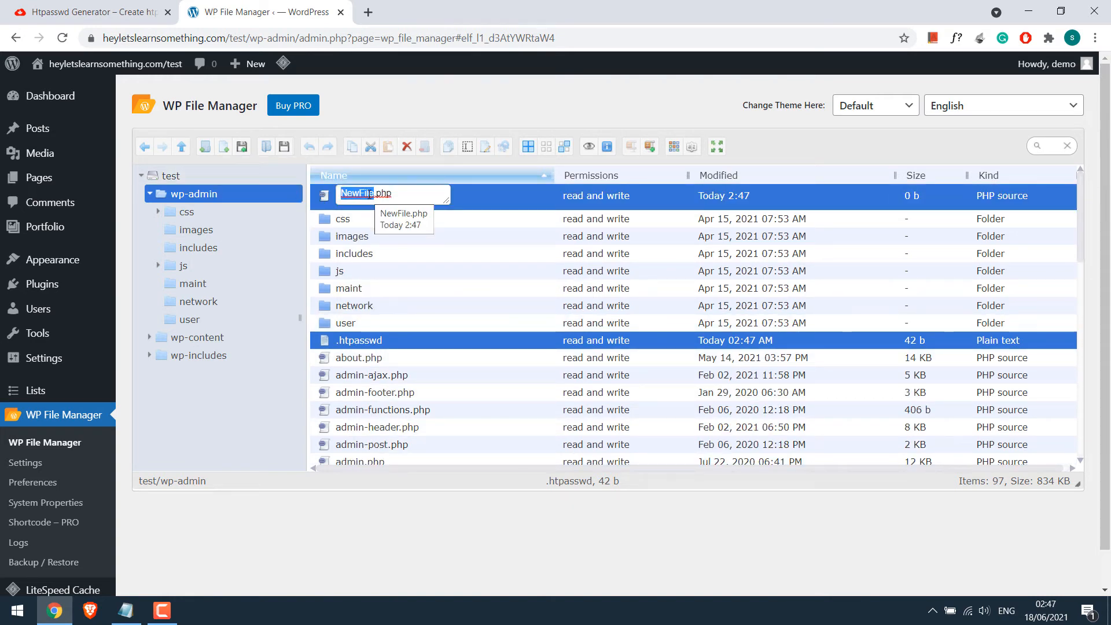
{"action": "type", "text": "php"}
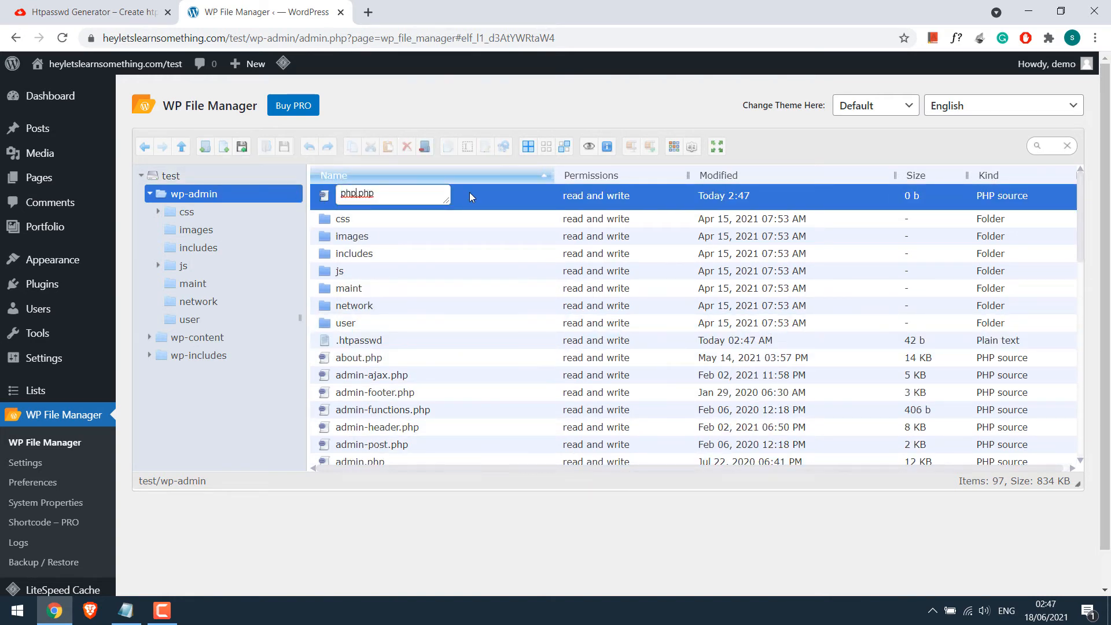
{"action": "key", "text": "Return"}
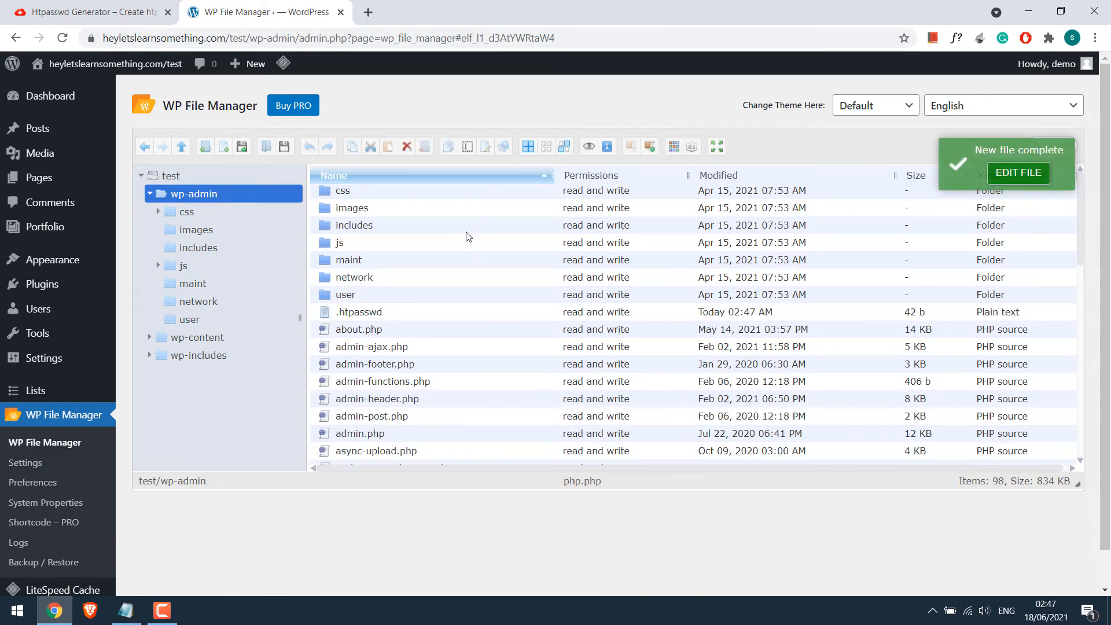
{"action": "left_click_drag", "start_coordinate": [1080, 203], "coordinate": [1097, 470]}
{"action": "right_click", "coordinate": [349, 311]}
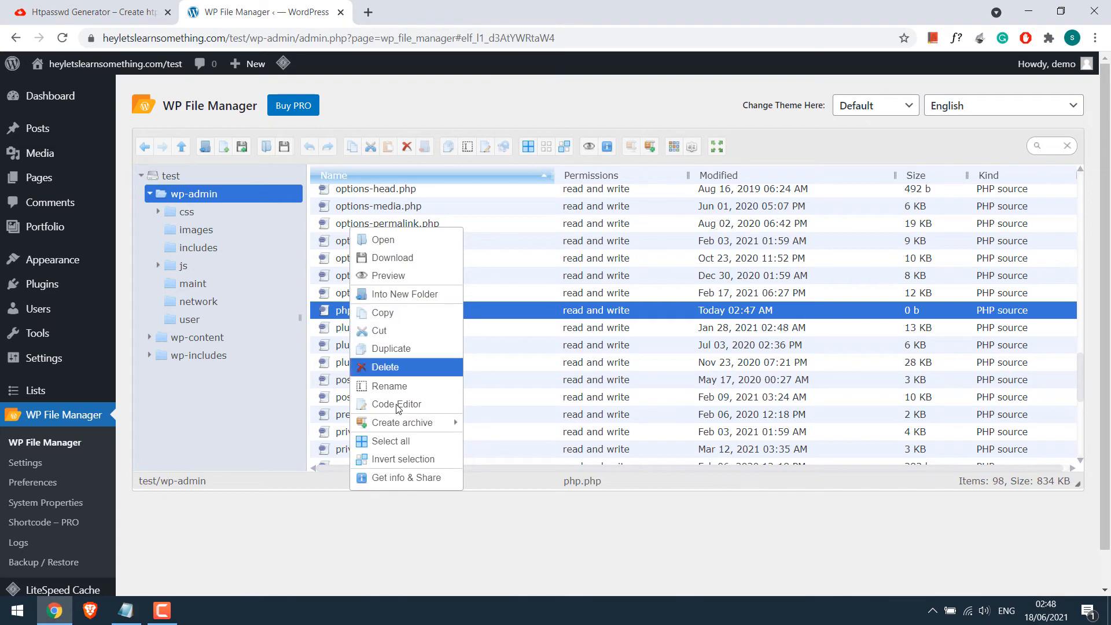
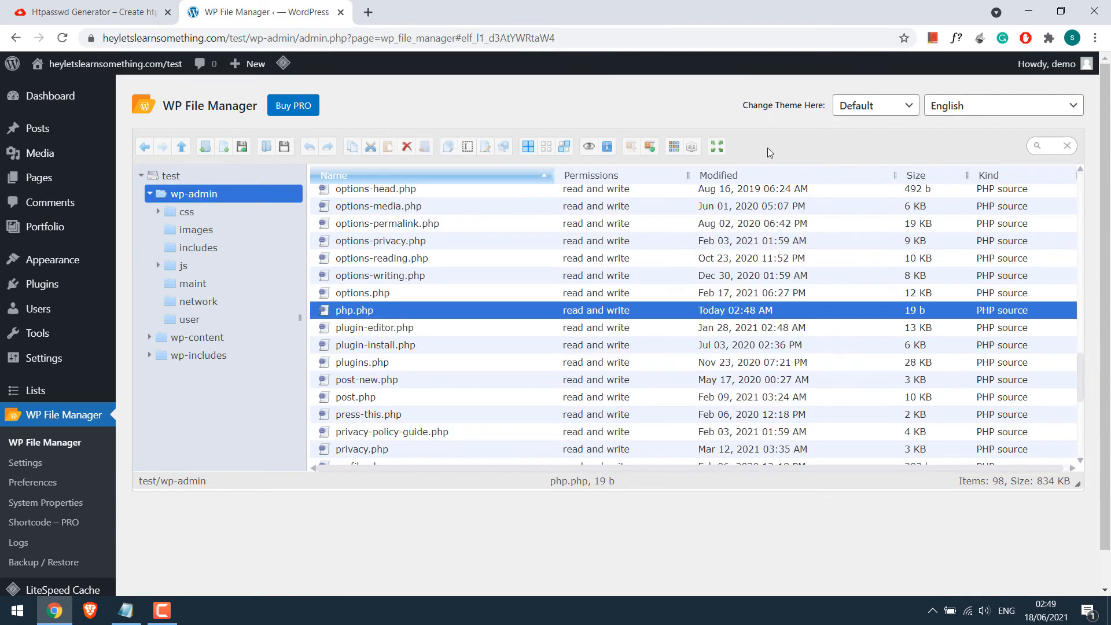
Step: Load heyletslearnsomething.com/test/wp-admin/php.php in a new tab and select the Loaded Configuration File path
{"action": "left_click", "coordinate": [369, 12]}
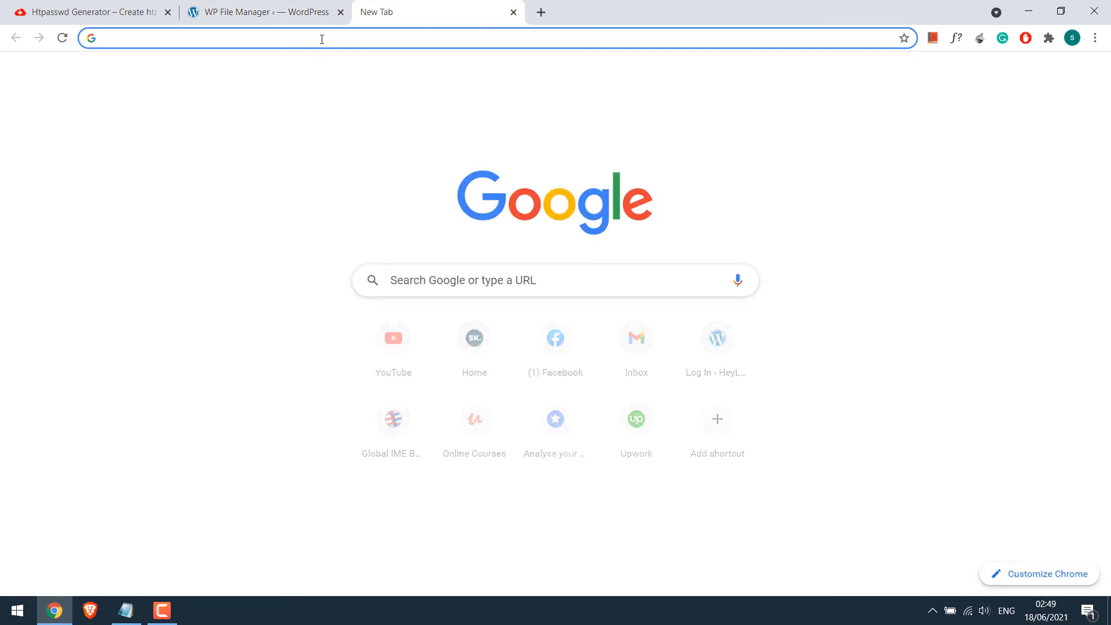
{"action": "type", "text": "heyletslearnsomething.com/te"}
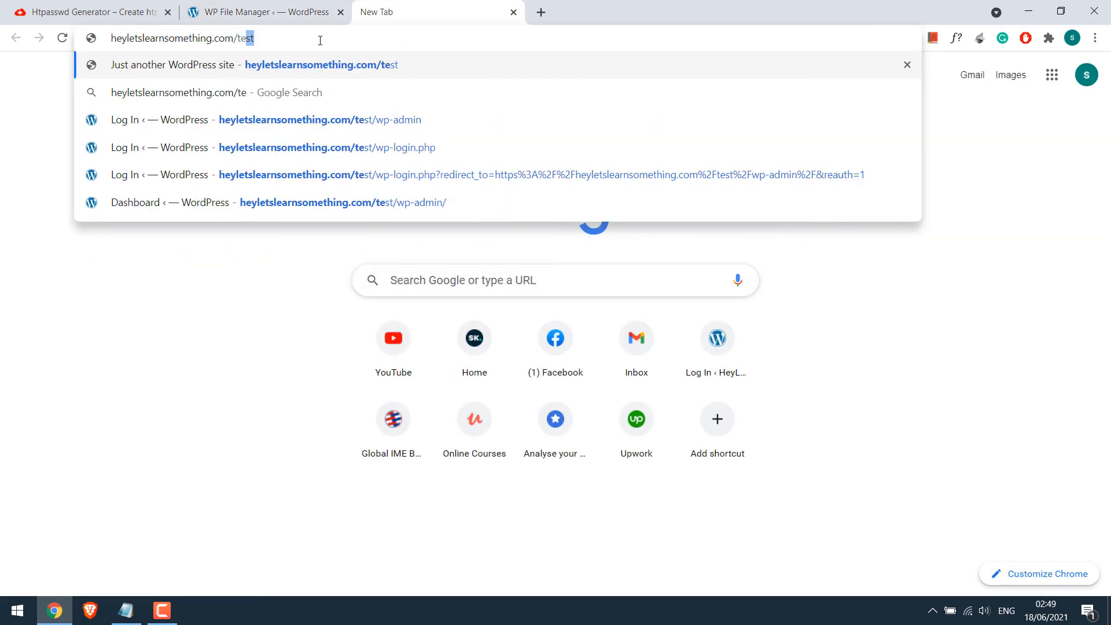
{"action": "type", "text": "st/wp-admin/"}
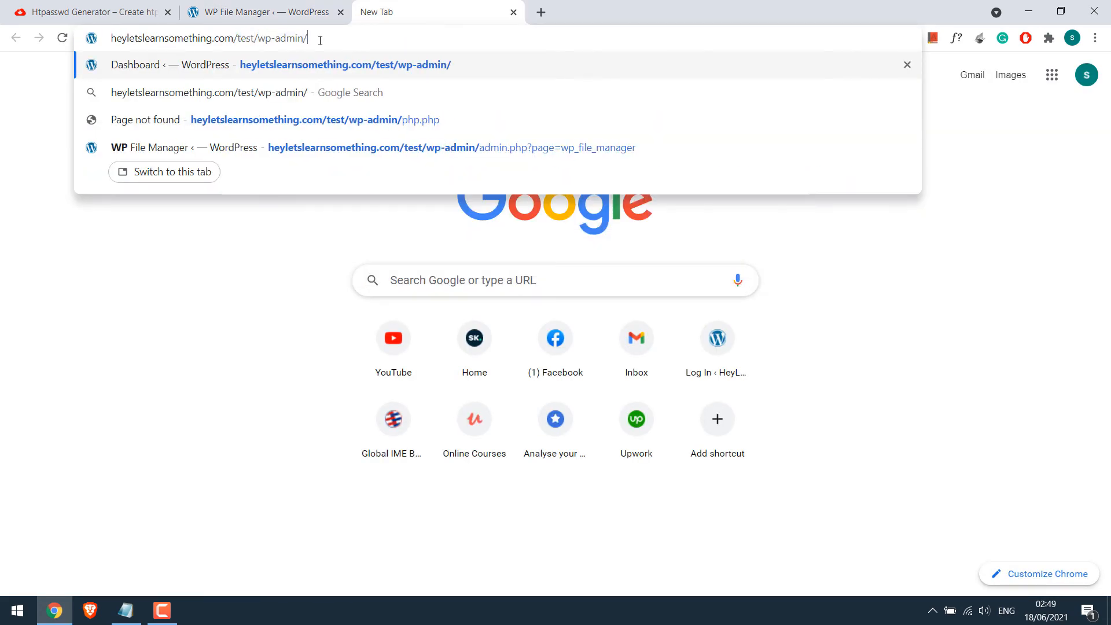
{"action": "type", "text": "php.php"}
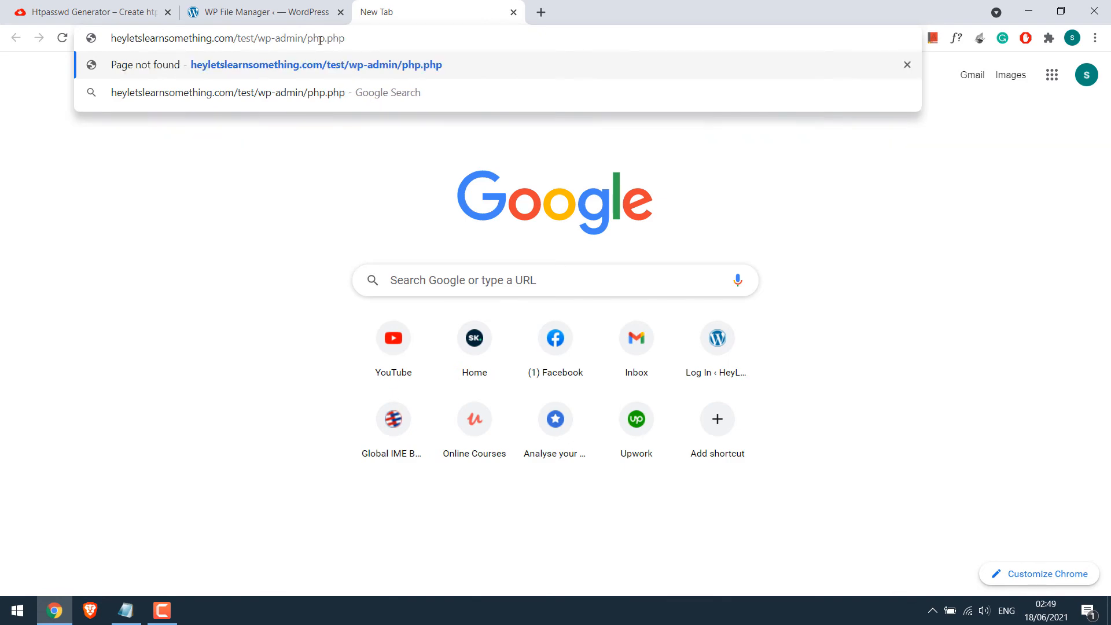
{"action": "key", "text": "Return"}
{"action": "scroll", "coordinate": [144, 309], "scroll_direction": "down", "scroll_amount": 5}
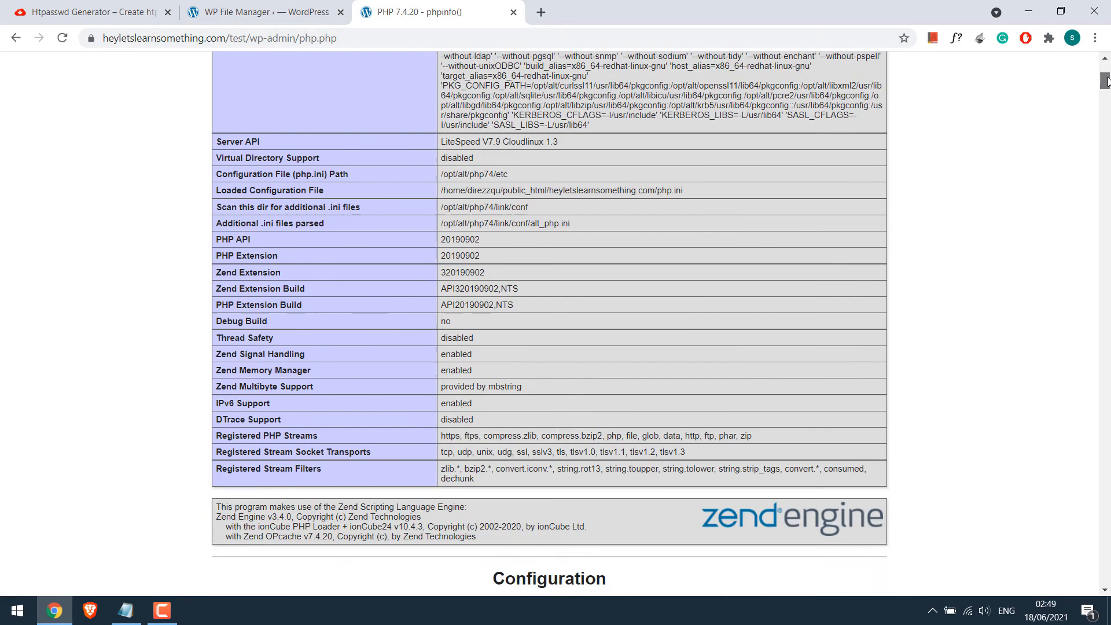
{"action": "scroll", "coordinate": [144, 309], "scroll_direction": "up", "scroll_amount": 3}
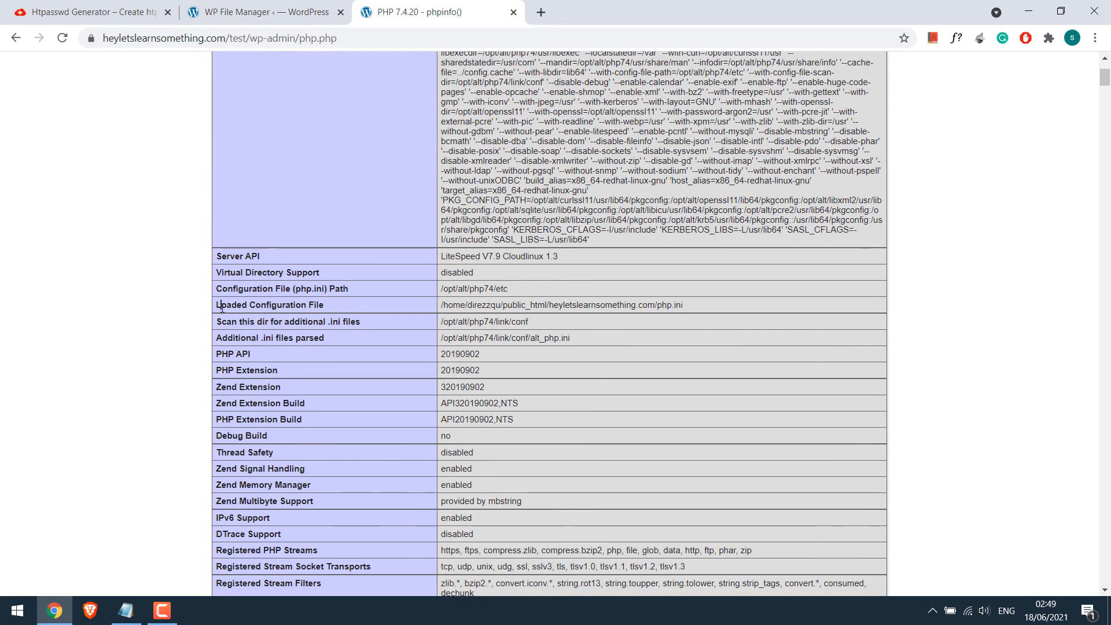
{"action": "left_click_drag", "start_coordinate": [222, 309], "coordinate": [691, 305]}
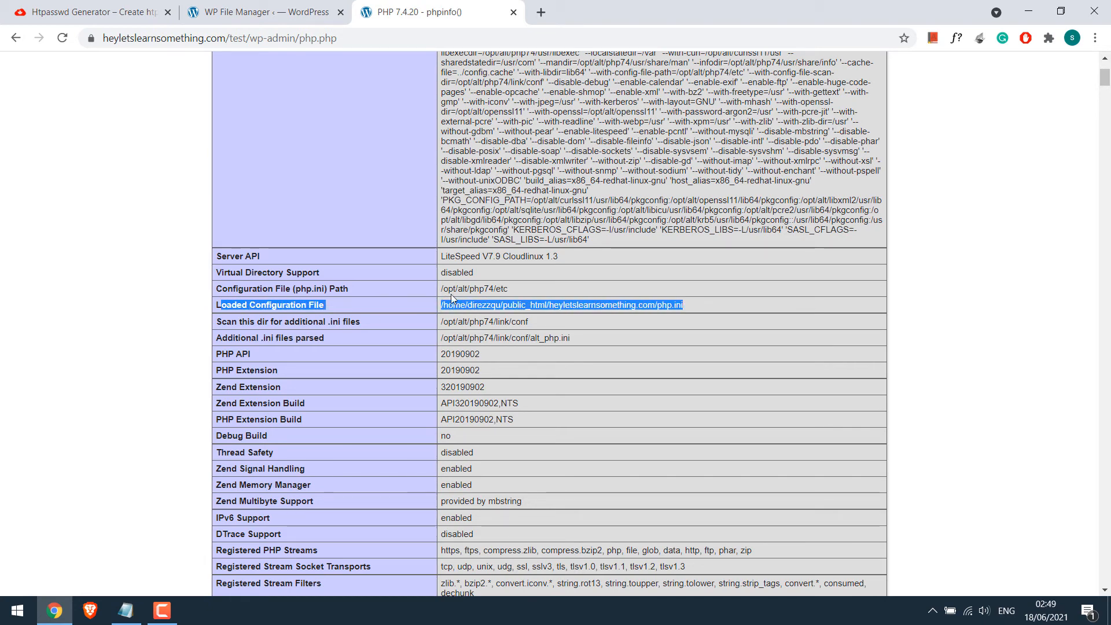
{"action": "left_click", "coordinate": [266, 11]}
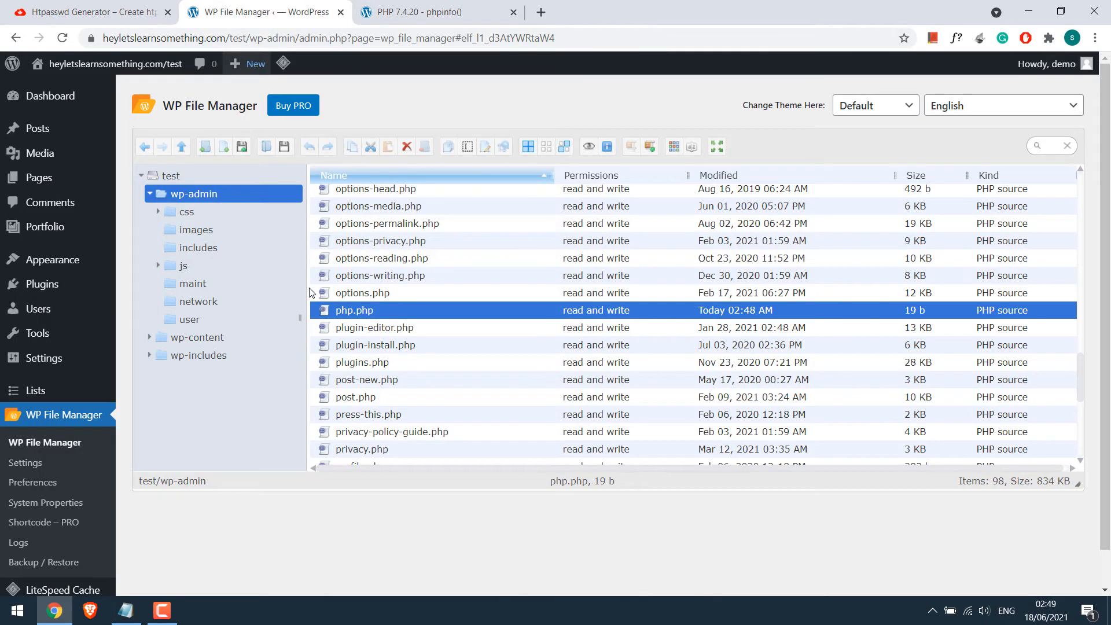
Step: Open the test folder's .htaccess in the Code Editor and bring the Codes notes forward in Notepad
{"action": "left_click", "coordinate": [185, 178]}
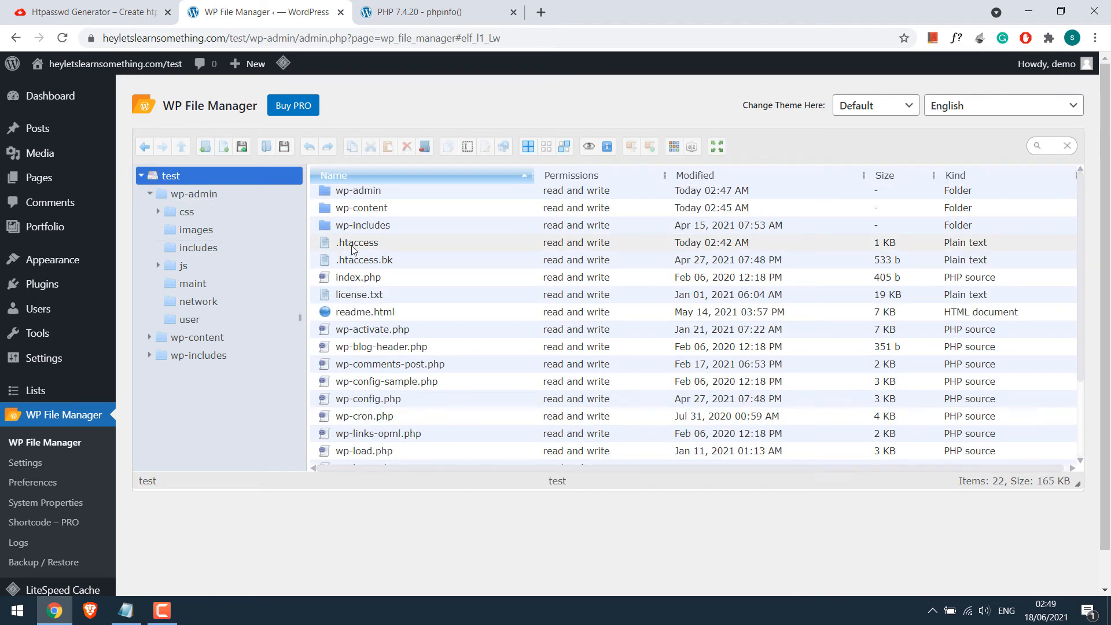
{"action": "right_click", "coordinate": [349, 249]}
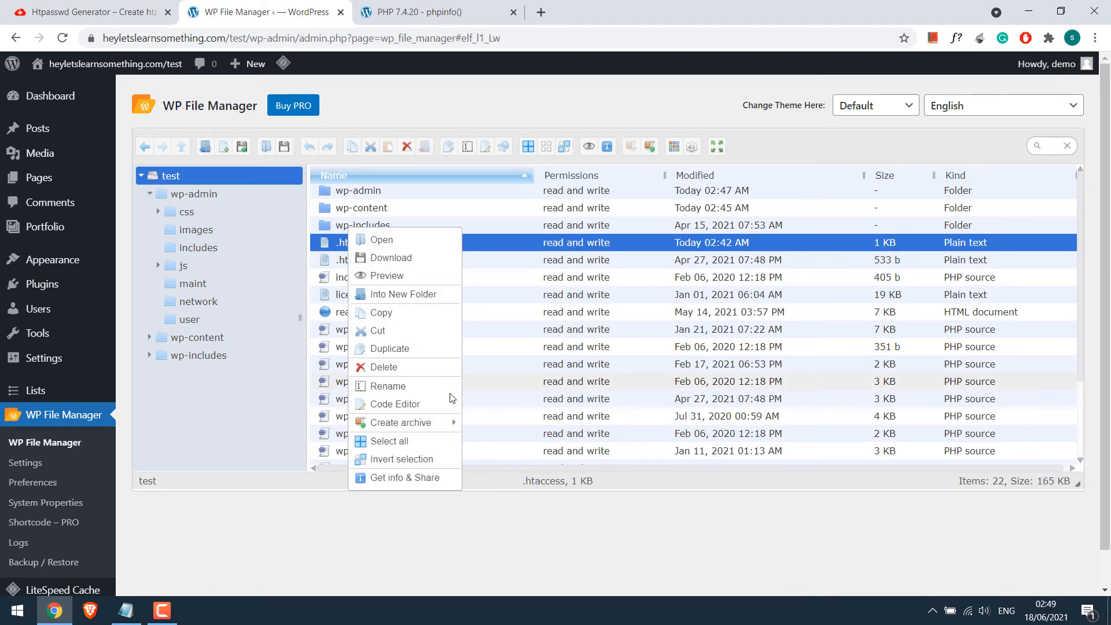
{"action": "left_click", "coordinate": [425, 408]}
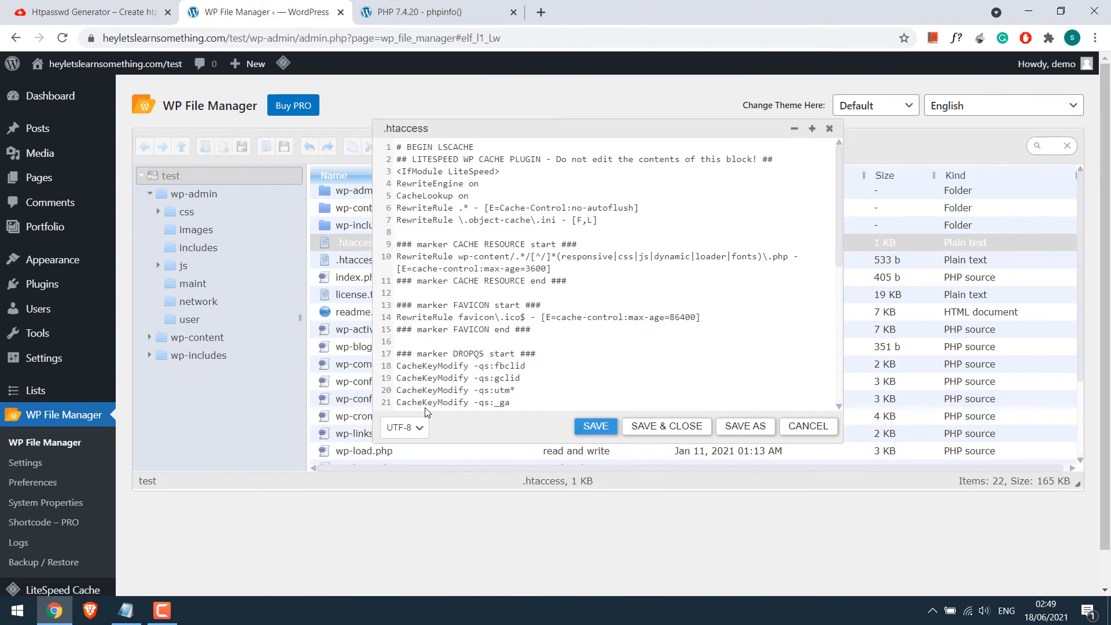
{"action": "left_click", "coordinate": [126, 611]}
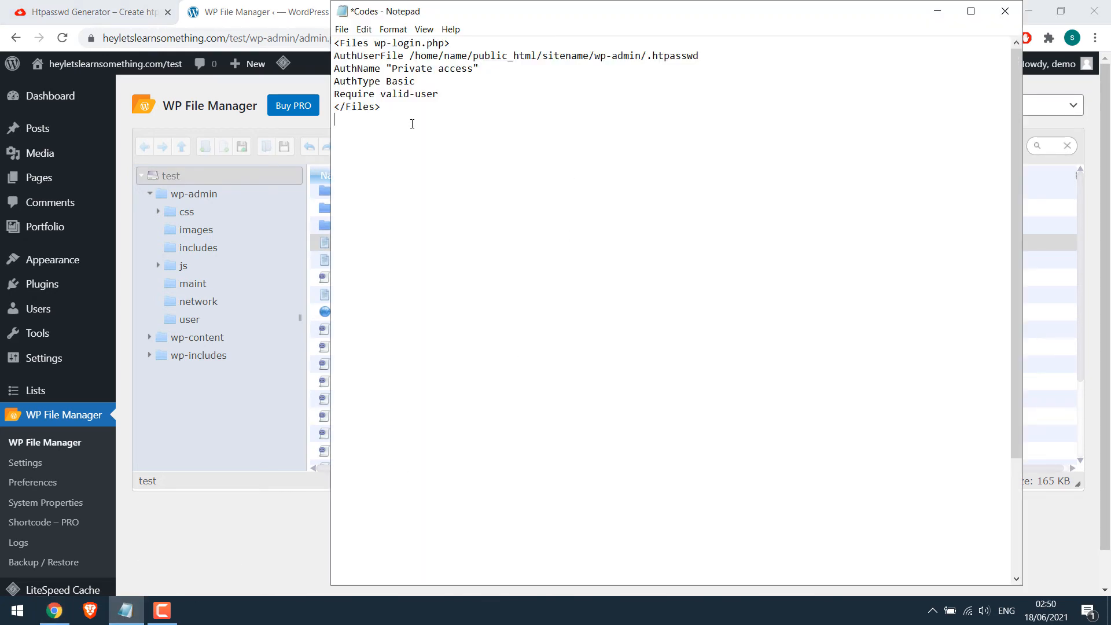
Step: Select the Loaded Configuration File path again on the phpinfo page
{"action": "left_click_drag", "start_coordinate": [412, 124], "coordinate": [335, 47]}
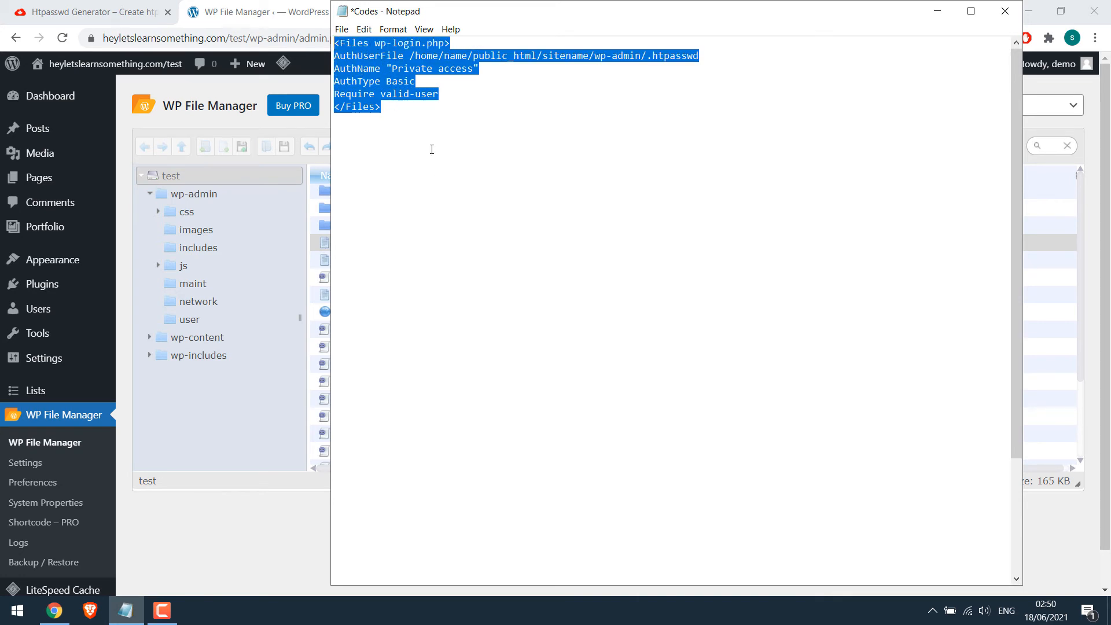
{"action": "left_click", "coordinate": [417, 69]}
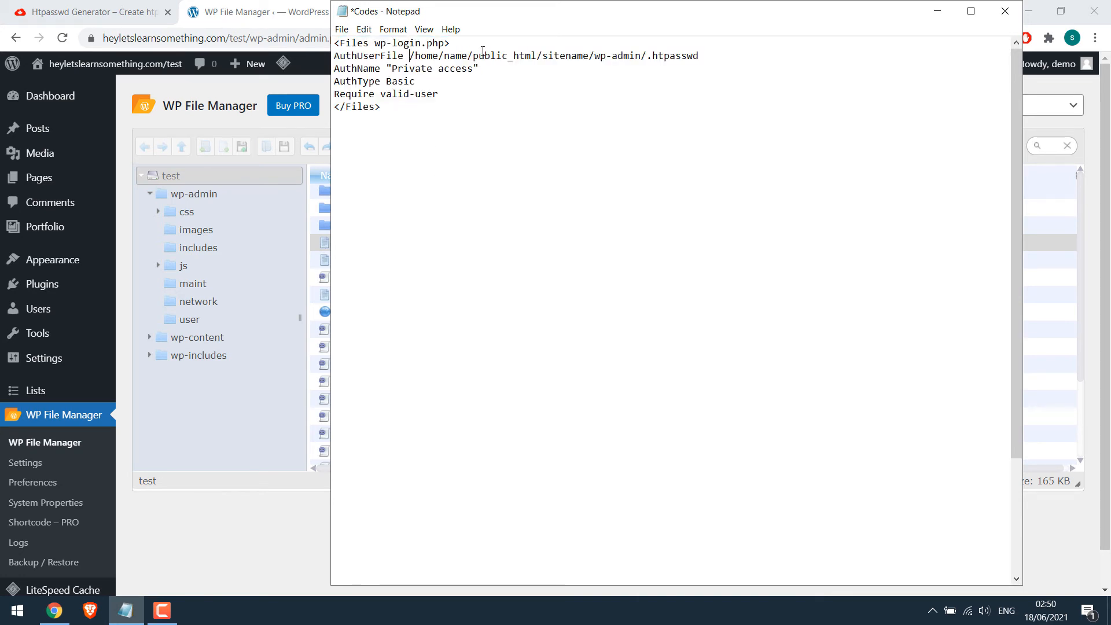
{"action": "left_click", "coordinate": [763, 42], "text": "shift"}
{"action": "left_click", "coordinate": [731, 58], "text": "shift"}
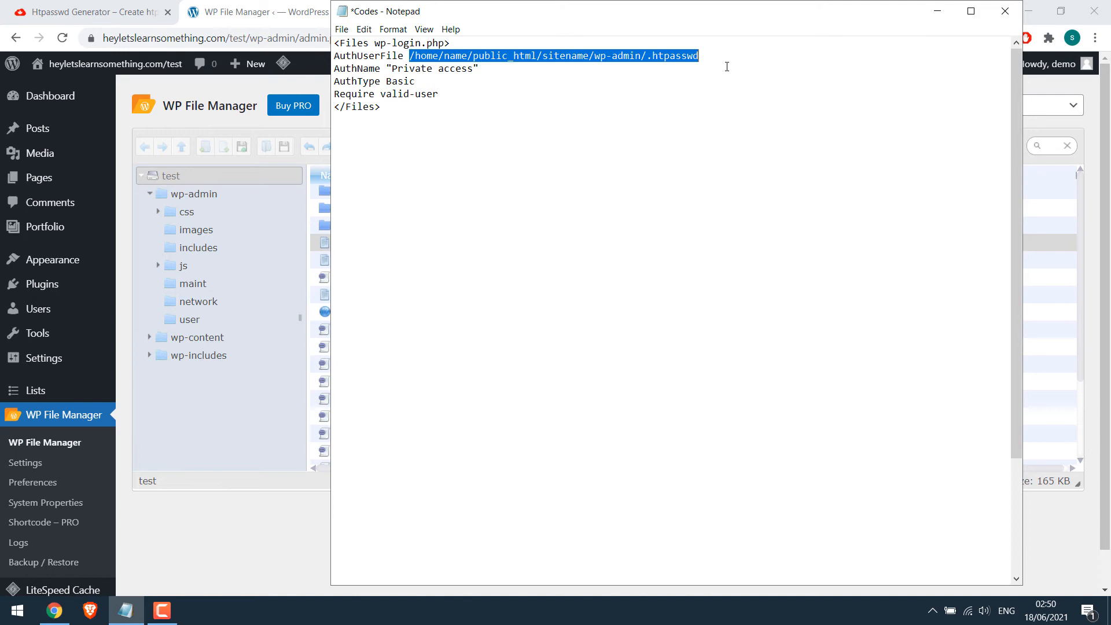
{"action": "left_click", "coordinate": [235, 4]}
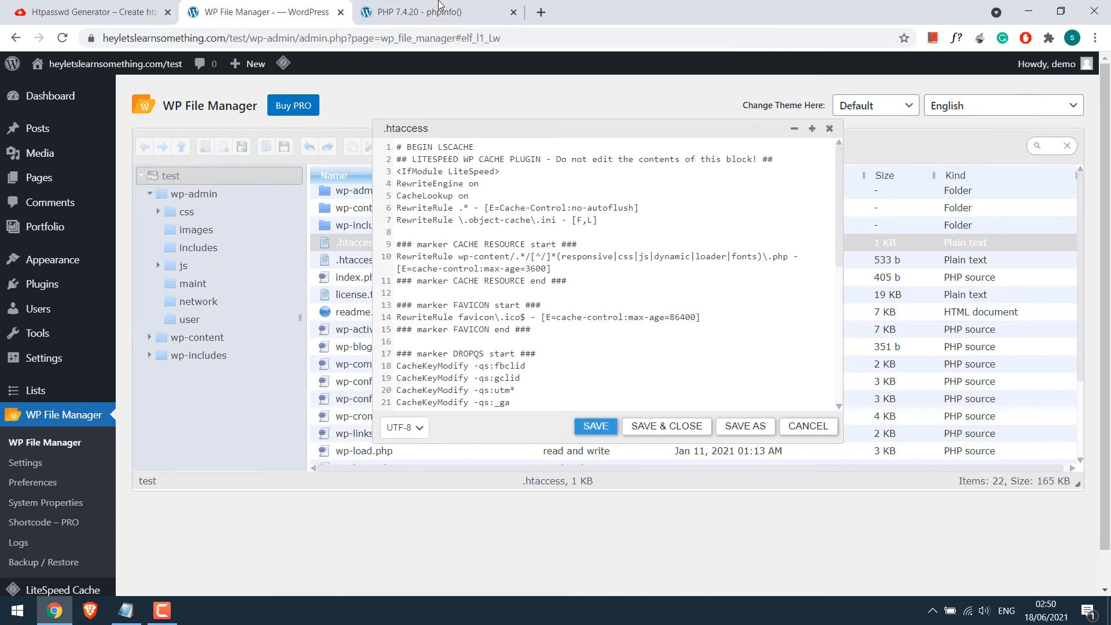
{"action": "left_click", "coordinate": [439, 5]}
{"action": "left_click", "coordinate": [467, 312]}
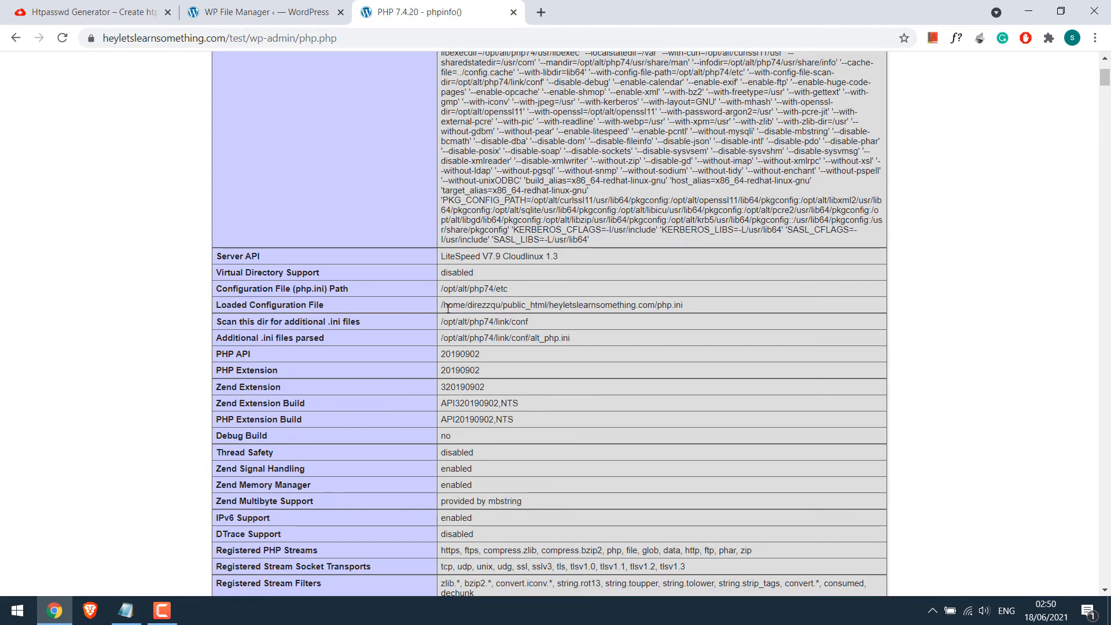
{"action": "left_click_drag", "start_coordinate": [443, 304], "coordinate": [699, 307]}
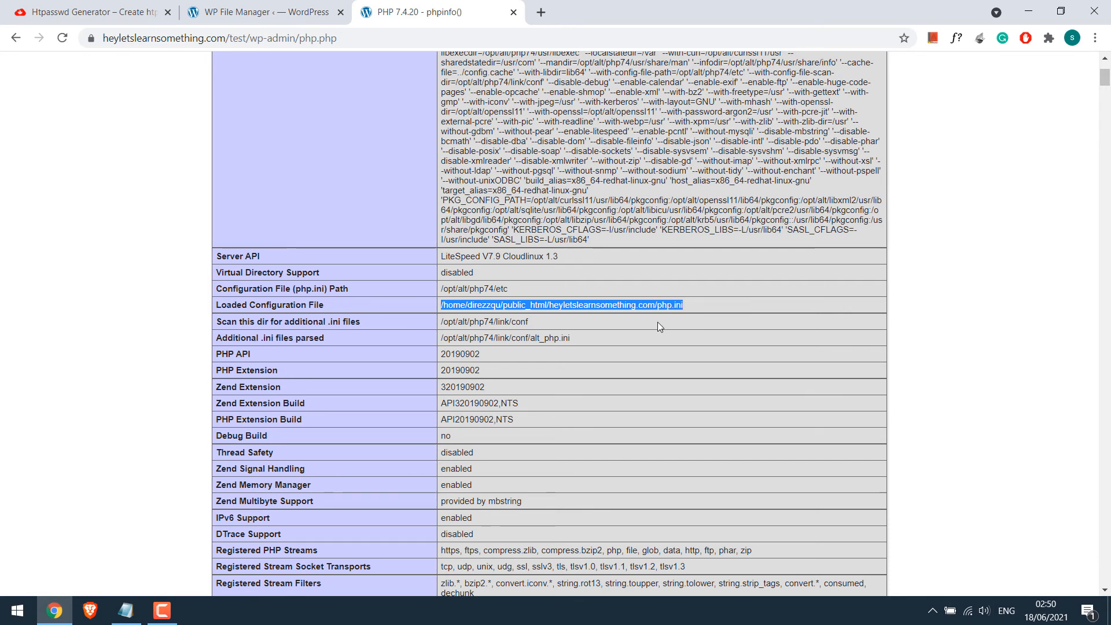
Step: In Notepad, paste the php.ini path under AuthUserFile and turn it into the test/wp-admin/.htpasswd server path
{"action": "left_click", "coordinate": [126, 611]}
{"action": "left_click", "coordinate": [492, 79]}
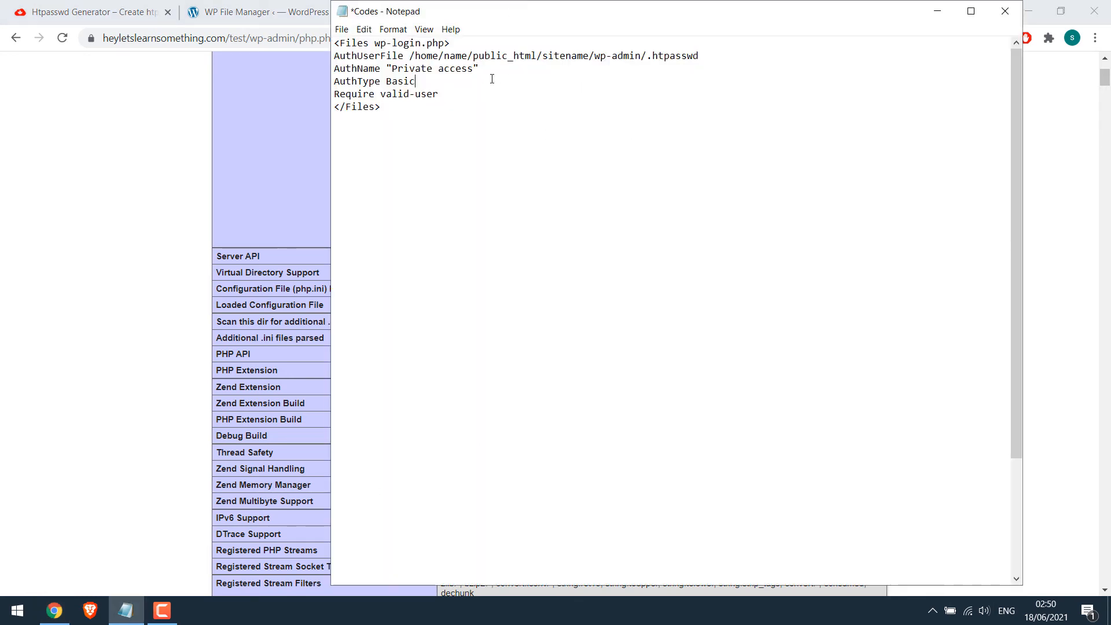
{"action": "key", "text": "Return"}
{"action": "type", "text": "/home/direzzqu/public_html/heyletslearnsomething.com/php.ini"}
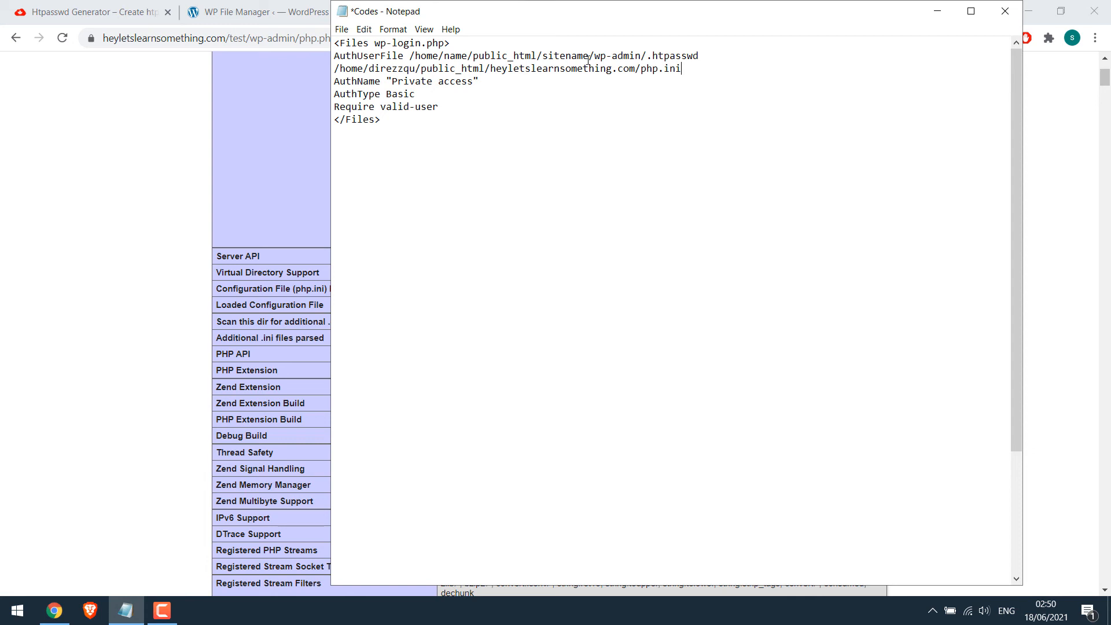
{"action": "left_click_drag", "start_coordinate": [588, 56], "coordinate": [719, 56]}
{"action": "key", "text": "ctrl+c"}
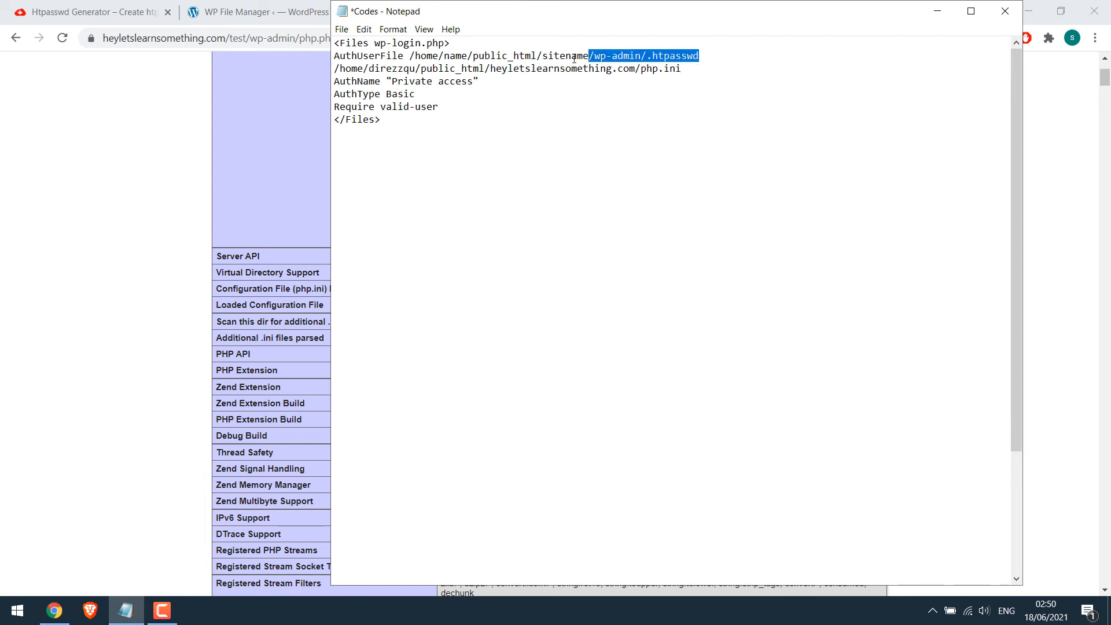
{"action": "left_click_drag", "start_coordinate": [642, 70], "coordinate": [722, 77]}
{"action": "key", "text": "ctrl+v"}
{"action": "key", "text": "ctrl+z"}
{"action": "left_click_drag", "start_coordinate": [642, 69], "coordinate": [700, 74]}
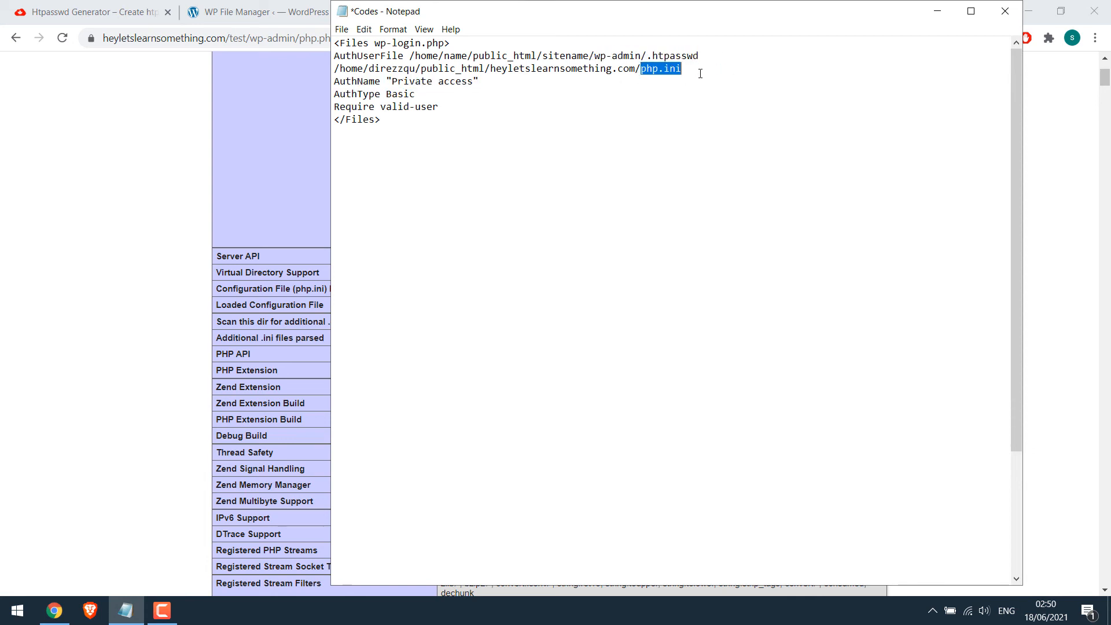
{"action": "key", "text": "ctrl+v"}
{"action": "left_click", "coordinate": [643, 69]}
{"action": "type", "text": "test"}
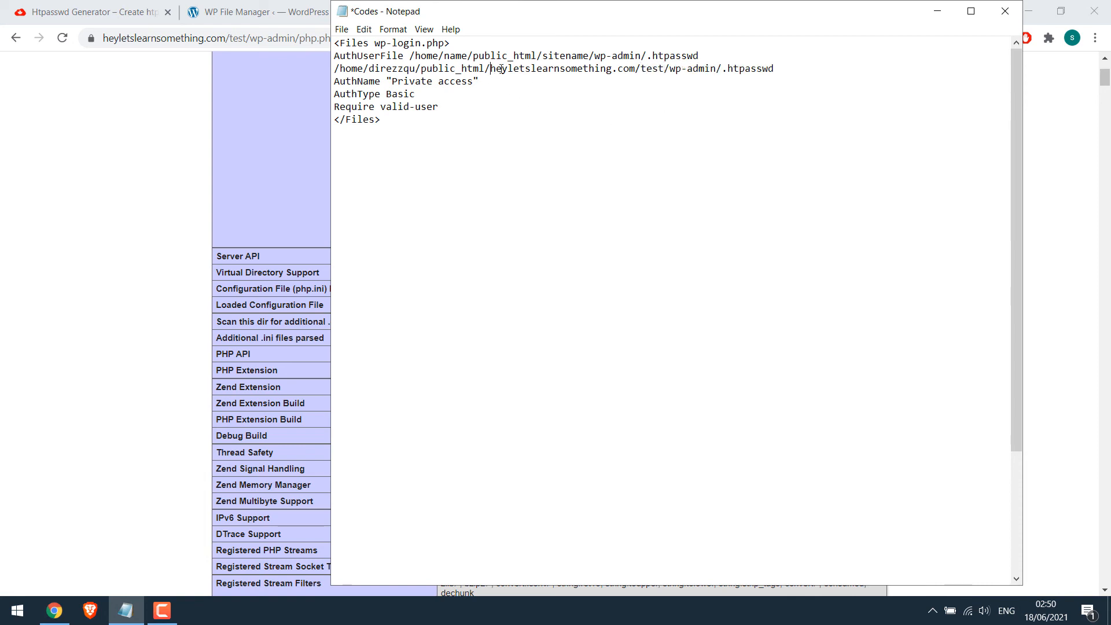
{"action": "left_click_drag", "start_coordinate": [501, 69], "coordinate": [799, 70]}
{"action": "key", "text": "ctrl+c"}
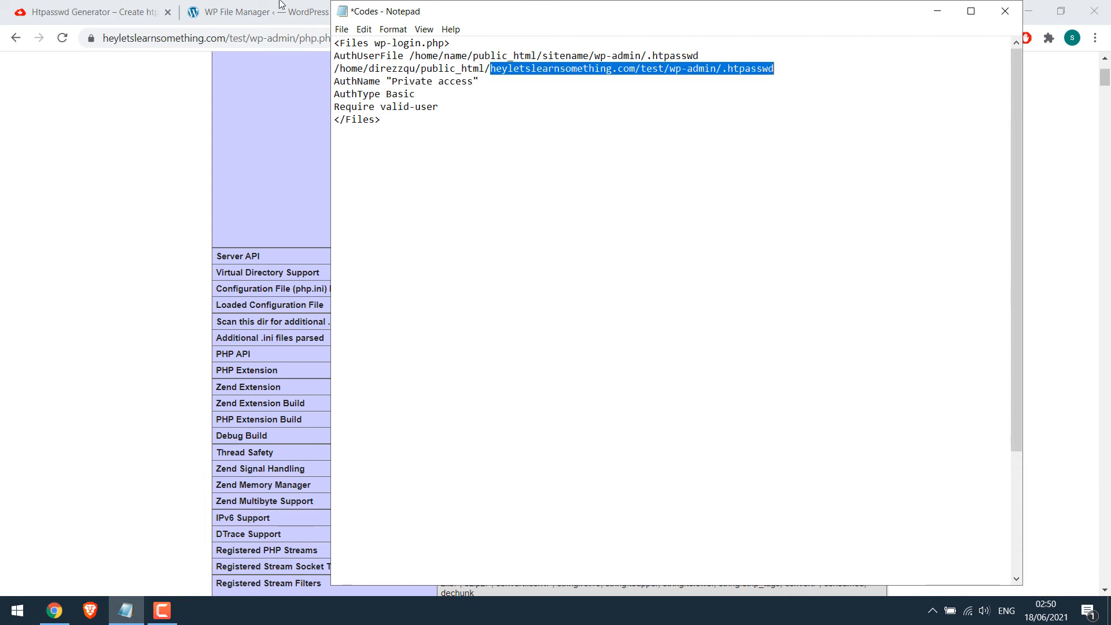
Step: Test the .htpasswd address in a new tab, see 403 Forbidden, and close that tab
{"action": "left_click", "coordinate": [281, 8]}
{"action": "left_click", "coordinate": [491, 8]}
{"action": "left_click", "coordinate": [542, 12]}
{"action": "key", "text": "ctrl+v"}
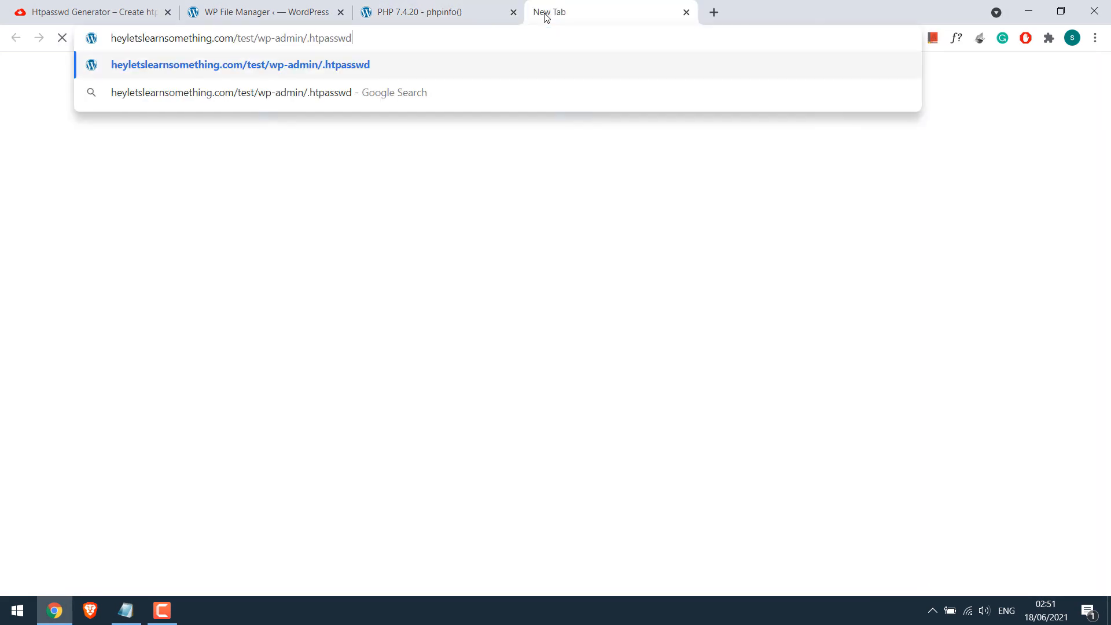
{"action": "key", "text": "Return"}
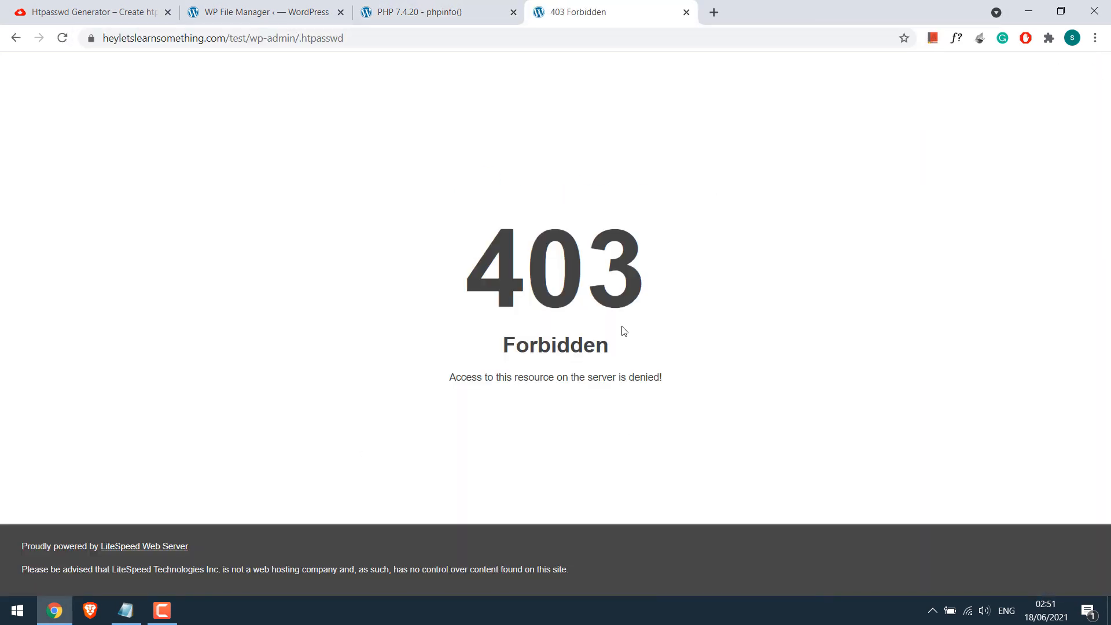
{"action": "left_click", "coordinate": [686, 12]}
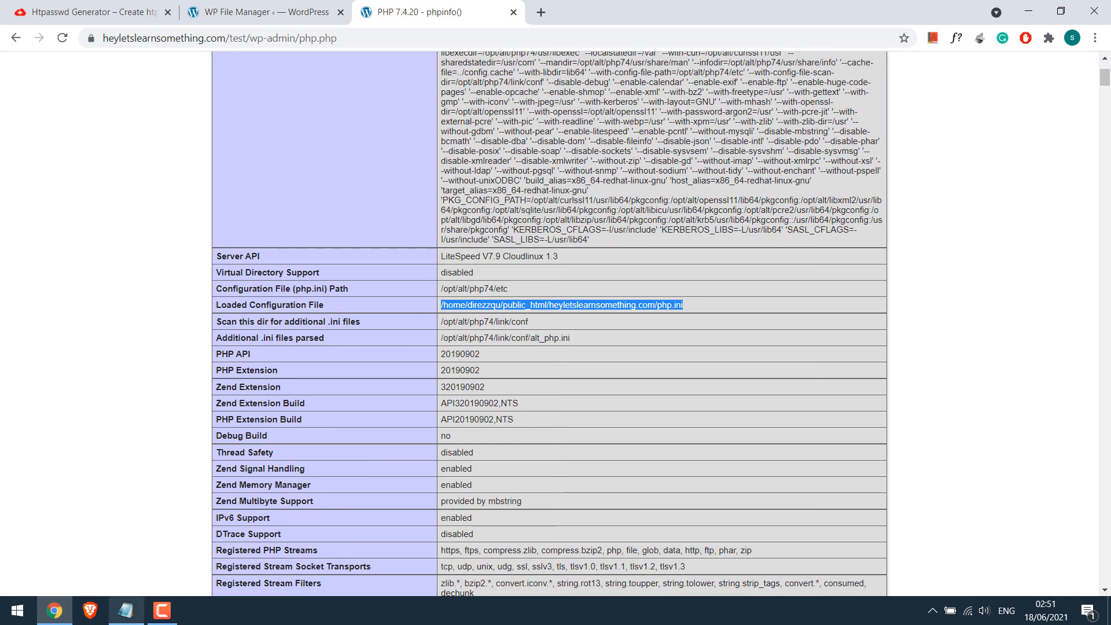
Step: Replace the placeholder AuthUserFile path with the real /test/wp-admin/.htpasswd path and copy the six-line block
{"action": "left_click", "coordinate": [126, 611]}
{"action": "left_click", "coordinate": [587, 136]}
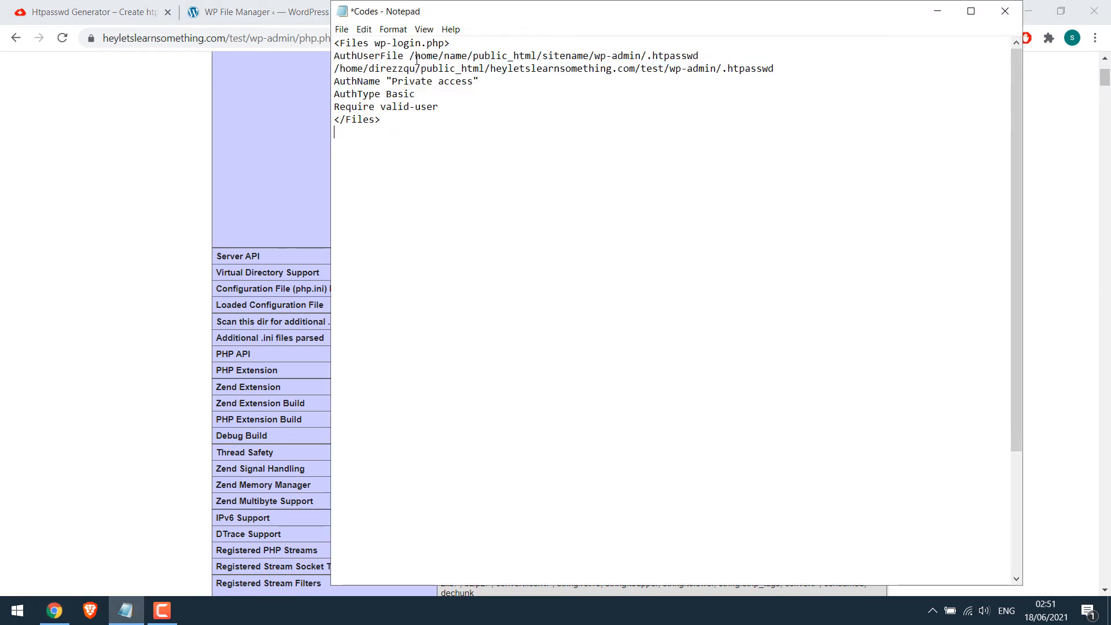
{"action": "left_click_drag", "start_coordinate": [410, 56], "coordinate": [712, 58]}
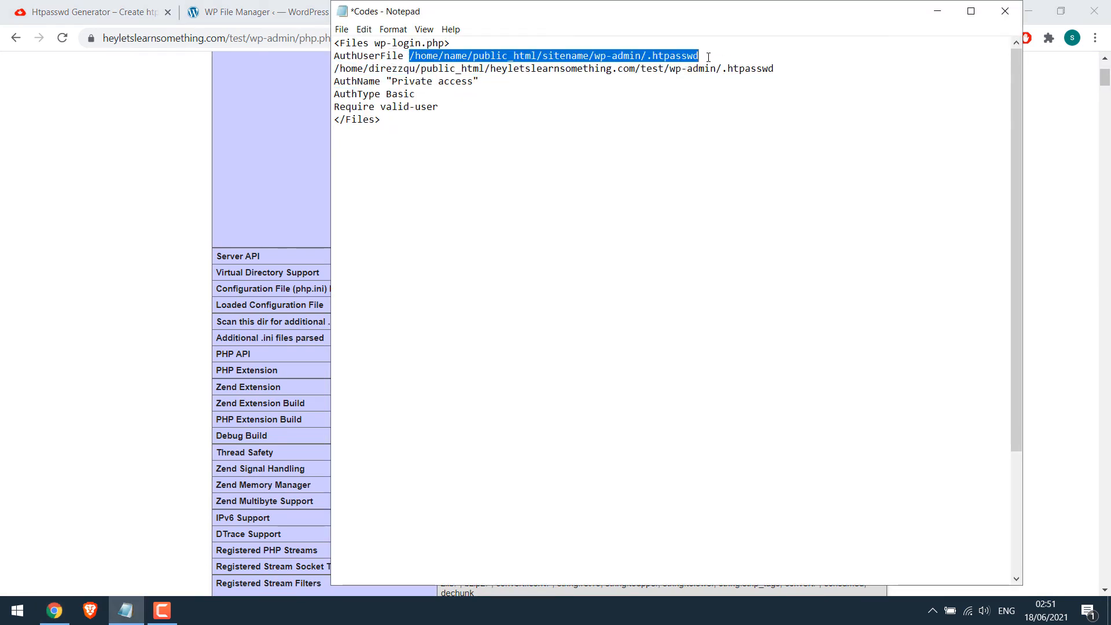
{"action": "key", "text": "Delete"}
{"action": "key", "text": "Delete"}
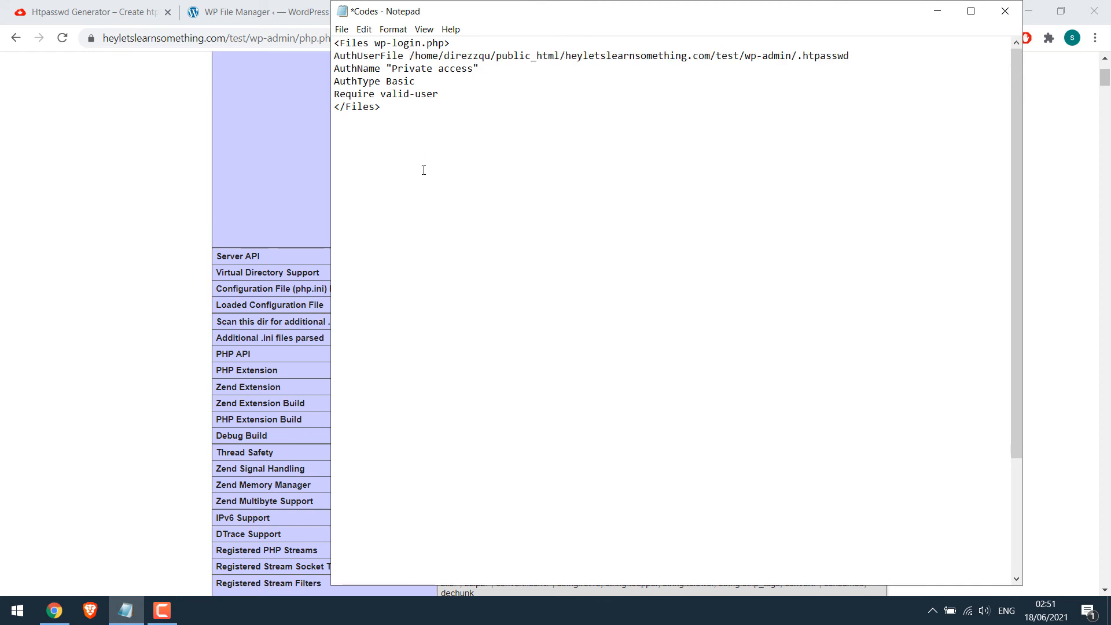
{"action": "left_click_drag", "start_coordinate": [382, 119], "coordinate": [320, 44]}
{"action": "key", "text": "ctrl+c"}
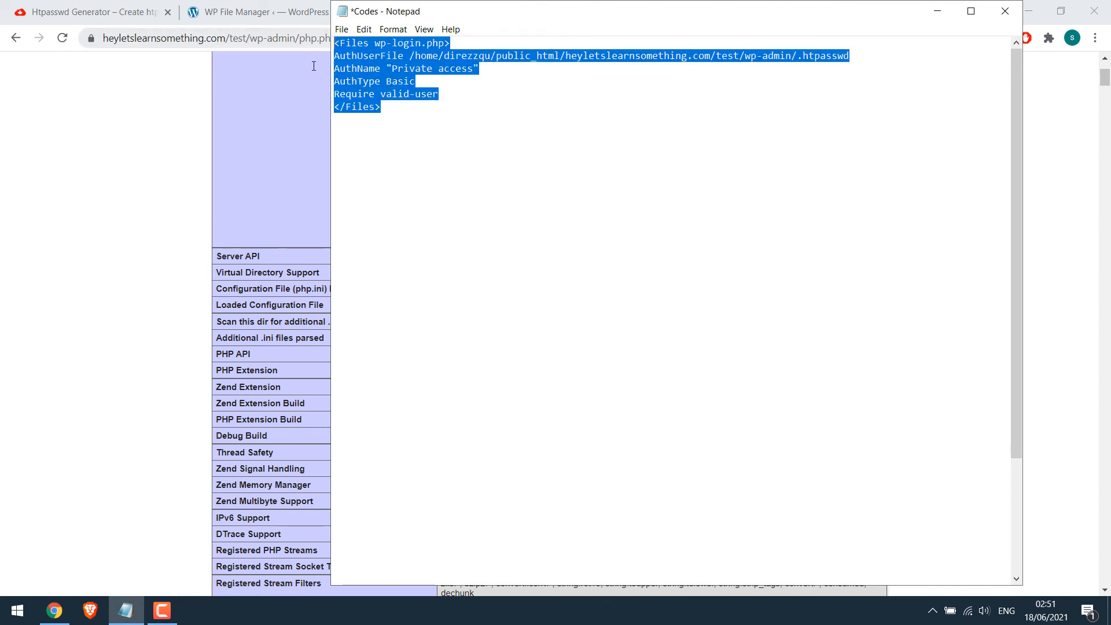
{"action": "left_click", "coordinate": [261, 12]}
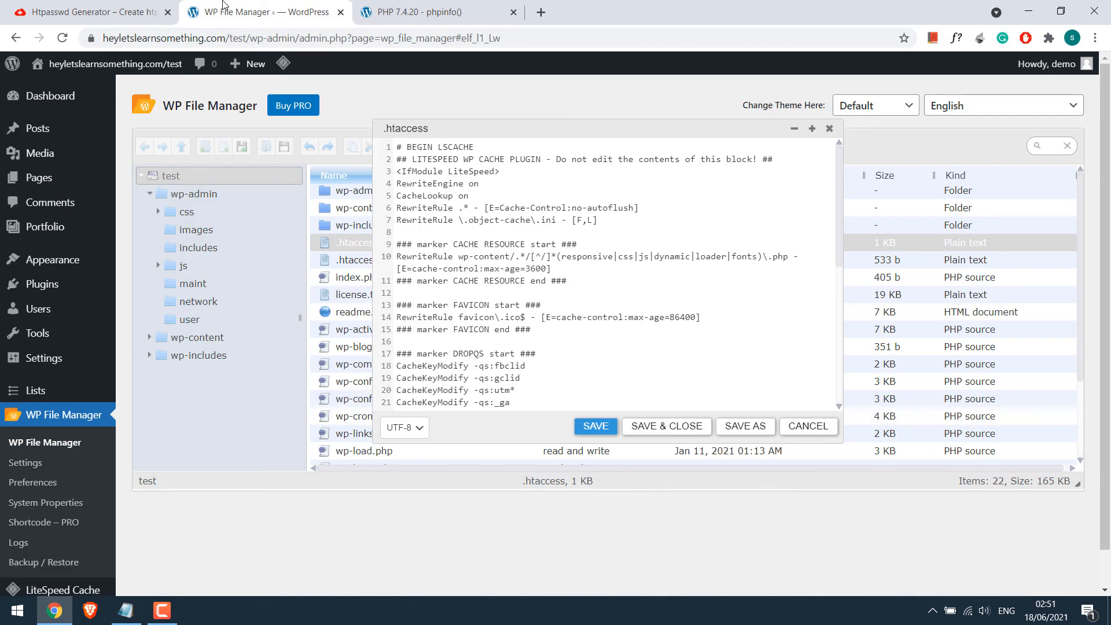
Step: Paste the wp-login.php basic-auth block above # BEGIN LSCACHE in .htaccess, save, and close the editor
{"action": "left_click", "coordinate": [398, 150]}
{"action": "key", "text": "Return"}
{"action": "key", "text": "Return"}
{"action": "key", "text": "Return"}
{"action": "key", "text": "Up"}
{"action": "key", "text": "Up"}
{"action": "key", "text": "Up"}
{"action": "key", "text": "ctrl+v"}
{"action": "key", "text": "Down"}
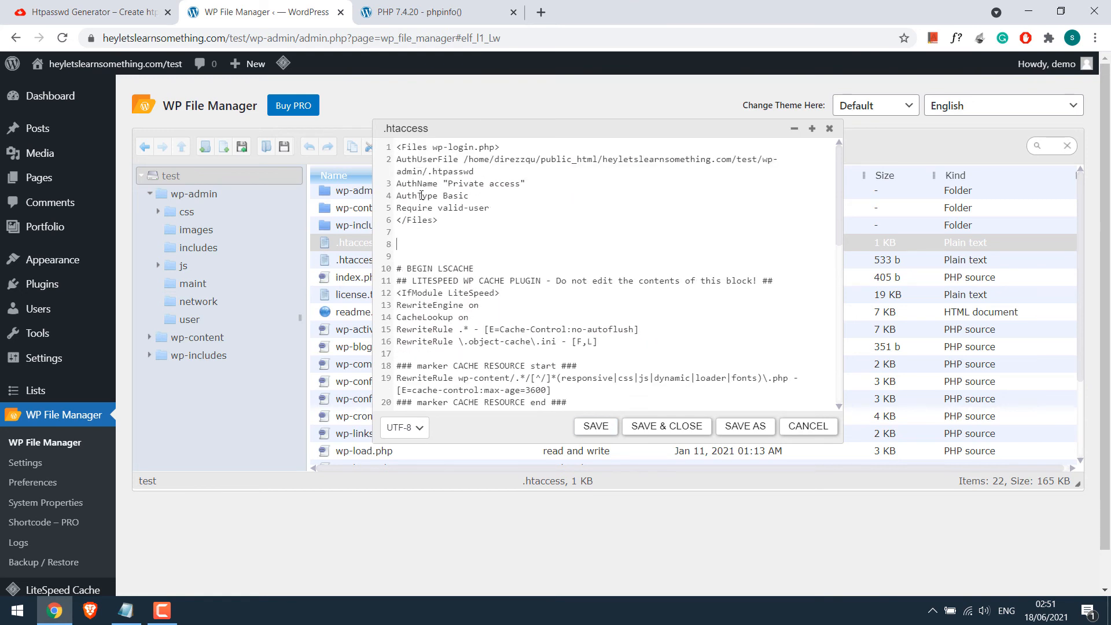
{"action": "key", "text": "Delete"}
{"action": "key", "text": "Delete"}
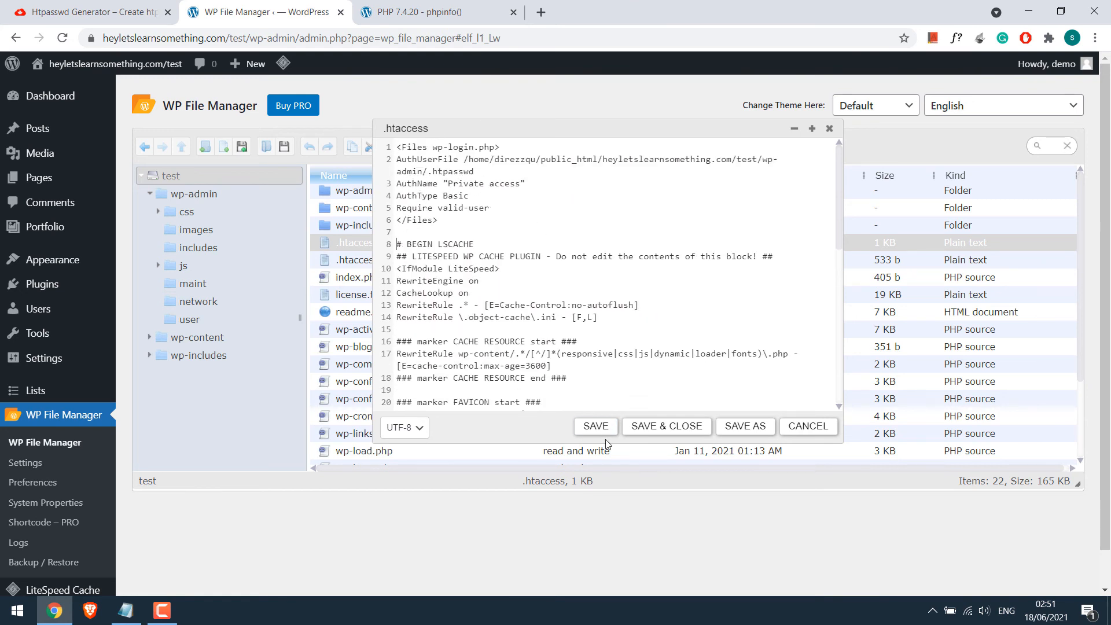
{"action": "left_click", "coordinate": [596, 426]}
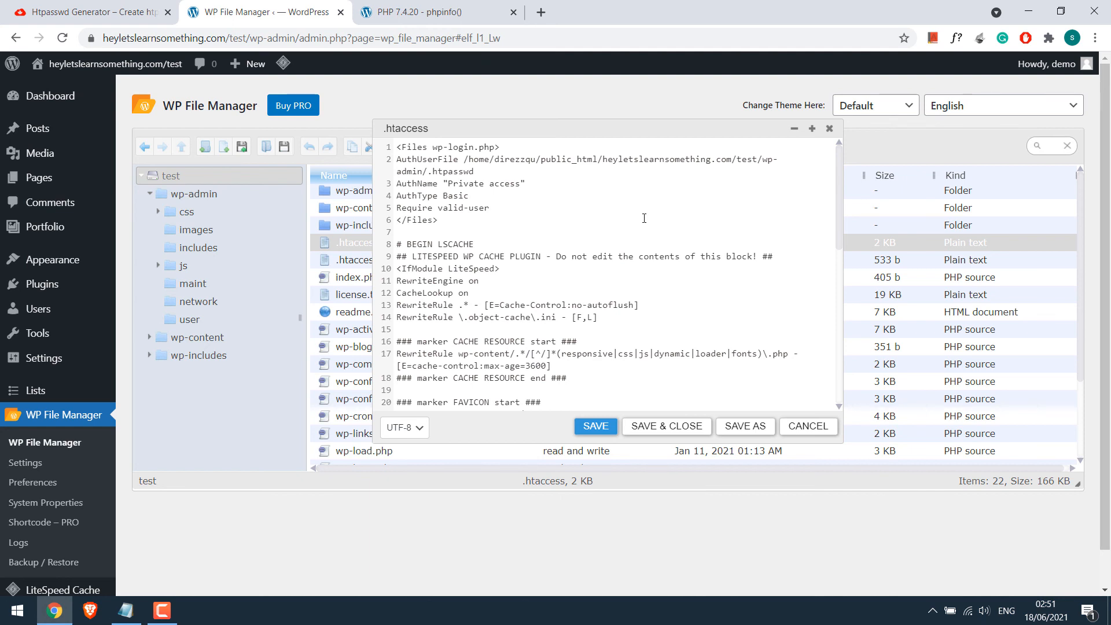
{"action": "left_click", "coordinate": [829, 129]}
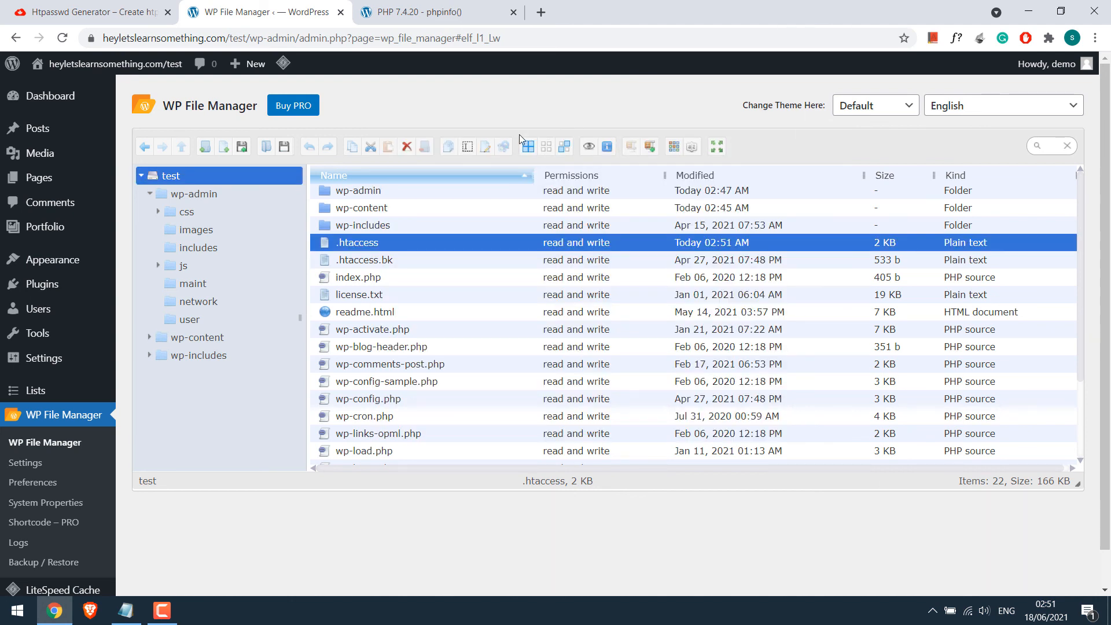
Step: In an incognito window, load heyletslearnsomething.com/test/, pass the basic-auth sign-in, and reach the WordPress login
{"action": "key", "text": "ctrl+shift+n"}
{"action": "type", "text": "heyletslearnsomething.com"}
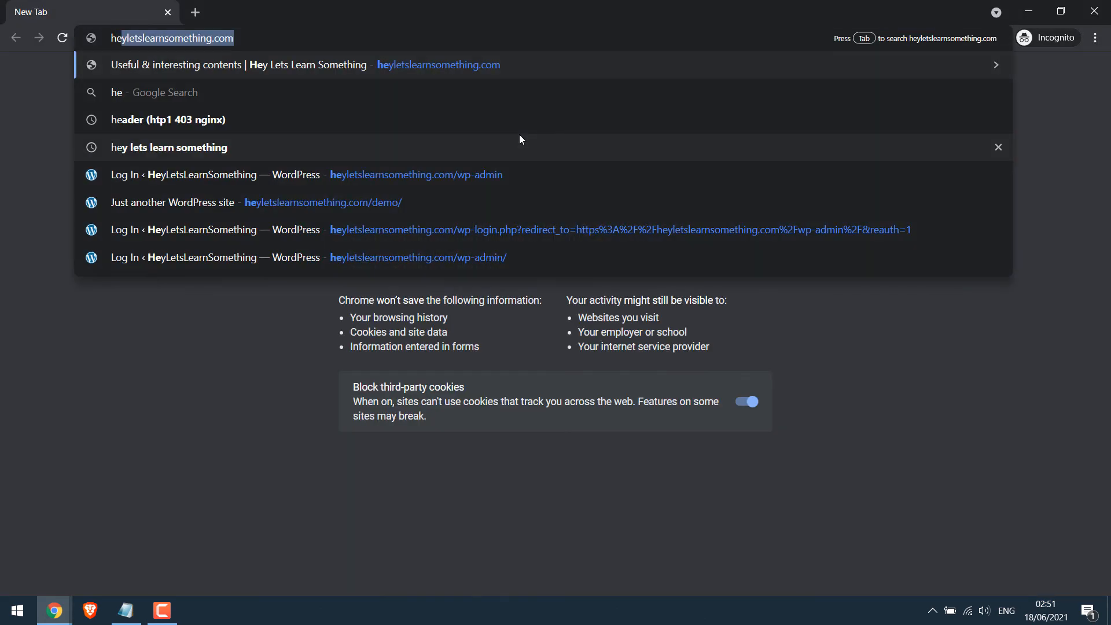
{"action": "type", "text": "/test/wp-admin"}
{"action": "key", "text": "Return"}
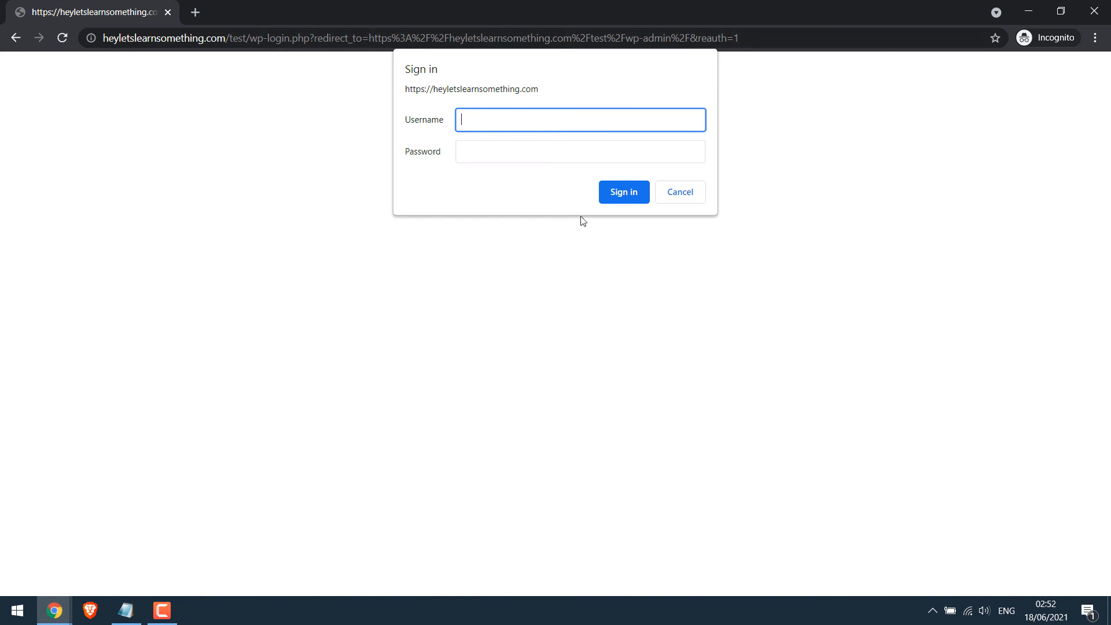
{"action": "left_click", "coordinate": [517, 157]}
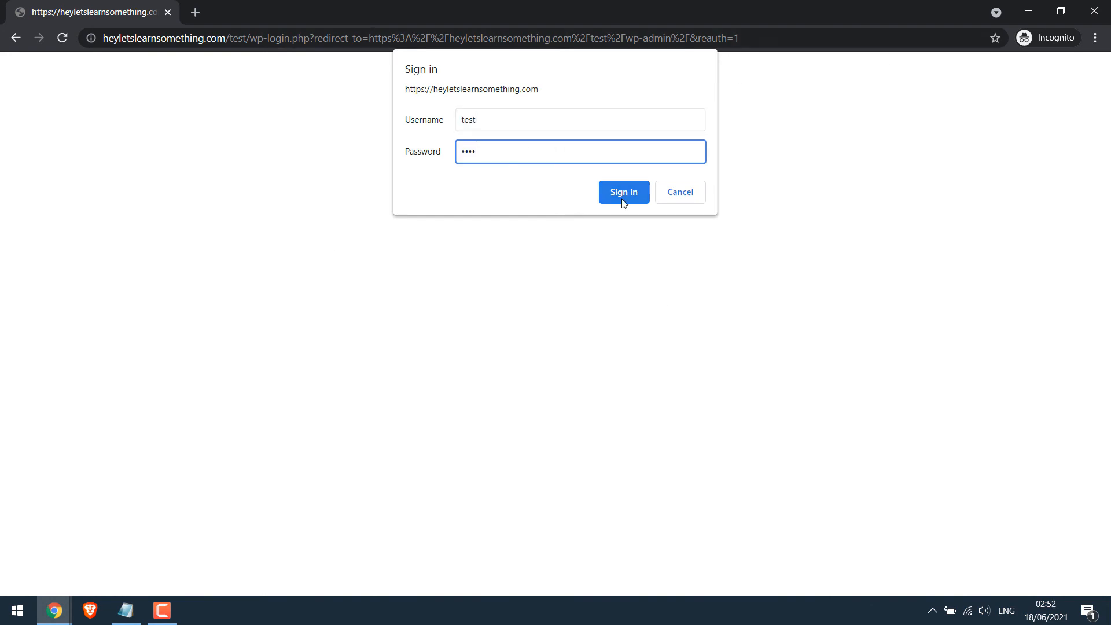
{"action": "left_click", "coordinate": [639, 196]}
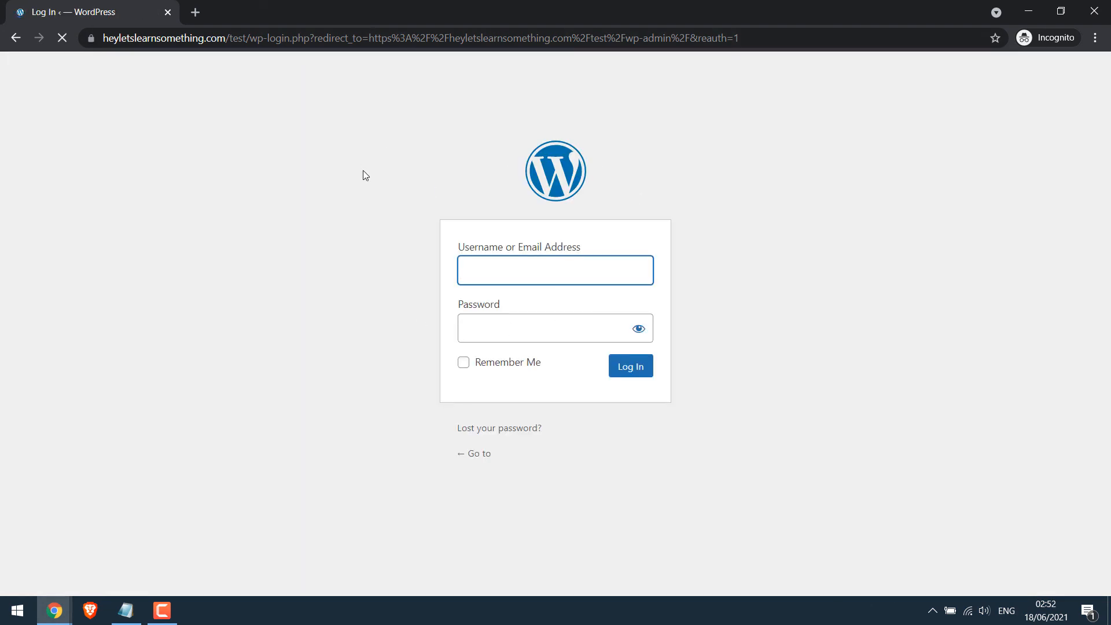
{"action": "left_click", "coordinate": [1094, 10]}
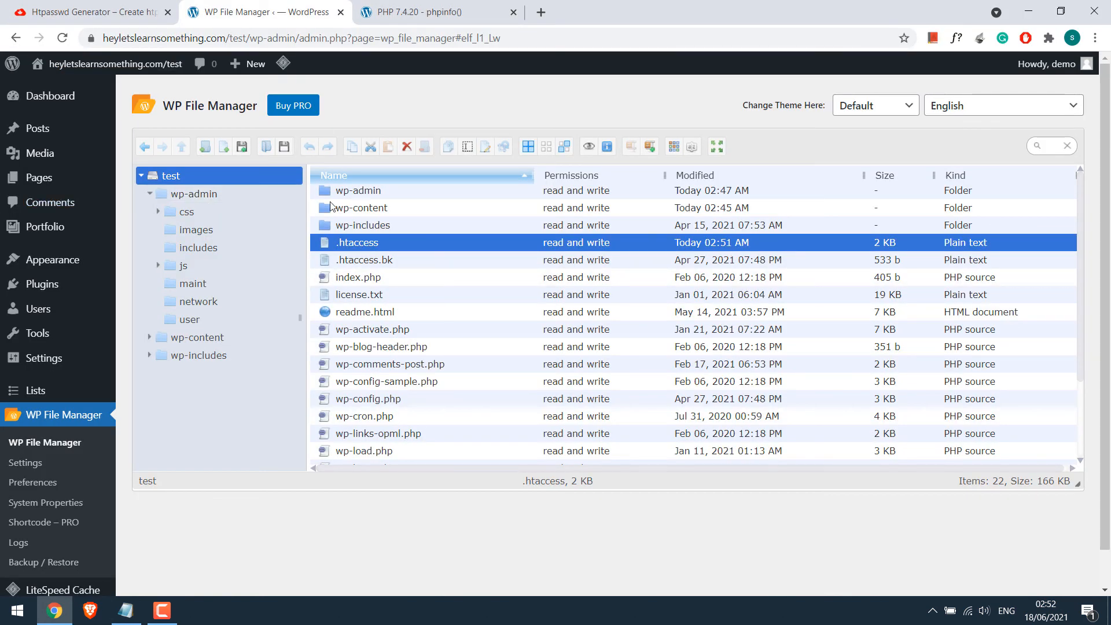
Step: Permanently delete php.php from the wp-admin folder
{"action": "left_click", "coordinate": [376, 192]}
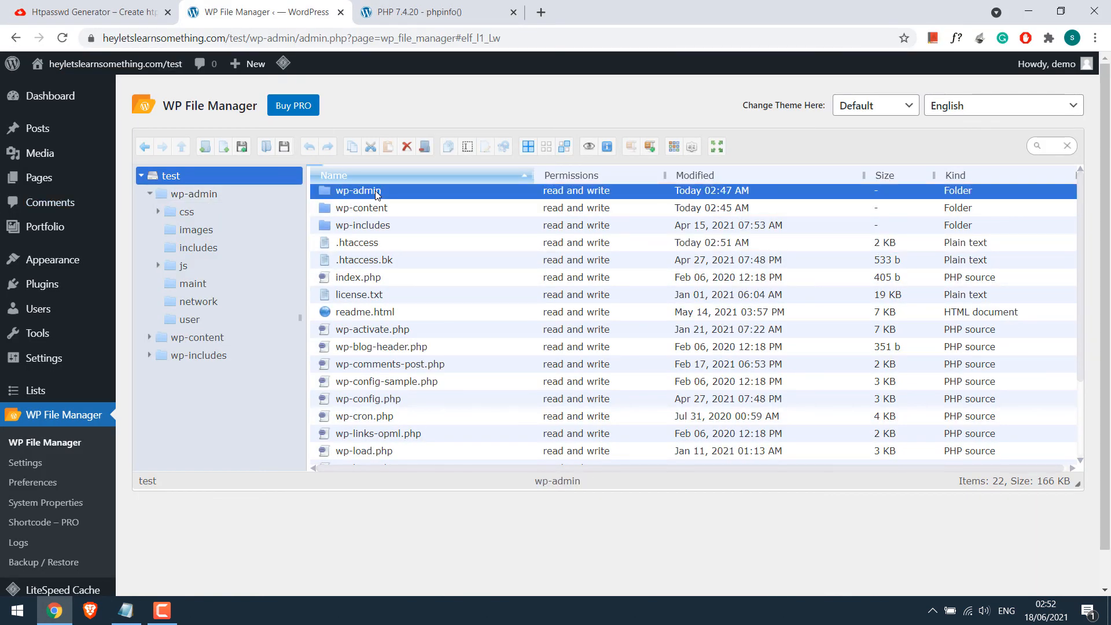
{"action": "double_click", "coordinate": [376, 192]}
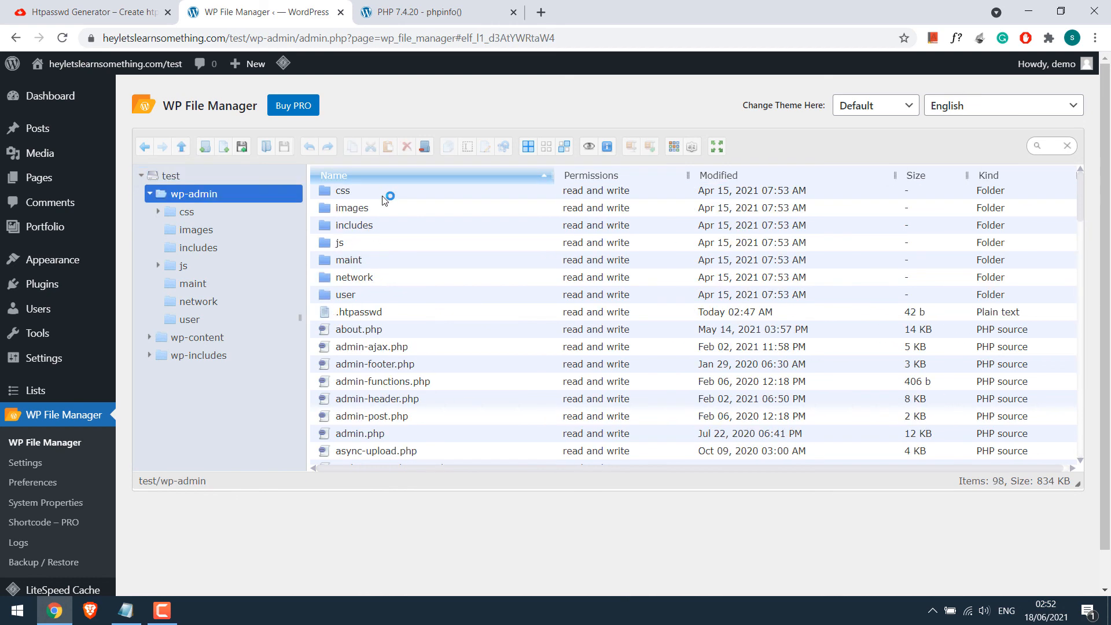
{"action": "left_click", "coordinate": [403, 345]}
{"action": "type", "text": "p"}
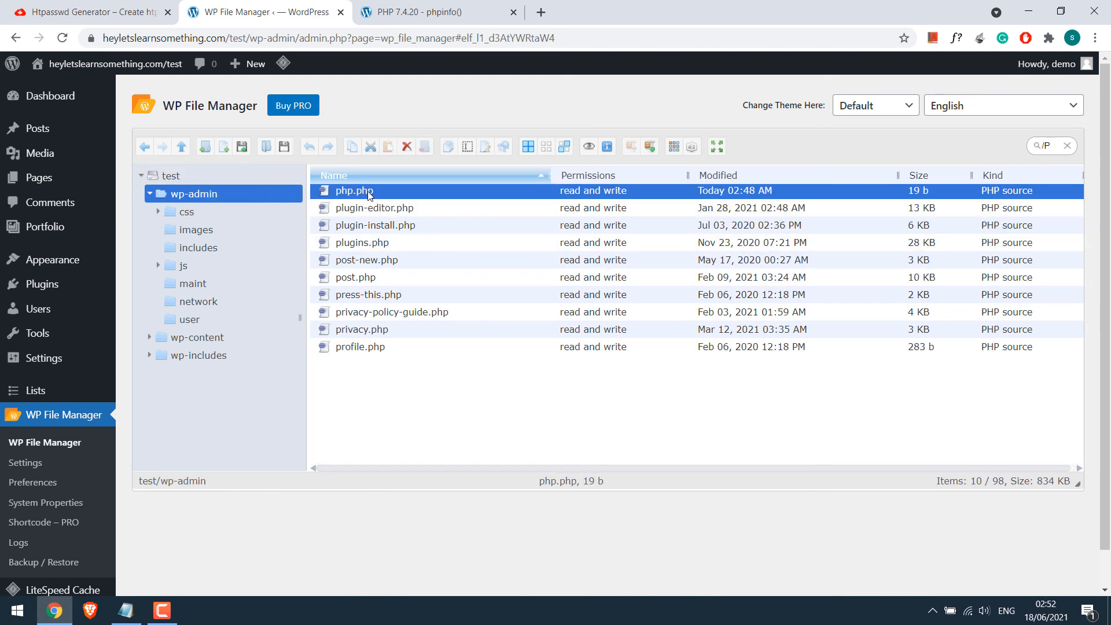
{"action": "right_click", "coordinate": [350, 192]}
{"action": "left_click", "coordinate": [408, 351]}
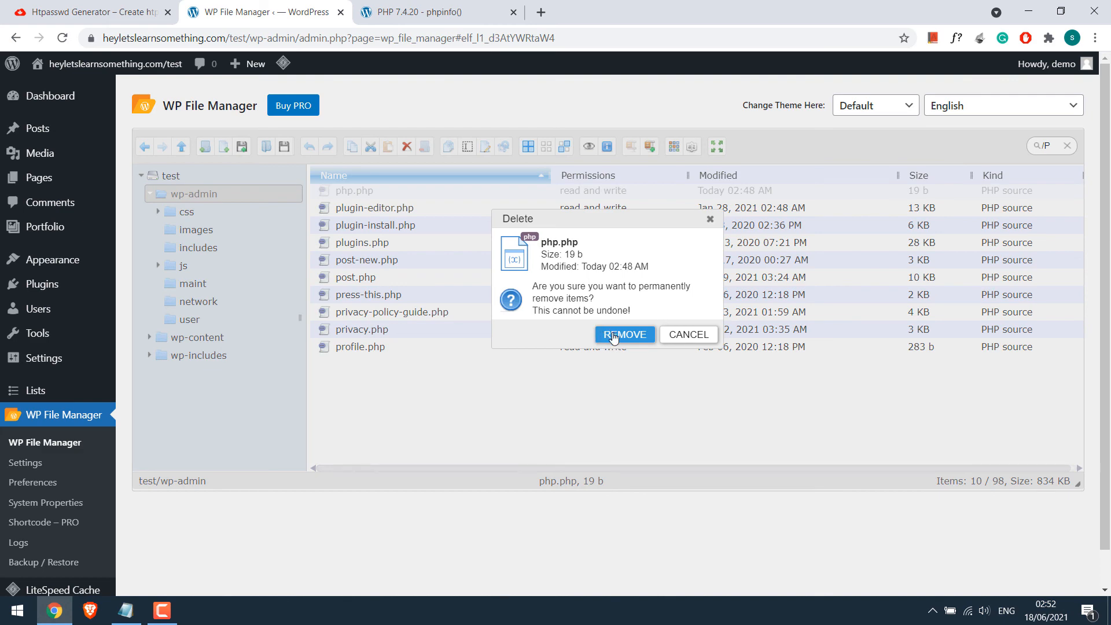
{"action": "left_click", "coordinate": [614, 335]}
Step: Reload the php.php URL to confirm it now returns Page not found
{"action": "left_click", "coordinate": [399, 13]}
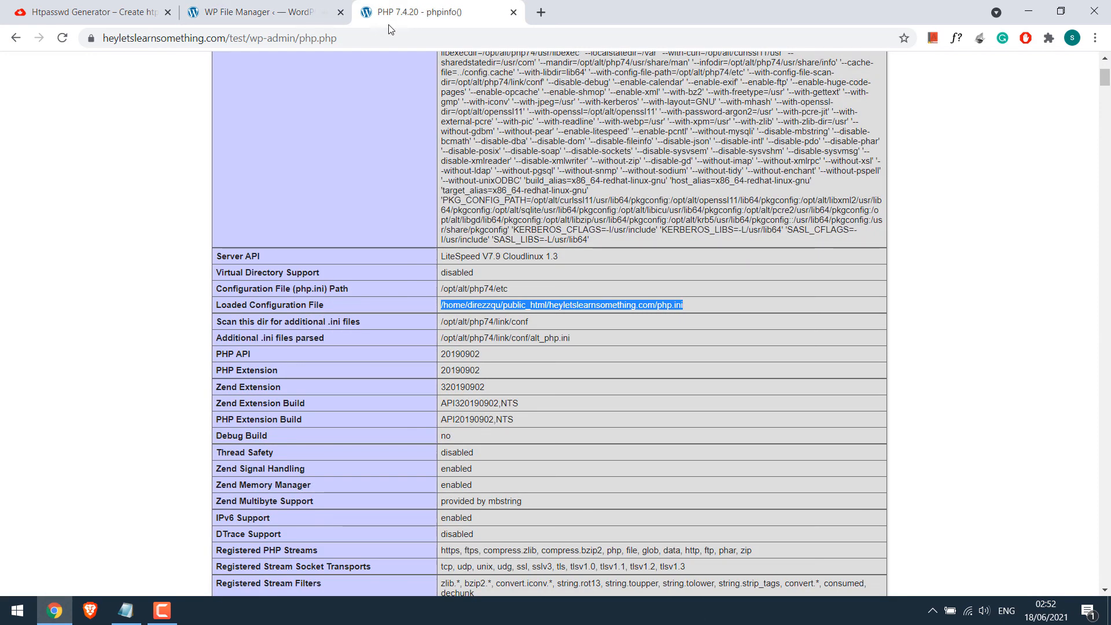
{"action": "double_click", "coordinate": [387, 44]}
{"action": "key", "text": "Return"}
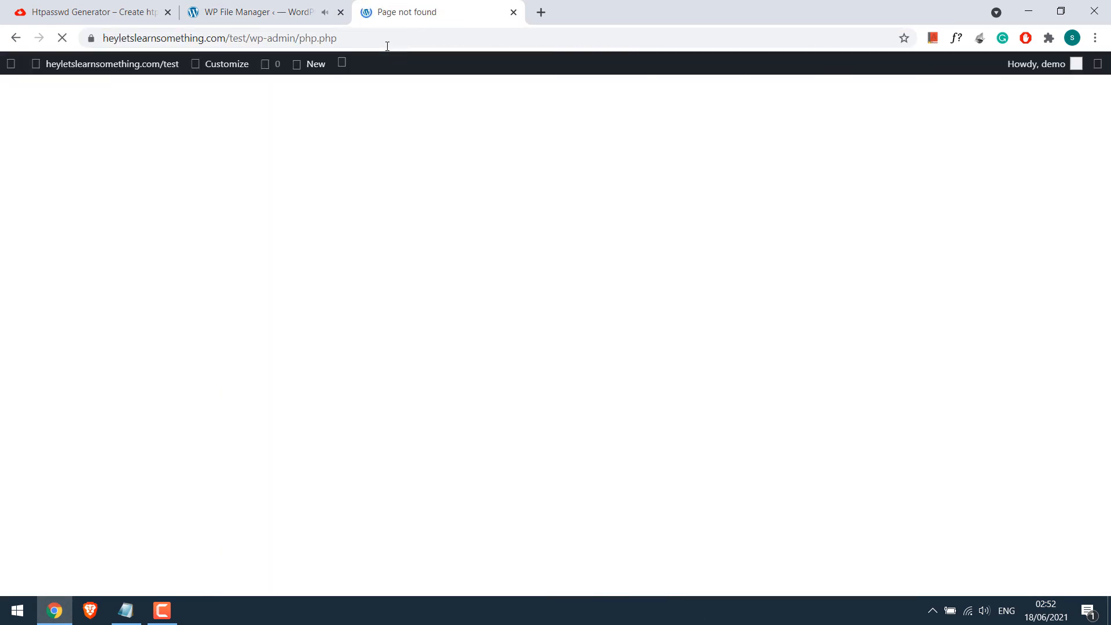
Step: Deactivate and delete the WP File Manager plugin from the Plugins list
{"action": "key", "text": "ctrl+shift+Tab"}
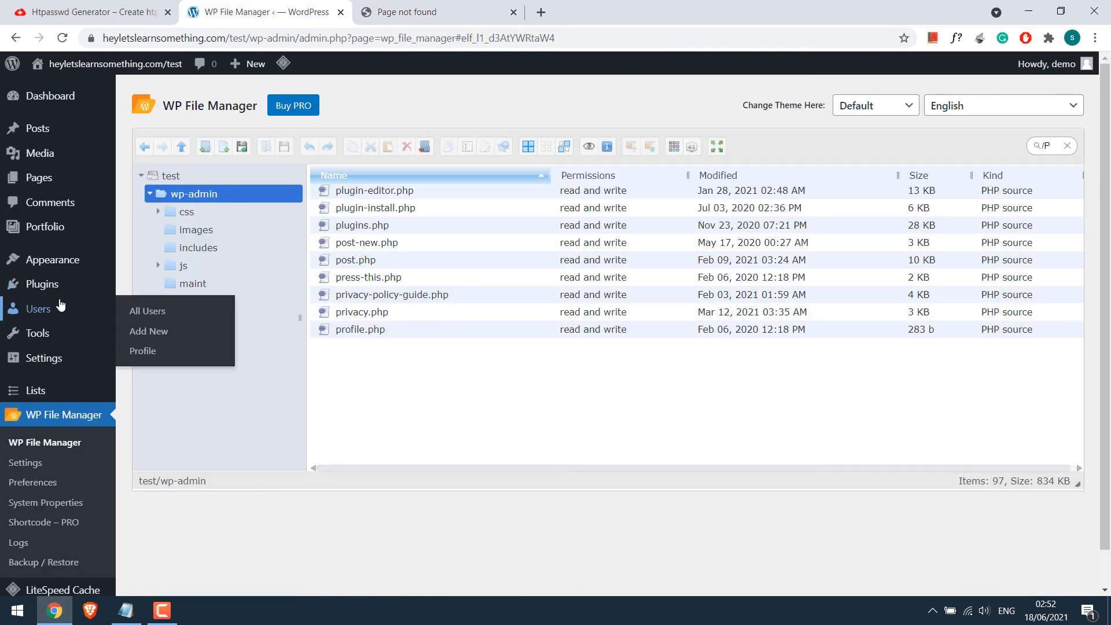
{"action": "left_click", "coordinate": [60, 298]}
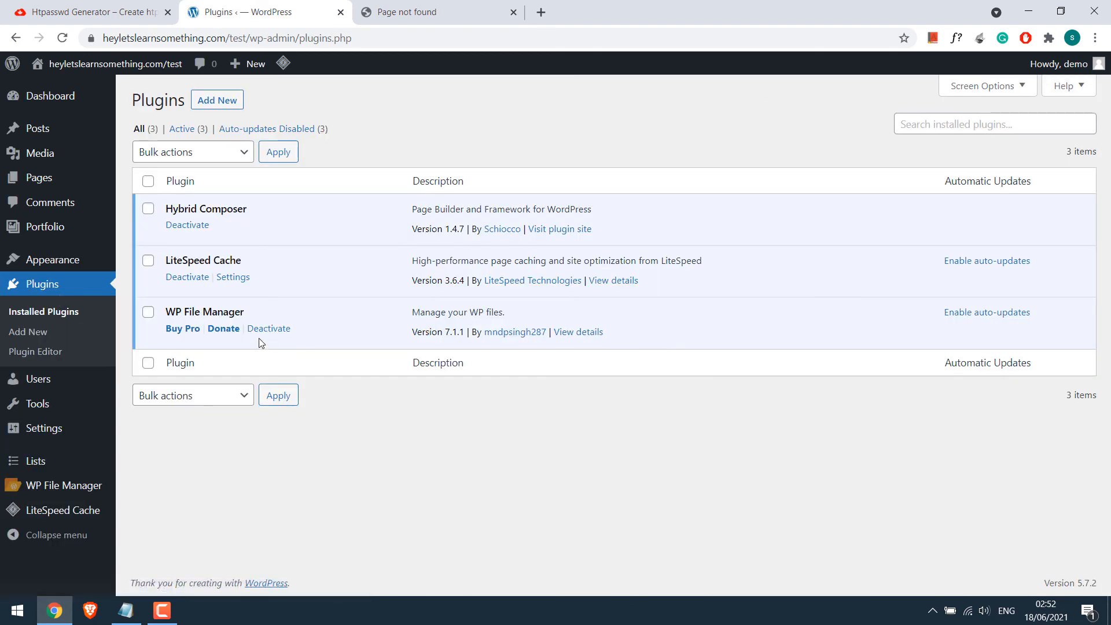
{"action": "left_click", "coordinate": [267, 330]}
{"action": "left_click", "coordinate": [220, 372]}
{"action": "left_click", "coordinate": [631, 132]}
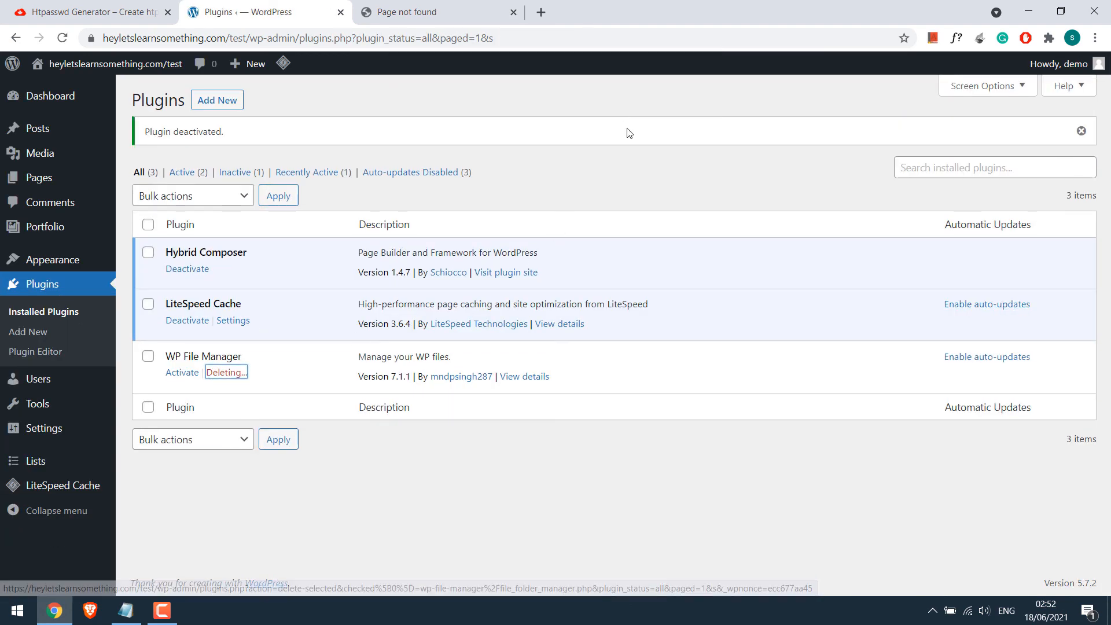